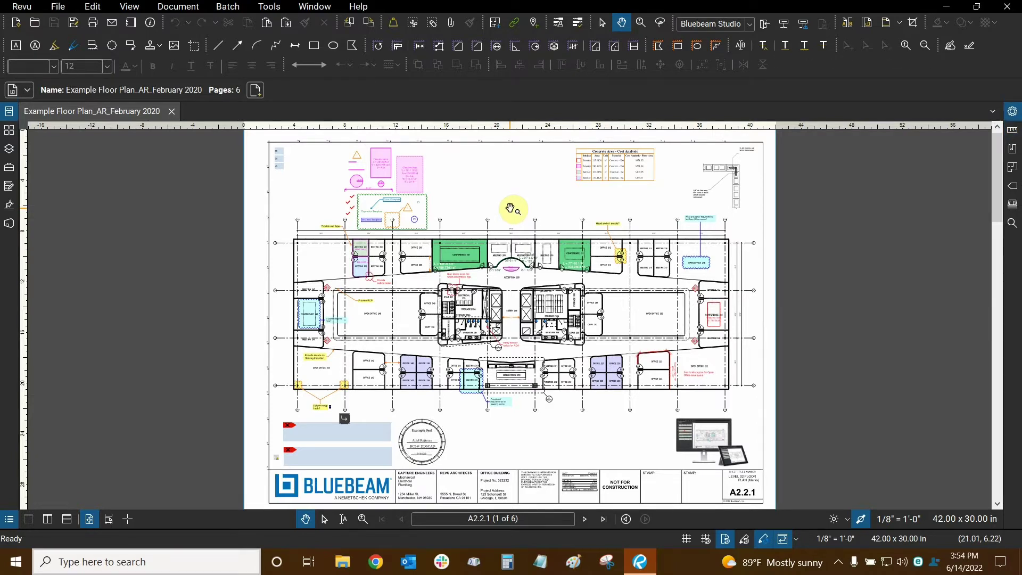
{"action": "left_click", "coordinate": [270, 7]}
{"action": "mouse_move", "coordinate": [281, 24]}
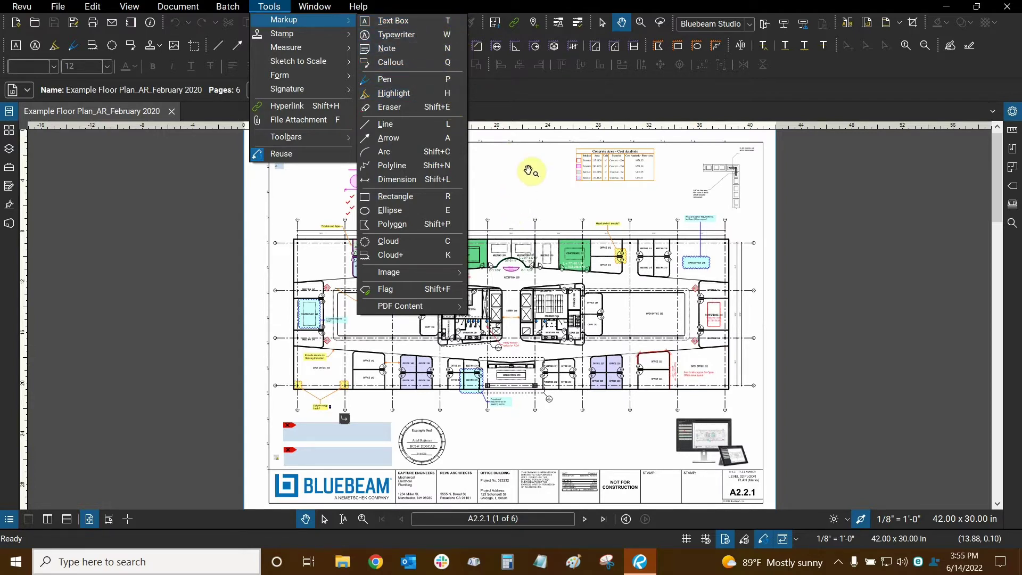
{"action": "left_click", "coordinate": [509, 188]}
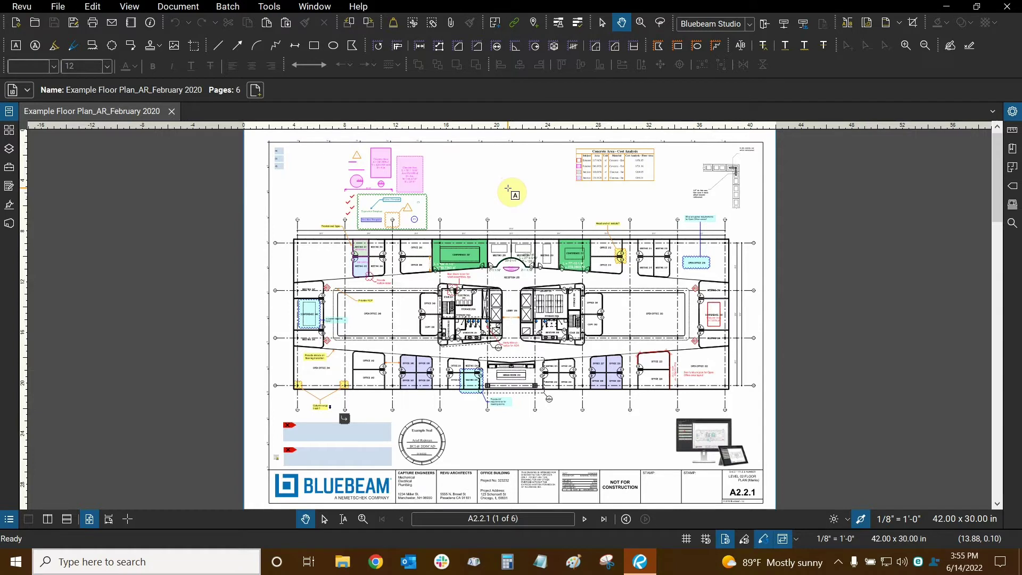
Step: Place a text box reading "and type data" in the blank area above the floor plan and delete it again
{"action": "key", "text": "t"}
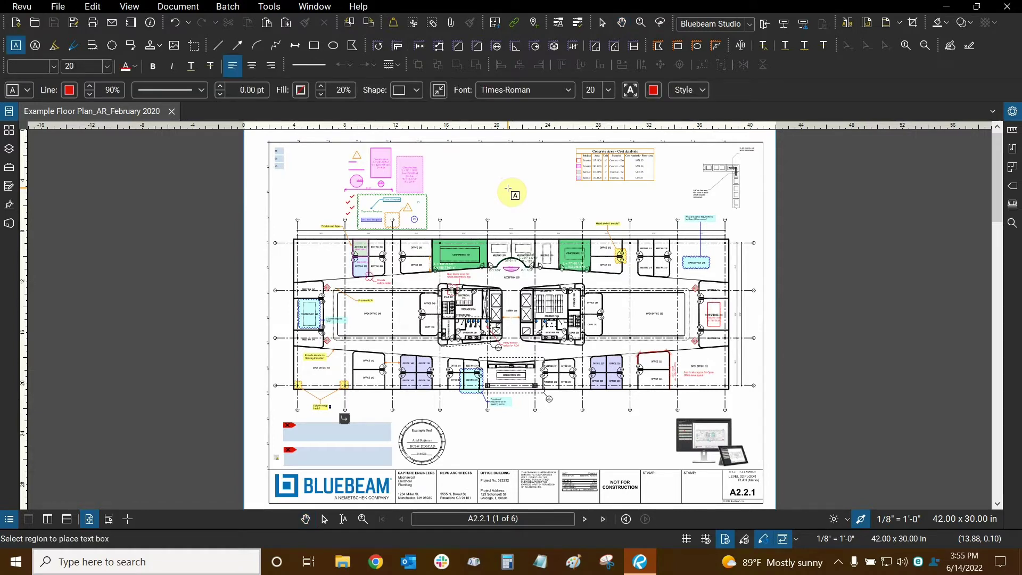
{"action": "left_click_drag", "start_coordinate": [449, 157], "coordinate": [554, 197]}
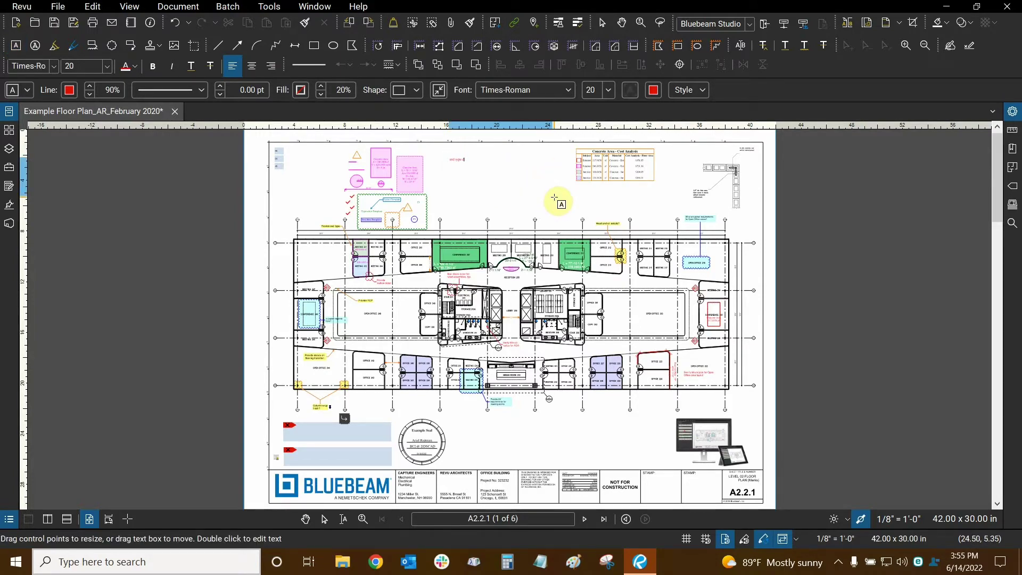
{"action": "scroll", "coordinate": [555, 198], "scroll_direction": "up", "scroll_amount": 6}
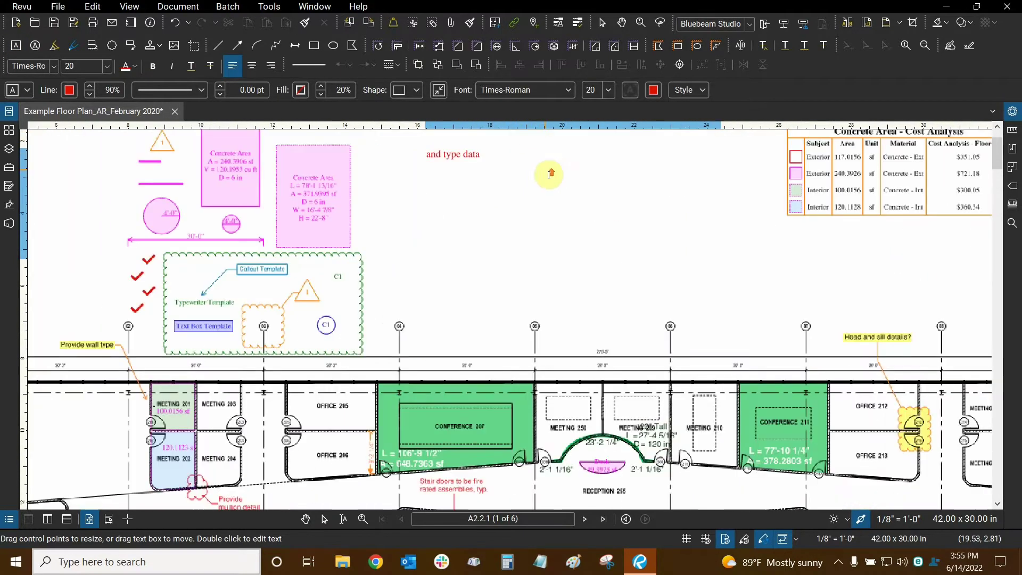
{"action": "scroll", "coordinate": [514, 313], "scroll_direction": "up", "scroll_amount": 3}
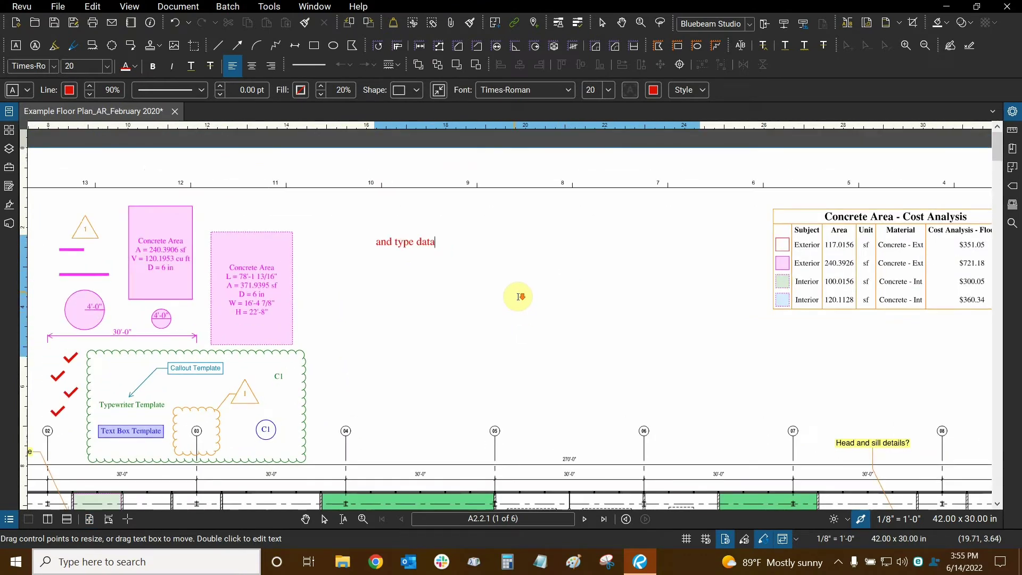
{"action": "left_click_drag", "start_coordinate": [542, 246], "coordinate": [546, 249]}
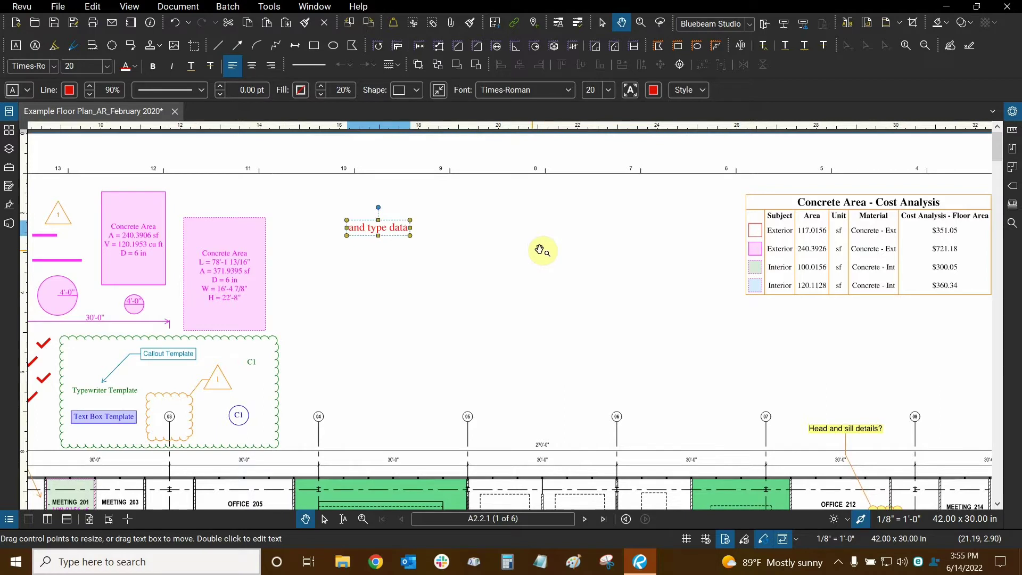
{"action": "left_click", "coordinate": [474, 253]}
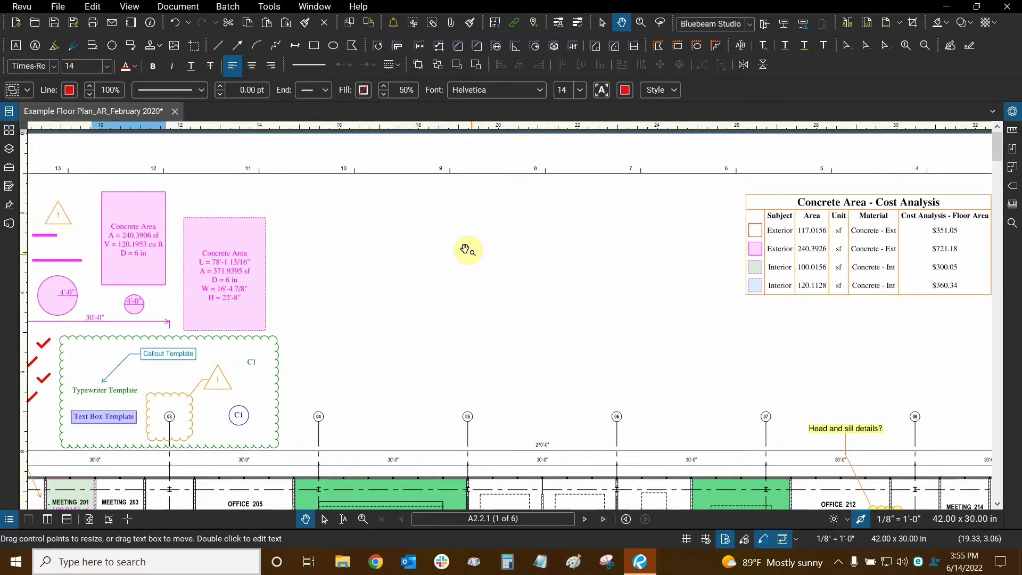
Step: Examine the available markup tools with their shortcuts and the list of toolbars that can be shown
{"action": "left_click", "coordinate": [269, 7]}
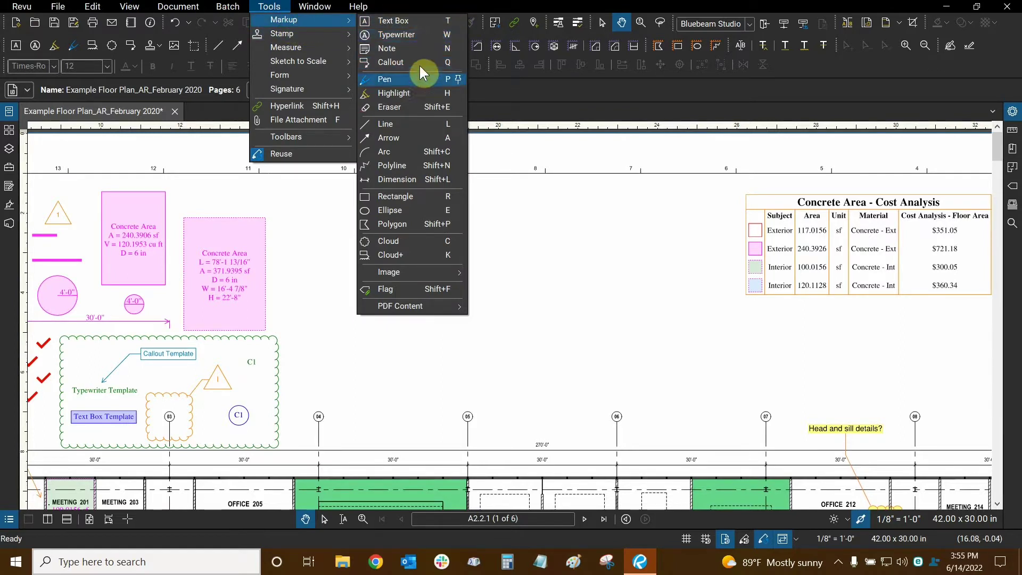
{"action": "left_click", "coordinate": [456, 21]}
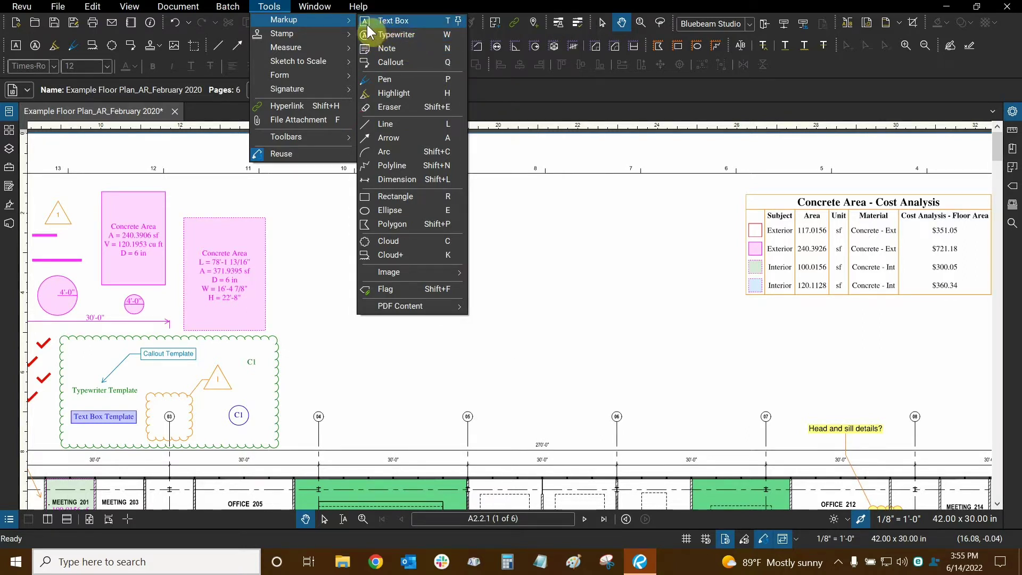
{"action": "left_click", "coordinate": [517, 94]}
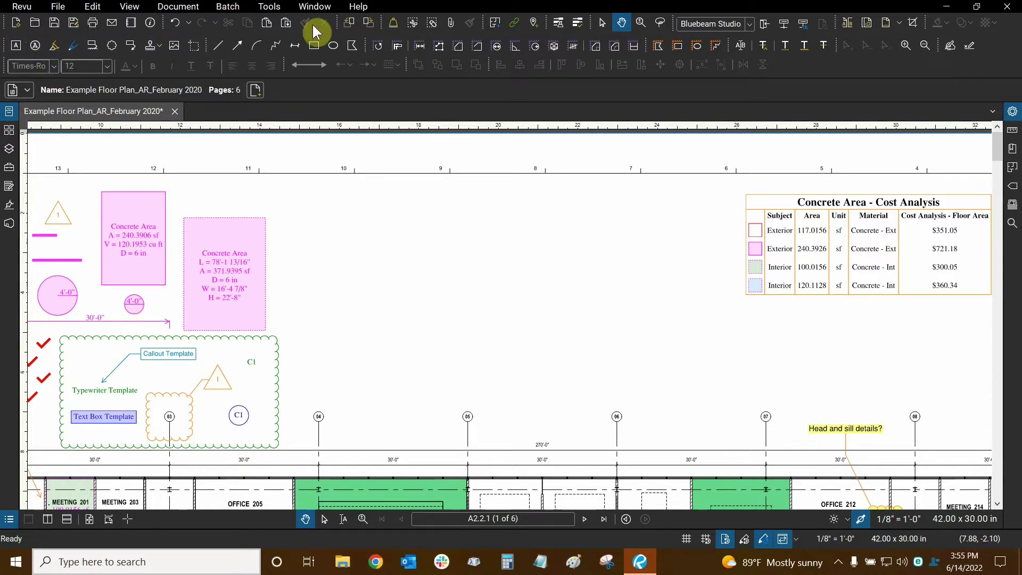
{"action": "left_click", "coordinate": [267, 8]}
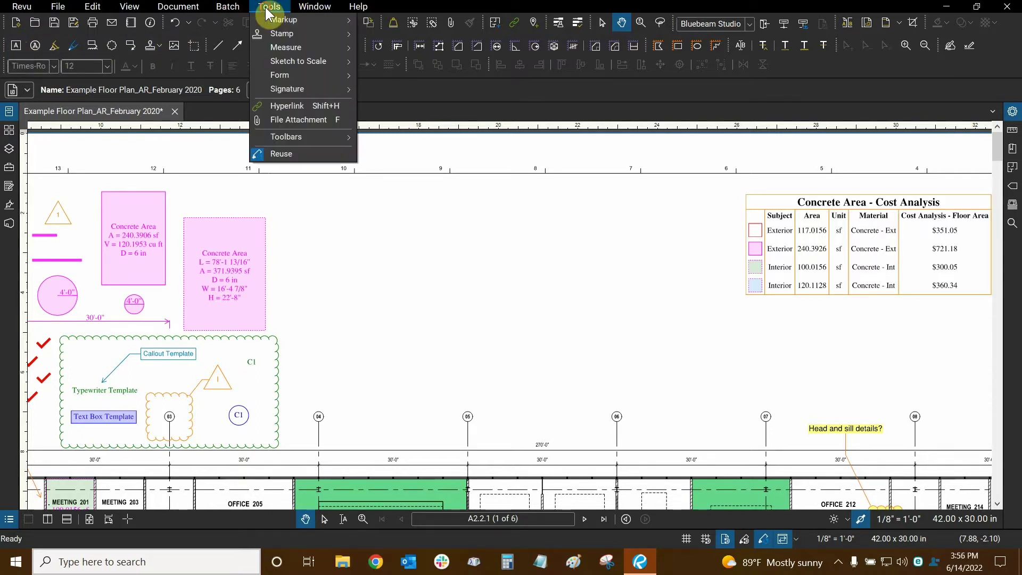
{"action": "mouse_move", "coordinate": [276, 139]}
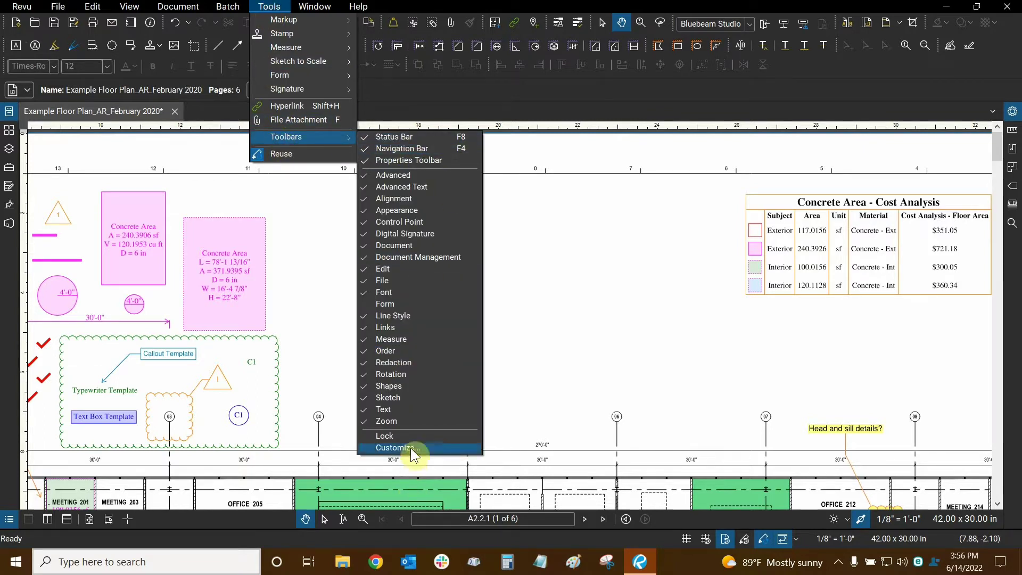
{"action": "left_click", "coordinate": [805, 66]}
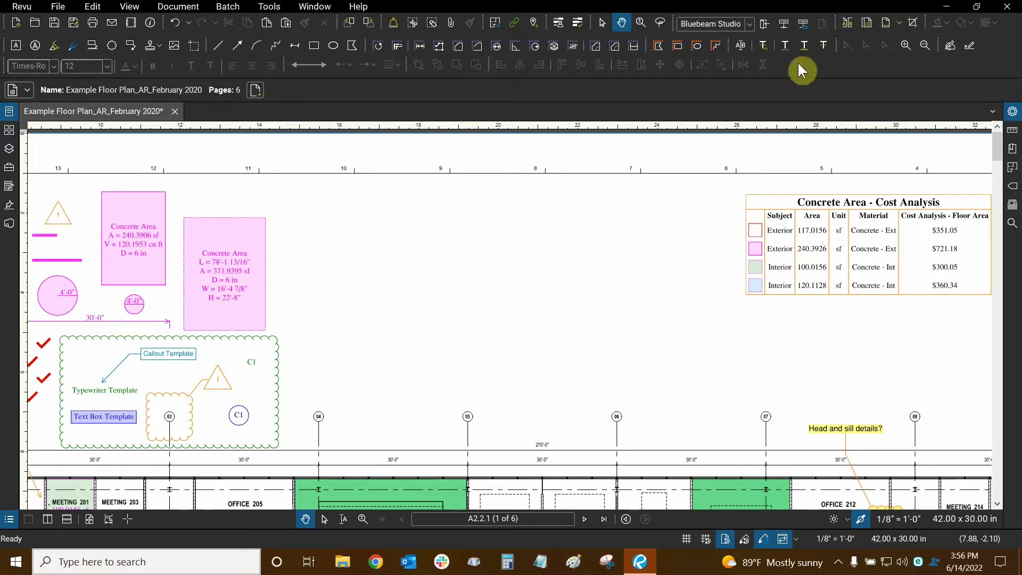
{"action": "left_click", "coordinate": [268, 6]}
{"action": "mouse_move", "coordinate": [282, 139]}
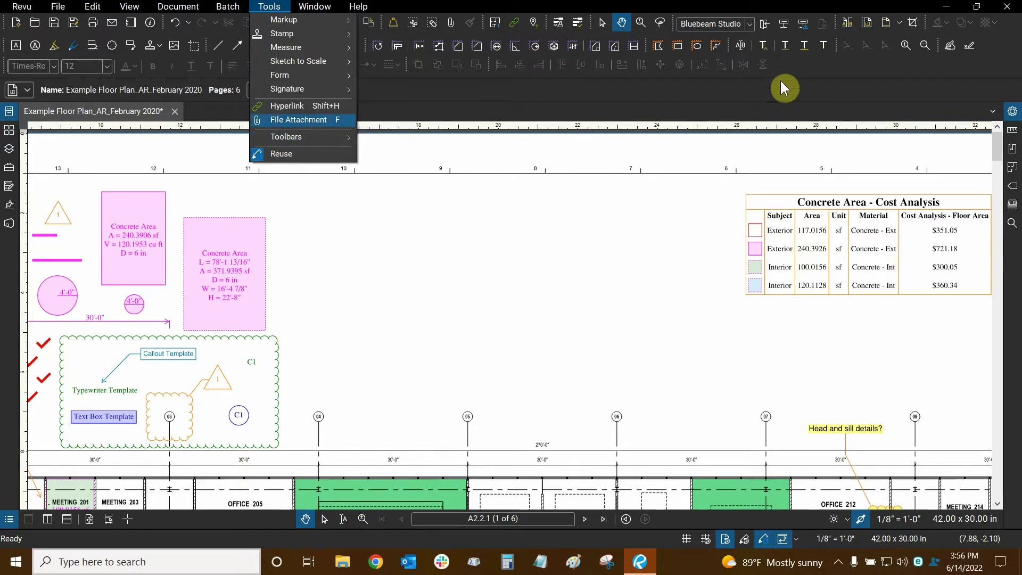
Step: Show the Form toolbar
{"action": "left_click", "coordinate": [784, 65]}
{"action": "right_click", "coordinate": [783, 65]}
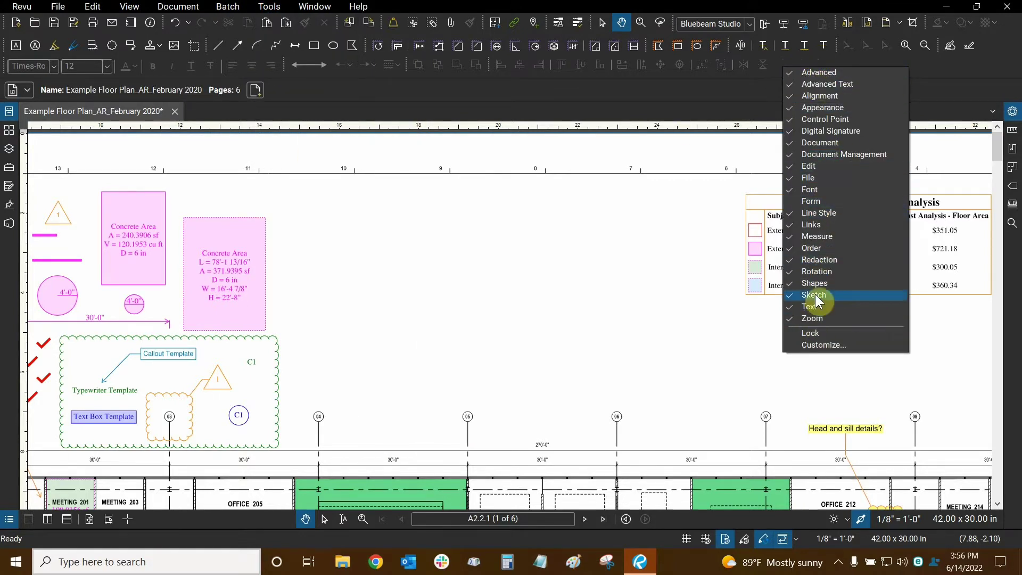
{"action": "left_click", "coordinate": [795, 202]}
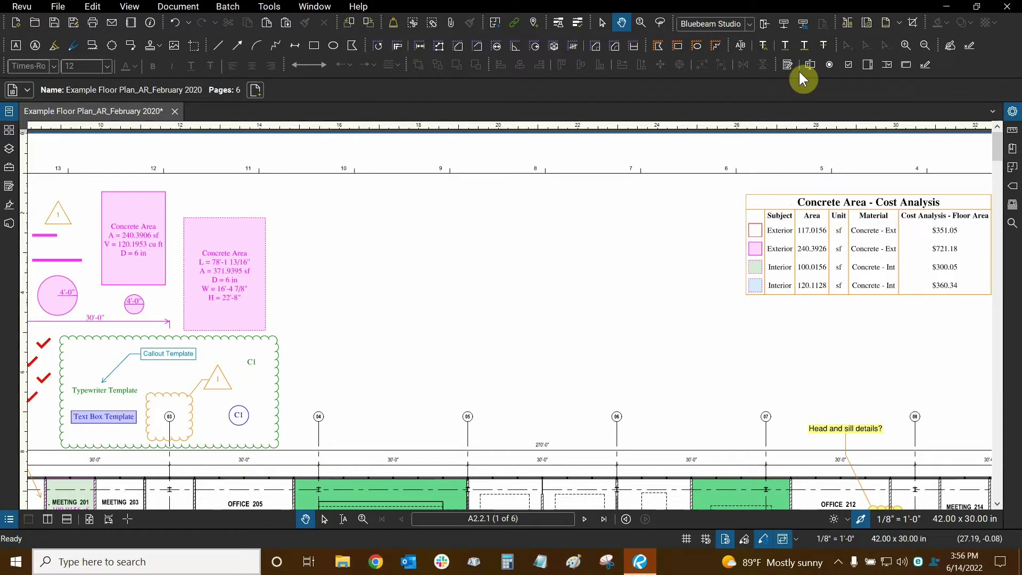
Step: Open the toolbar customization and select the Typewriter command in the Markup category
{"action": "right_click", "coordinate": [950, 62]}
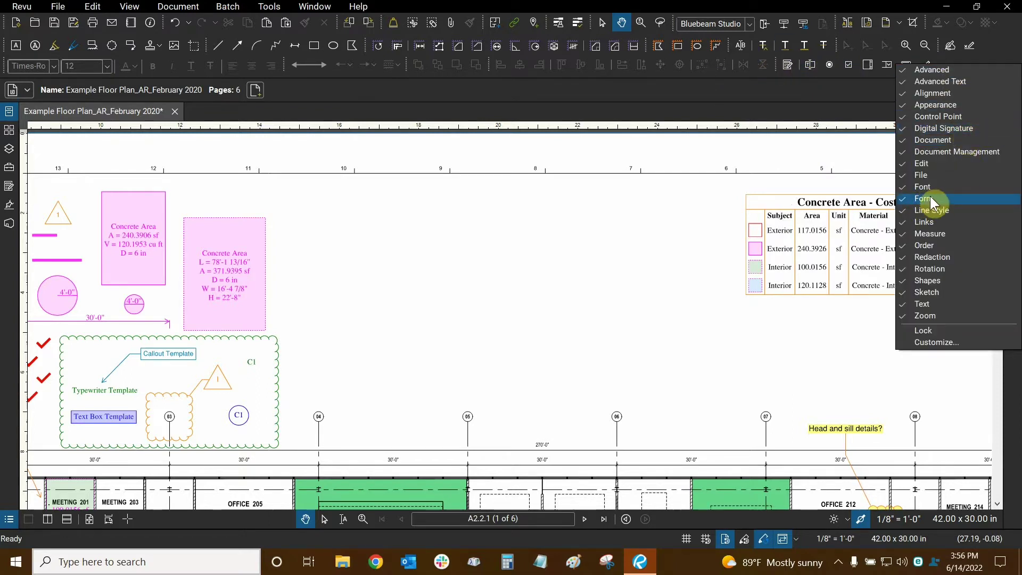
{"action": "left_click", "coordinate": [923, 343]}
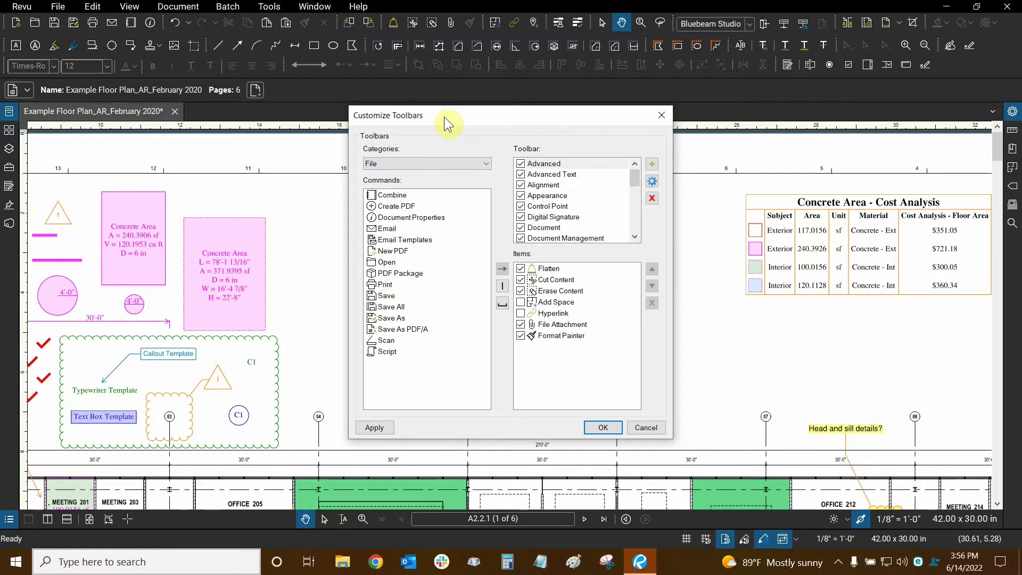
{"action": "left_click_drag", "start_coordinate": [443, 117], "coordinate": [447, 86]}
{"action": "left_click", "coordinate": [398, 133]}
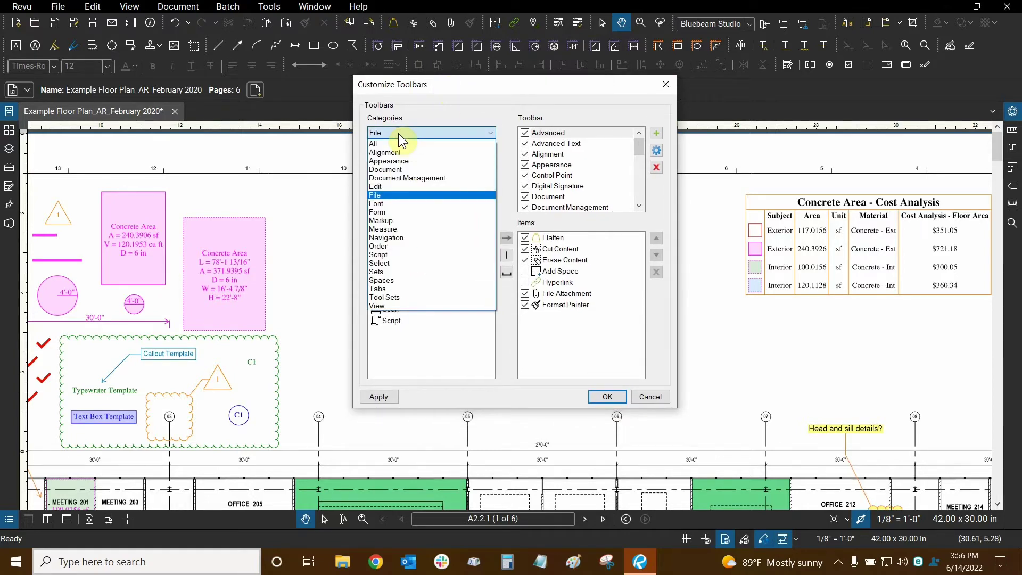
{"action": "left_click", "coordinate": [381, 220]}
{"action": "left_click_drag", "start_coordinate": [492, 201], "coordinate": [493, 315]}
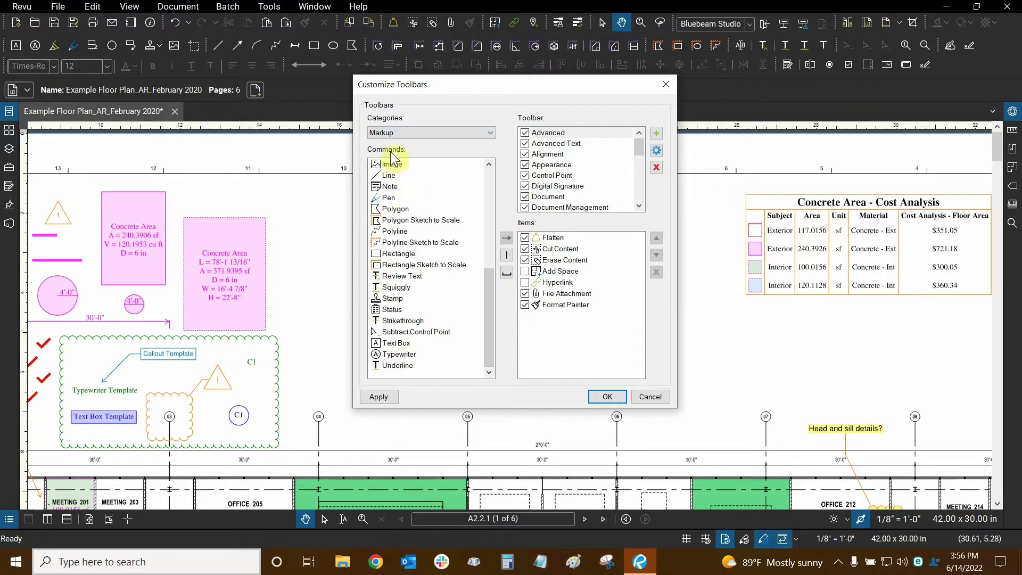
{"action": "left_click", "coordinate": [394, 354]}
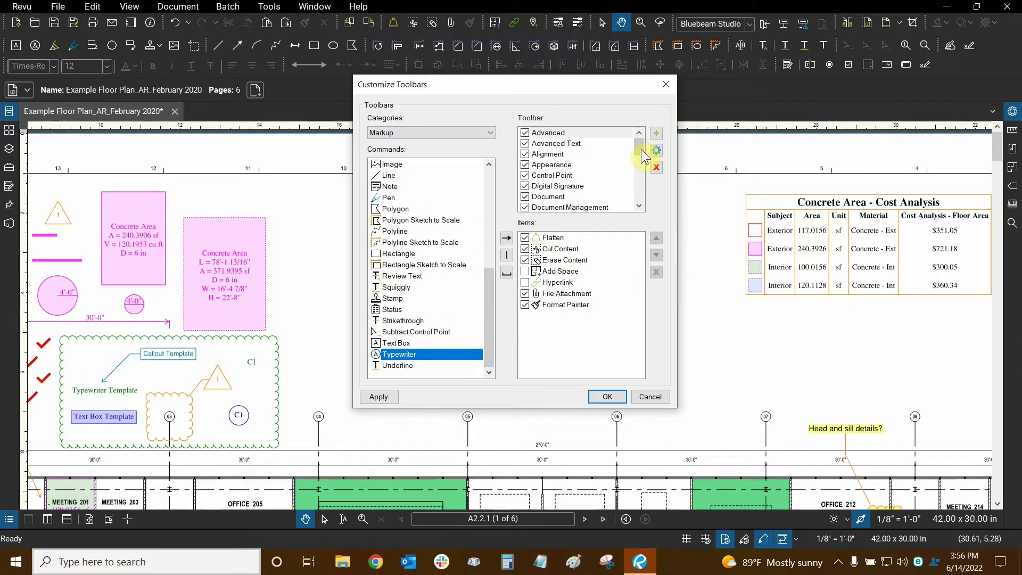
Step: Remove the Typewriter item from the Text toolbar
{"action": "left_click_drag", "start_coordinate": [640, 144], "coordinate": [636, 200]}
{"action": "left_click", "coordinate": [541, 185]}
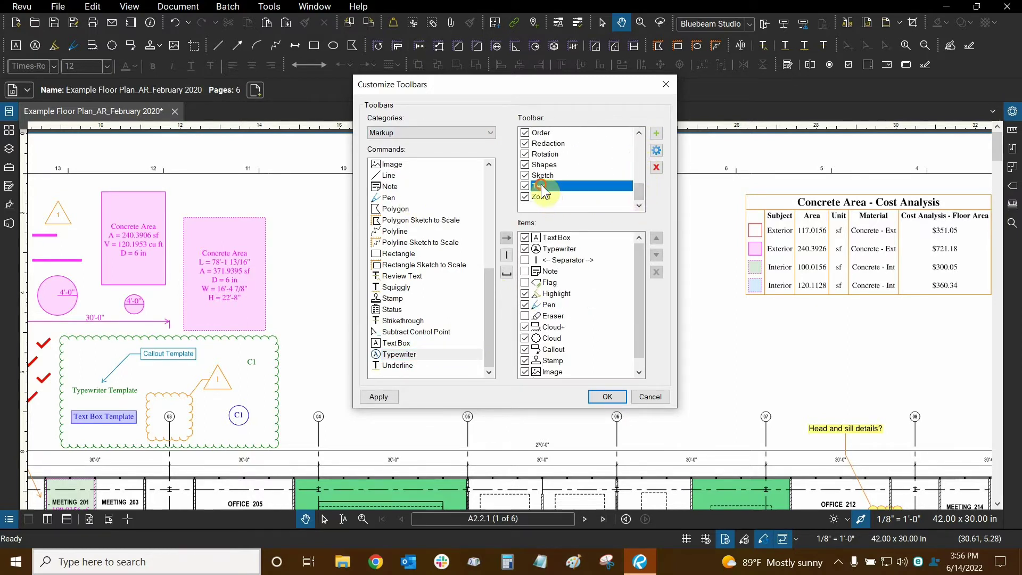
{"action": "left_click", "coordinate": [561, 249]}
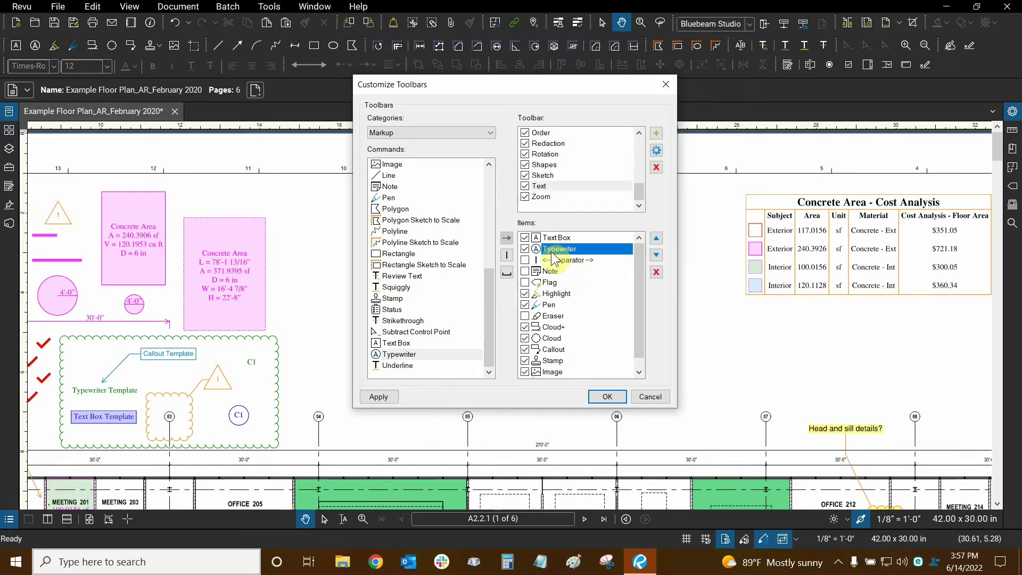
{"action": "left_click", "coordinate": [657, 272]}
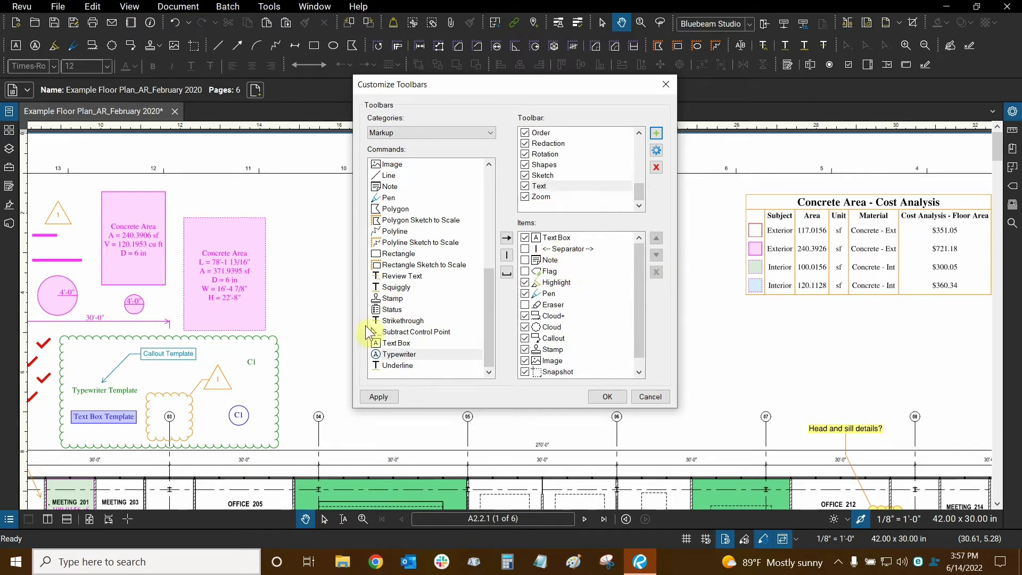
Step: Add the Typewriter command back to the Text toolbar, move it up the item list and leave the customization
{"action": "left_click", "coordinate": [404, 355]}
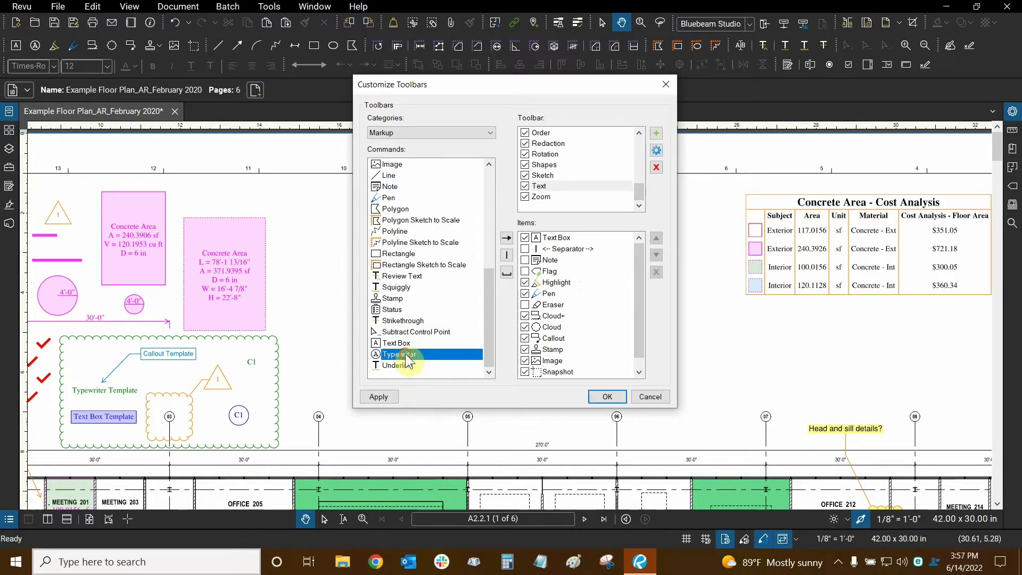
{"action": "left_click", "coordinate": [506, 243]}
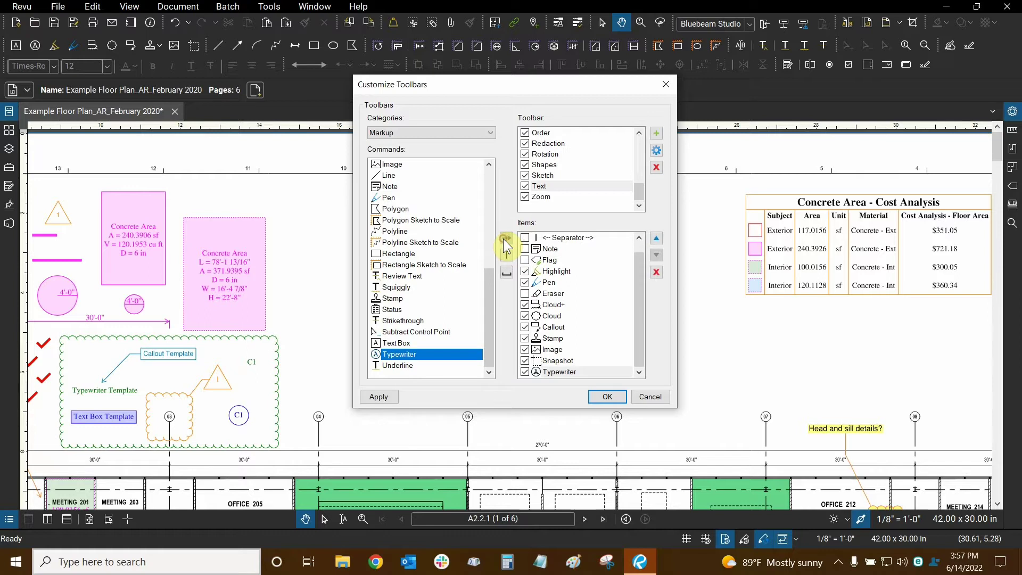
{"action": "left_click", "coordinate": [582, 371]}
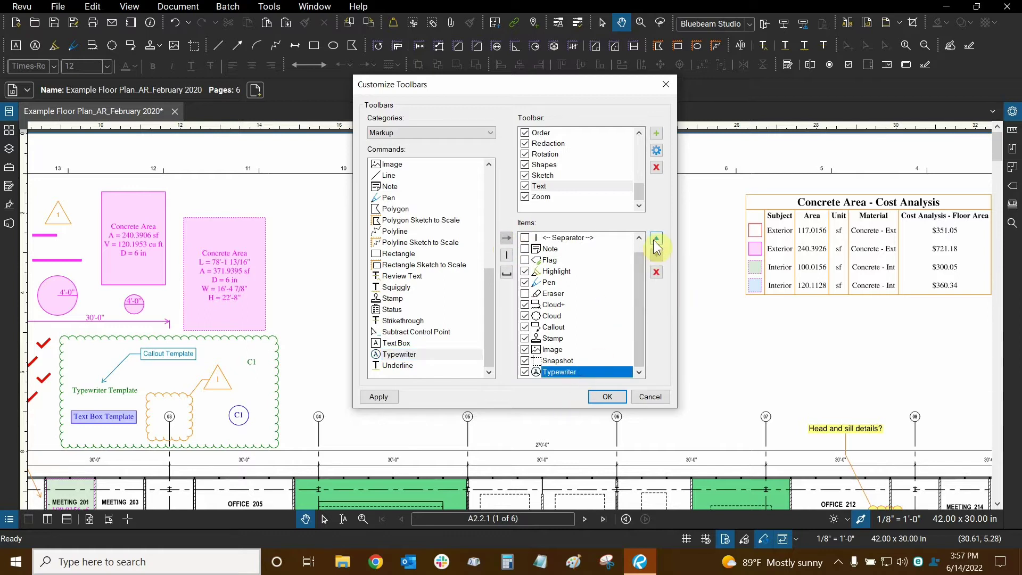
{"action": "left_click", "coordinate": [658, 245]}
{"action": "left_click", "coordinate": [658, 245]}
{"action": "left_click", "coordinate": [658, 245]}
{"action": "left_click", "coordinate": [658, 245]}
{"action": "left_click", "coordinate": [658, 243]}
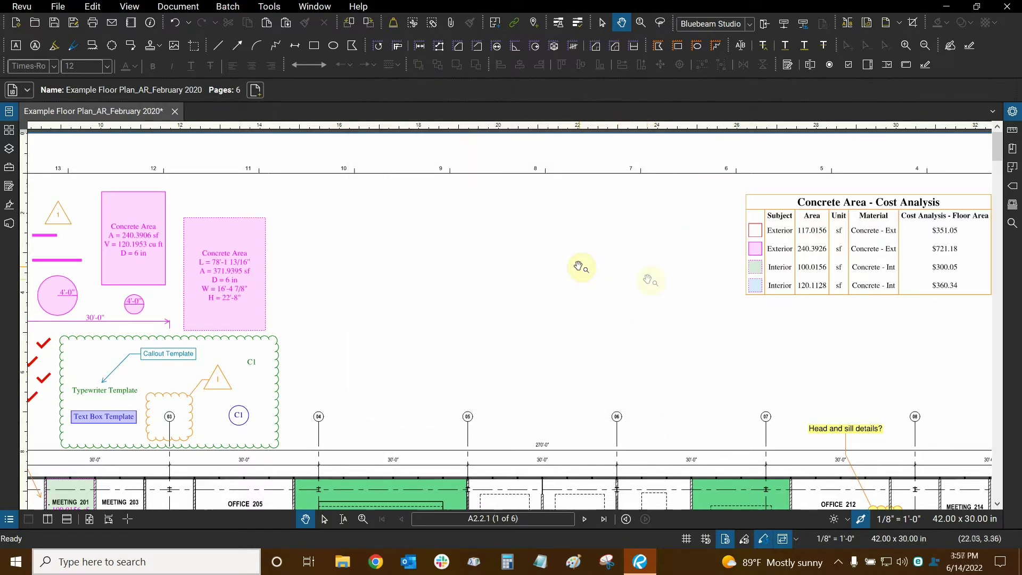
Step: Place a text box reading "we can type some data" in the blank area above the floor plan
{"action": "left_click", "coordinate": [17, 50]}
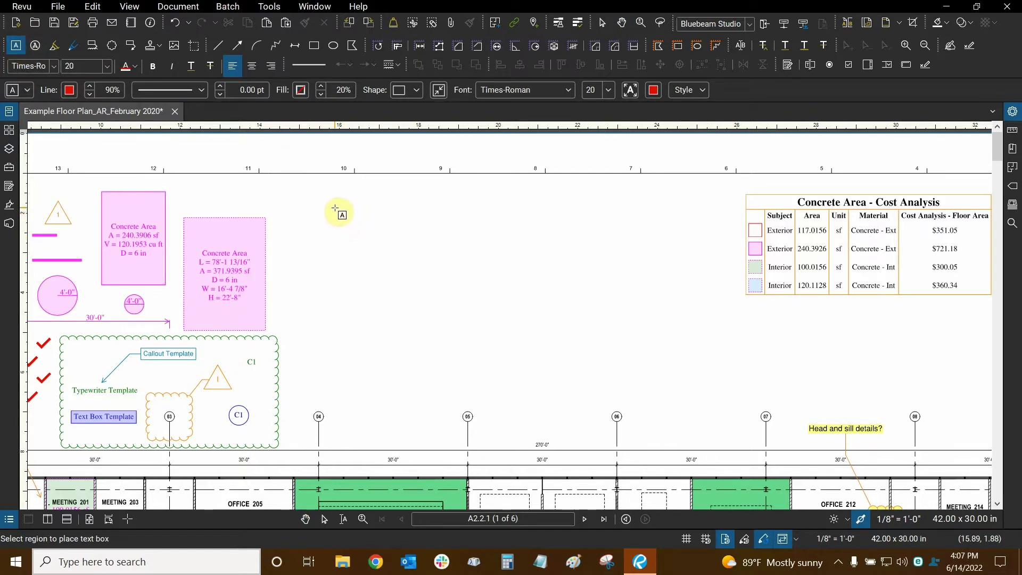
{"action": "left_click_drag", "start_coordinate": [333, 208], "coordinate": [699, 382]}
{"action": "type", "text": "we can type some data"}
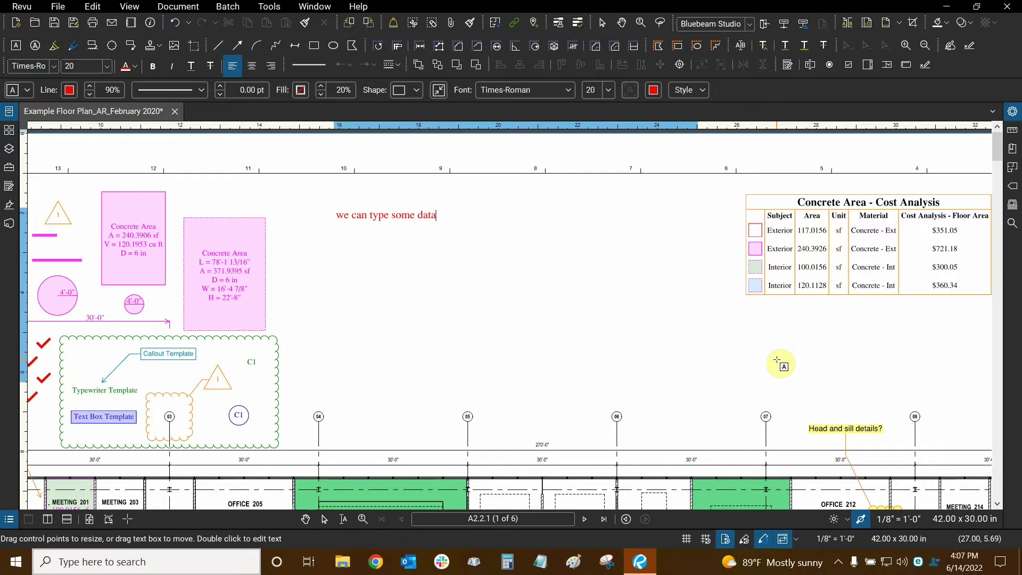
{"action": "key", "text": "Escape"}
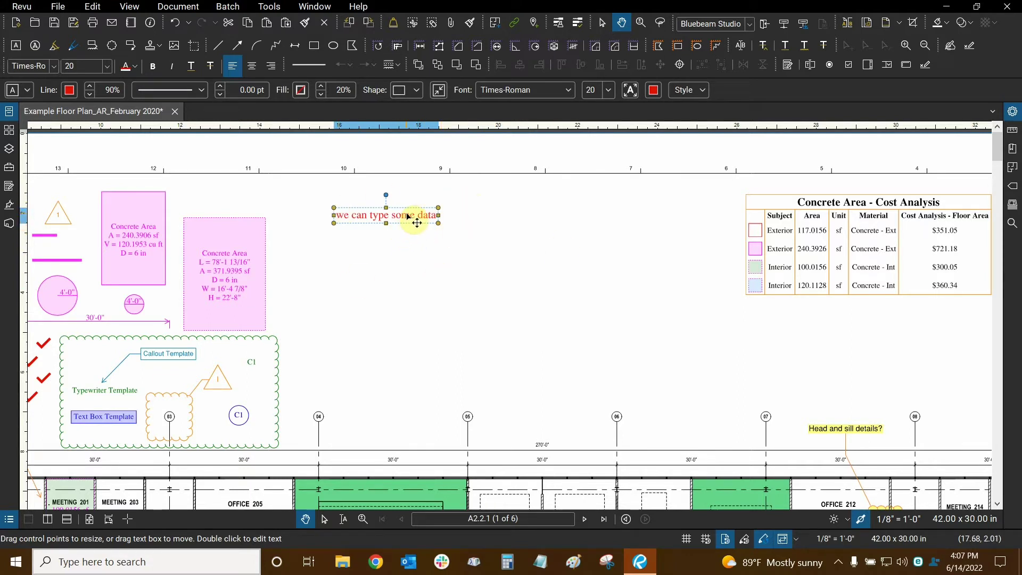
Step: Open the properties of the "we can type some data" text box and set its line color to orange
{"action": "left_click", "coordinate": [1013, 113]}
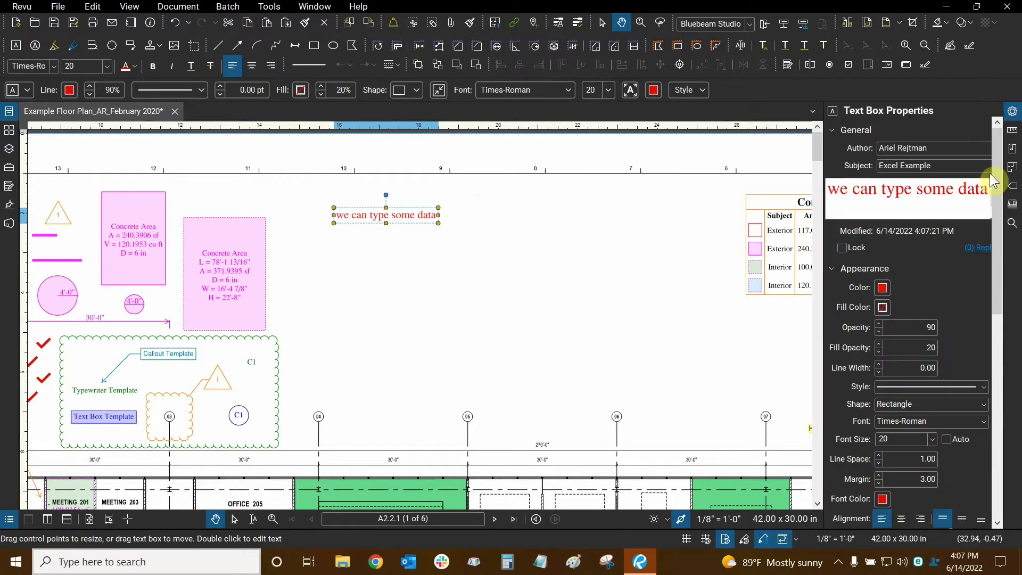
{"action": "scroll", "coordinate": [1001, 191], "scroll_direction": "down", "scroll_amount": 1}
{"action": "left_click_drag", "start_coordinate": [1001, 191], "coordinate": [1002, 220]}
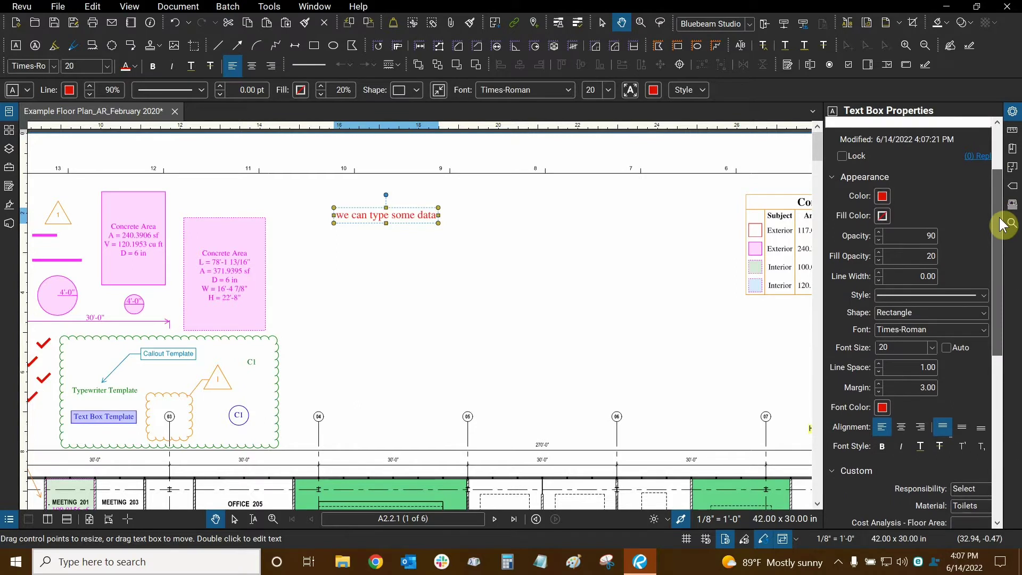
{"action": "left_click", "coordinate": [882, 194]}
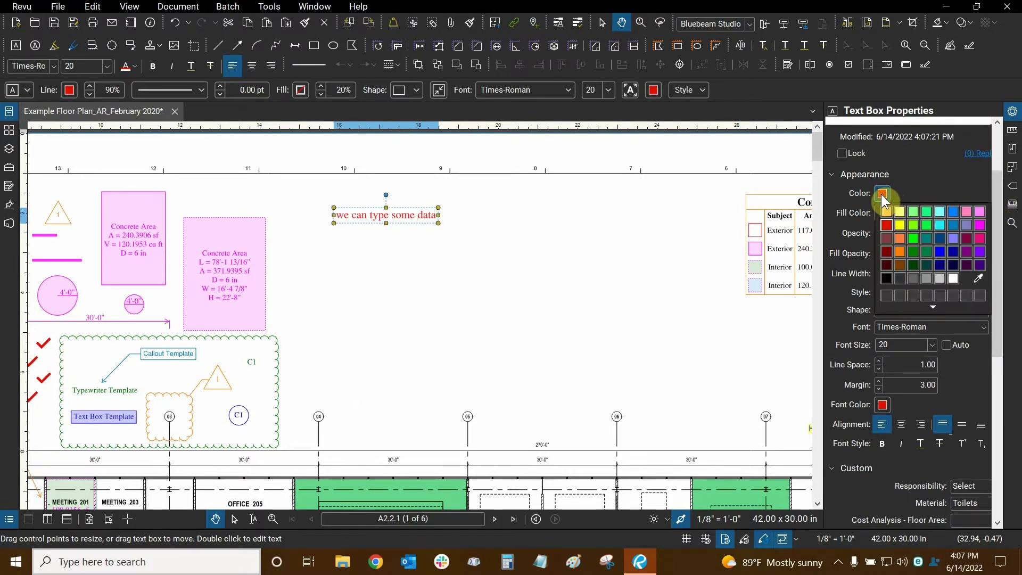
{"action": "left_click", "coordinate": [900, 238]}
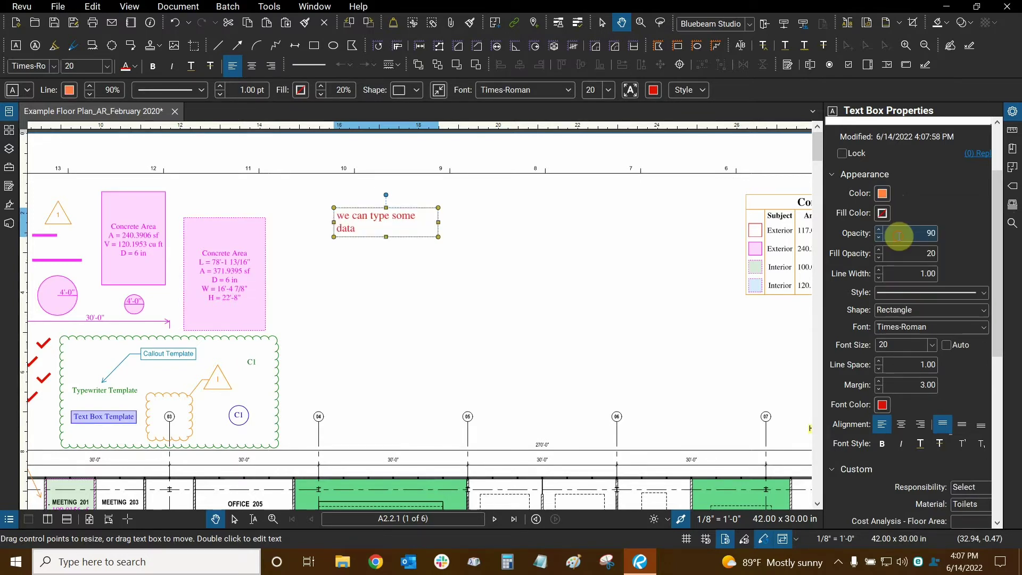
{"action": "scroll", "coordinate": [353, 200], "scroll_direction": "up", "scroll_amount": 4}
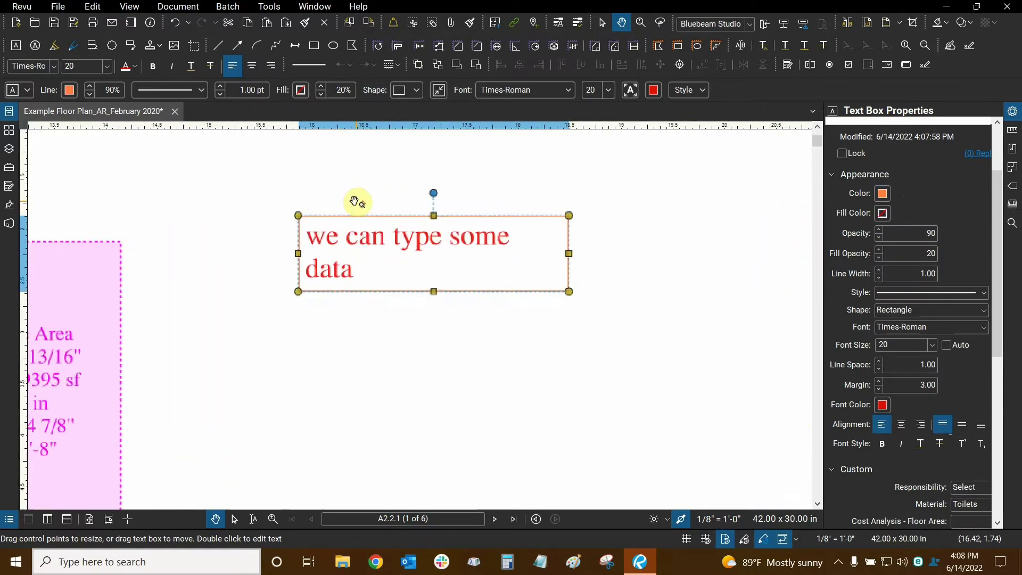
{"action": "scroll", "coordinate": [359, 202], "scroll_direction": "up", "scroll_amount": 2}
{"action": "left_click", "coordinate": [407, 165]}
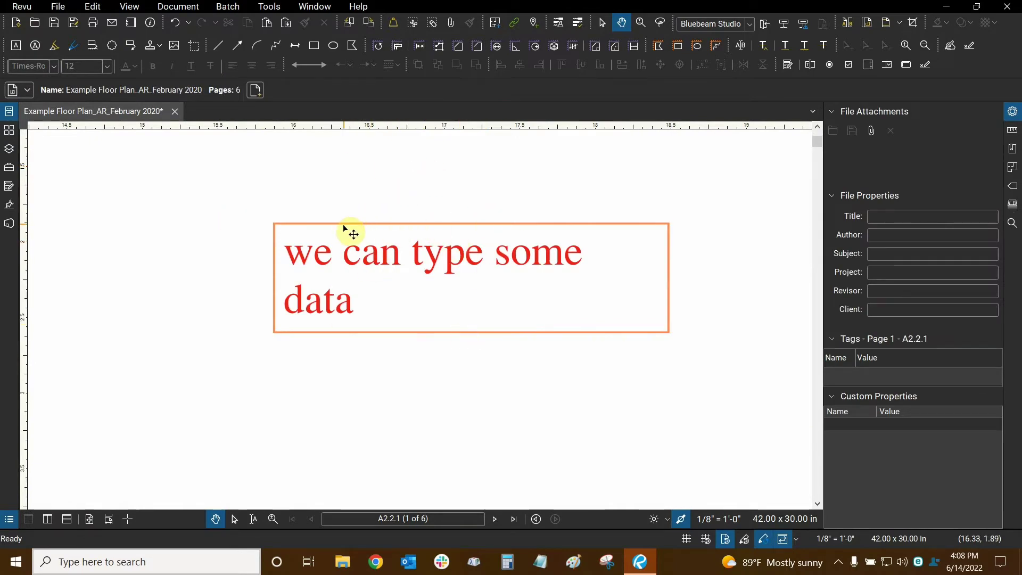
{"action": "left_click", "coordinate": [511, 245]}
{"action": "left_click_drag", "start_coordinate": [609, 199], "coordinate": [396, 197]}
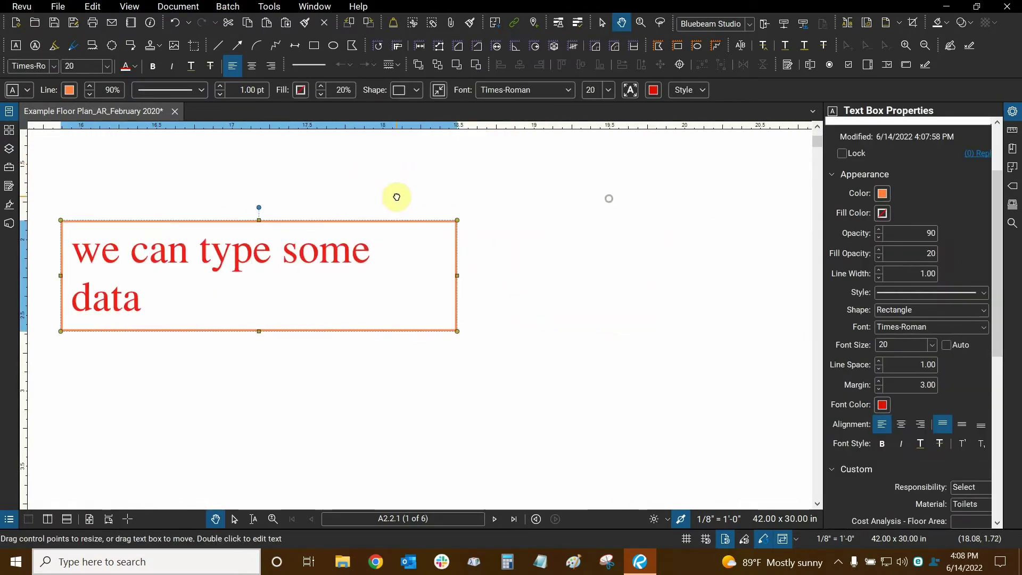
{"action": "scroll", "coordinate": [397, 197], "scroll_direction": "down", "scroll_amount": 5}
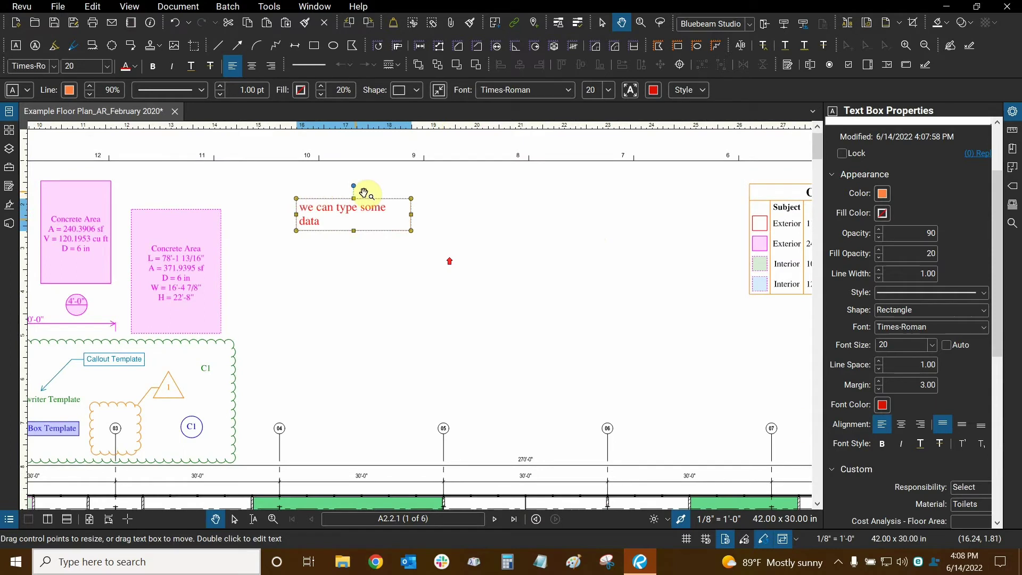
Step: Set the text box's font color to black
{"action": "left_click", "coordinate": [881, 406]}
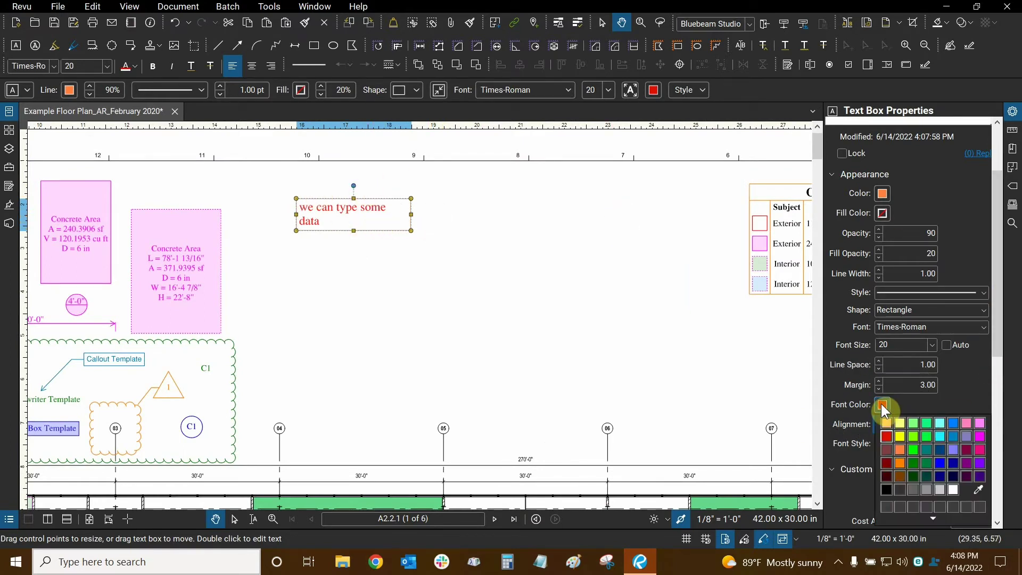
{"action": "left_click", "coordinate": [887, 489]}
{"action": "scroll", "coordinate": [306, 208], "scroll_direction": "up", "scroll_amount": 2}
{"action": "scroll", "coordinate": [318, 178], "scroll_direction": "up", "scroll_amount": 1}
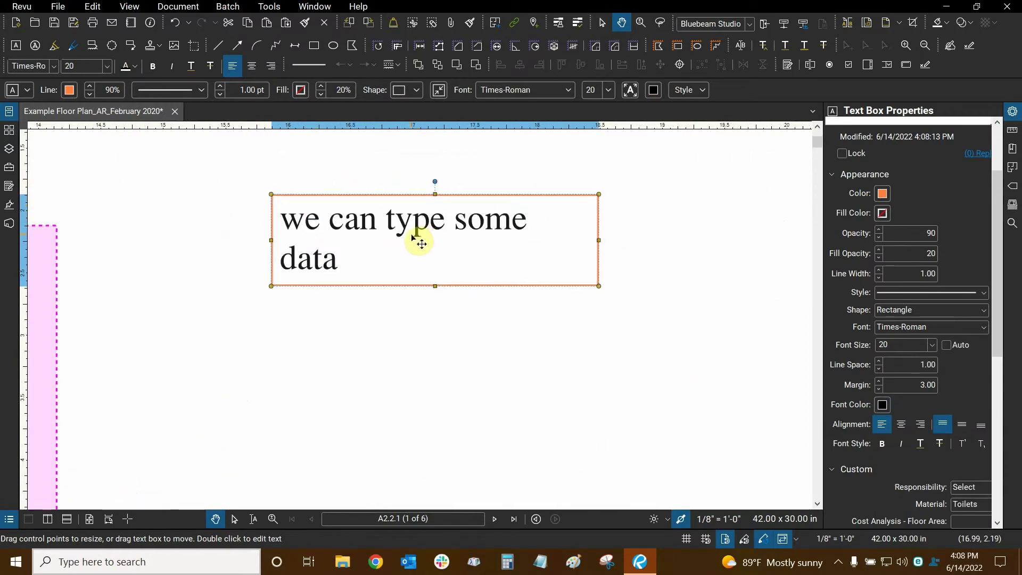
{"action": "scroll", "coordinate": [417, 242], "scroll_direction": "down", "scroll_amount": 4}
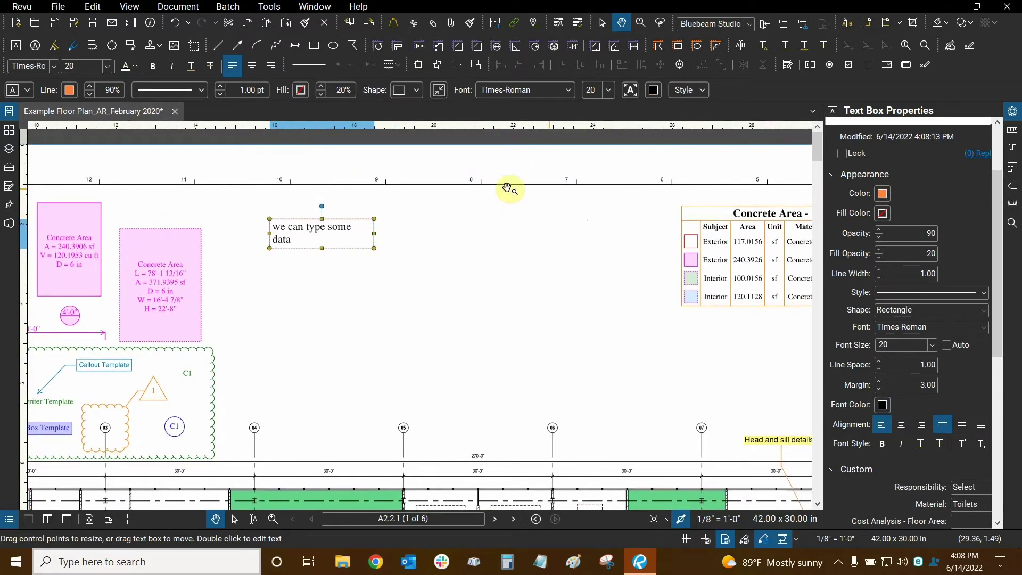
{"action": "left_click_drag", "start_coordinate": [452, 197], "coordinate": [637, 194]}
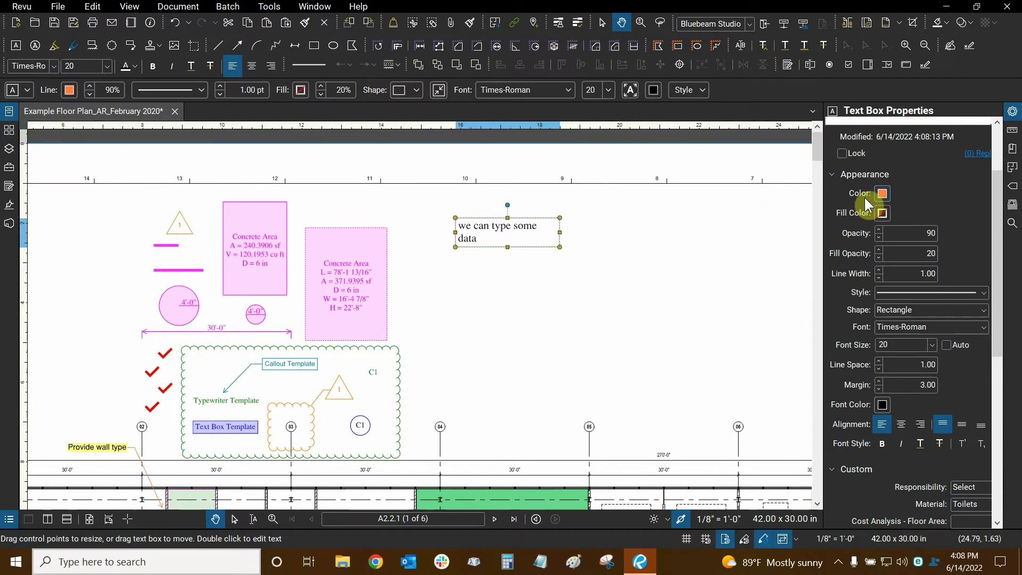
{"action": "left_click_drag", "start_coordinate": [793, 234], "coordinate": [641, 223]}
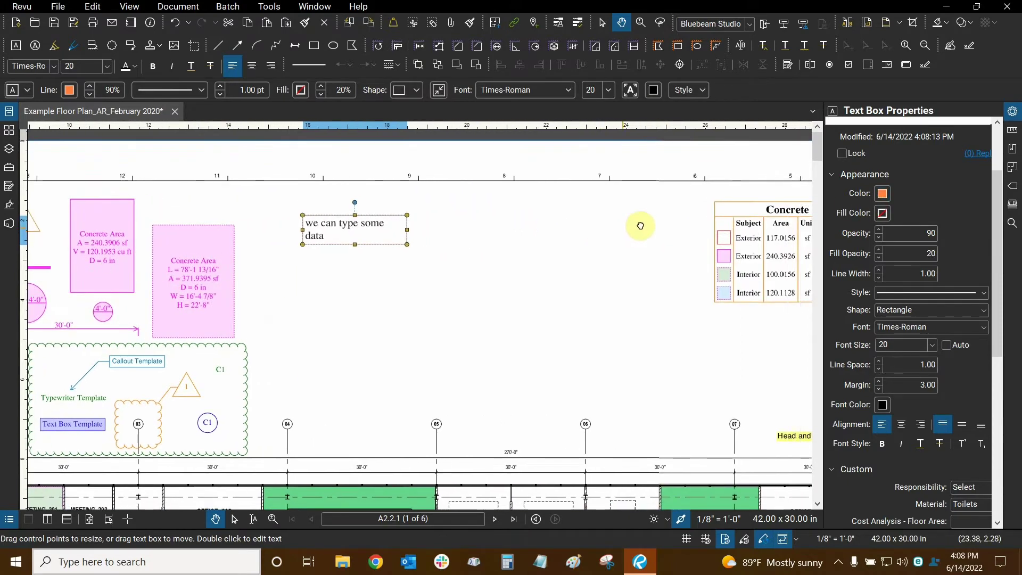
Step: Set the text box's fill color to red
{"action": "left_click", "coordinate": [883, 193]}
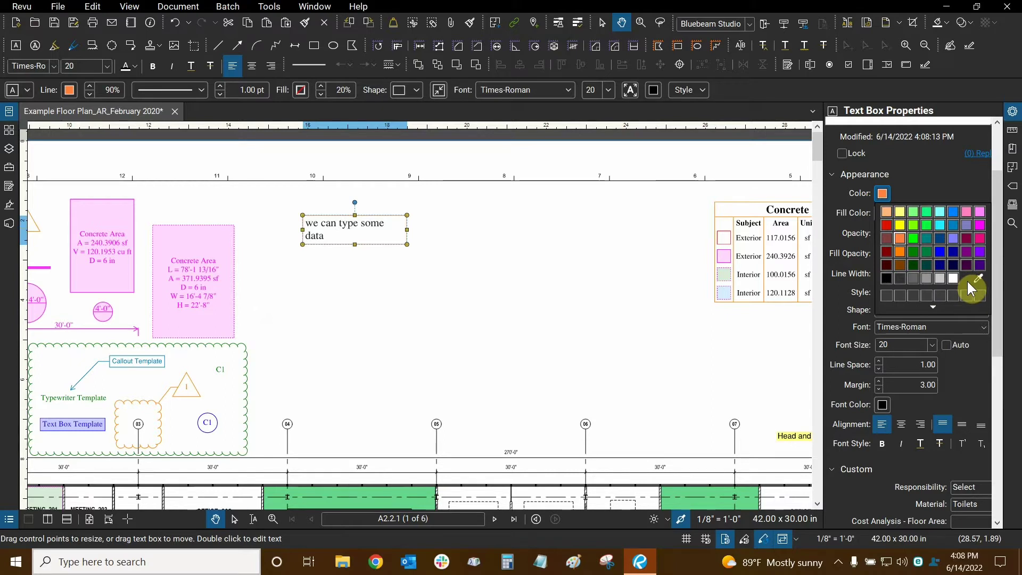
{"action": "left_click", "coordinate": [928, 158]}
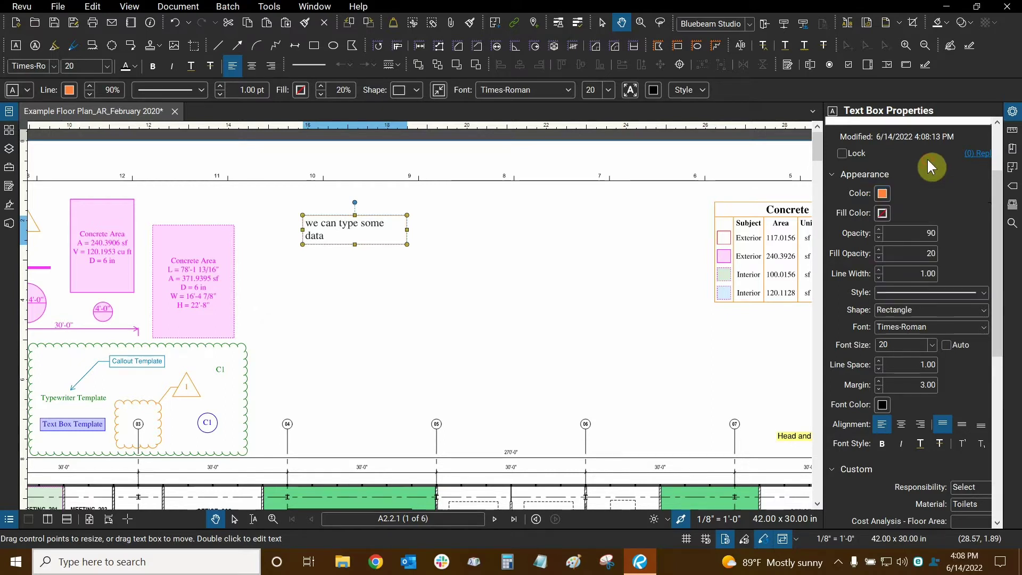
{"action": "left_click", "coordinate": [883, 213]}
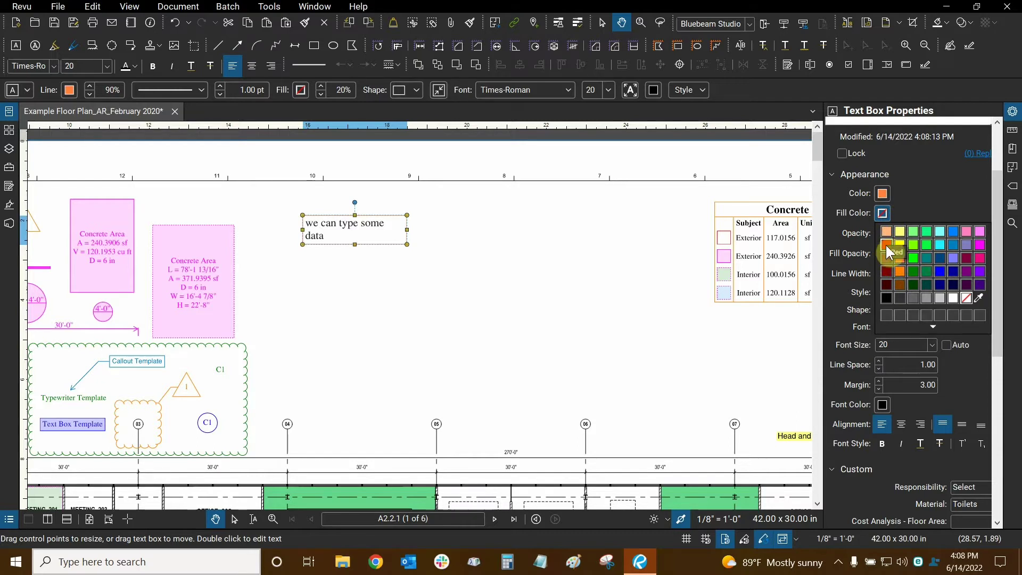
{"action": "left_click", "coordinate": [886, 245]}
{"action": "left_click", "coordinate": [883, 213]}
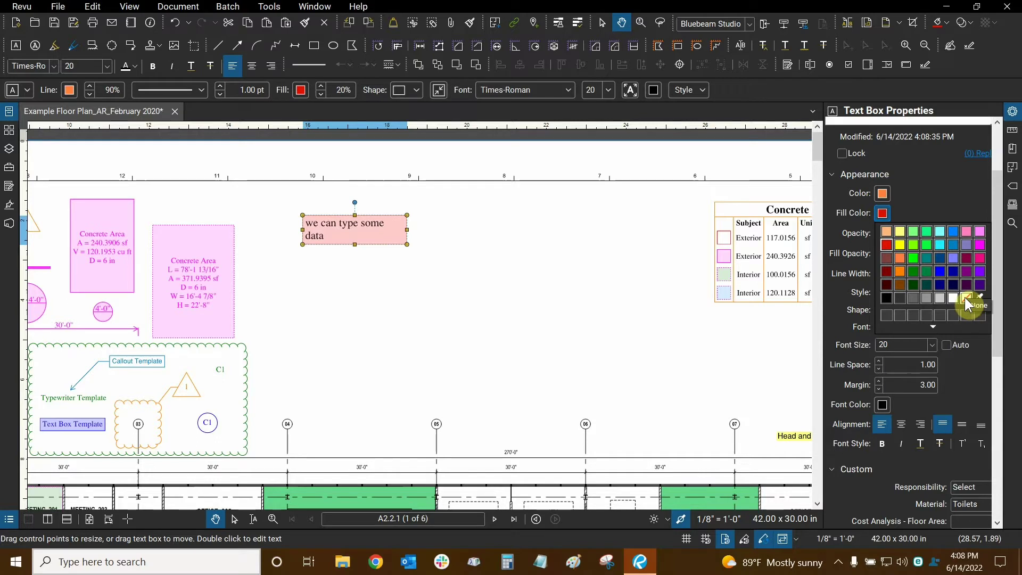
{"action": "left_click", "coordinate": [929, 193]}
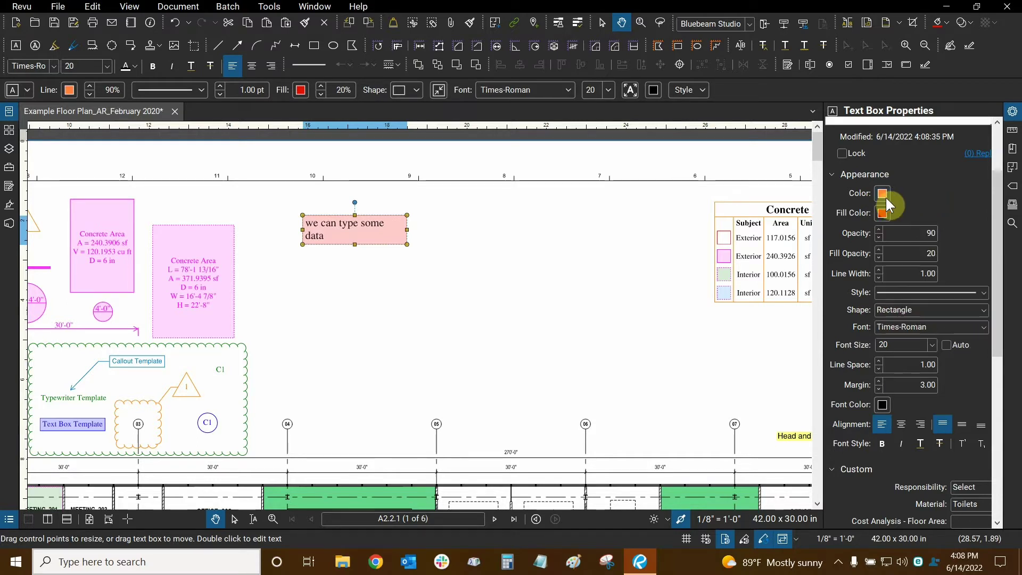
Step: Set the text box's line width to 0.00 to remove its border
{"action": "left_click", "coordinate": [883, 194]}
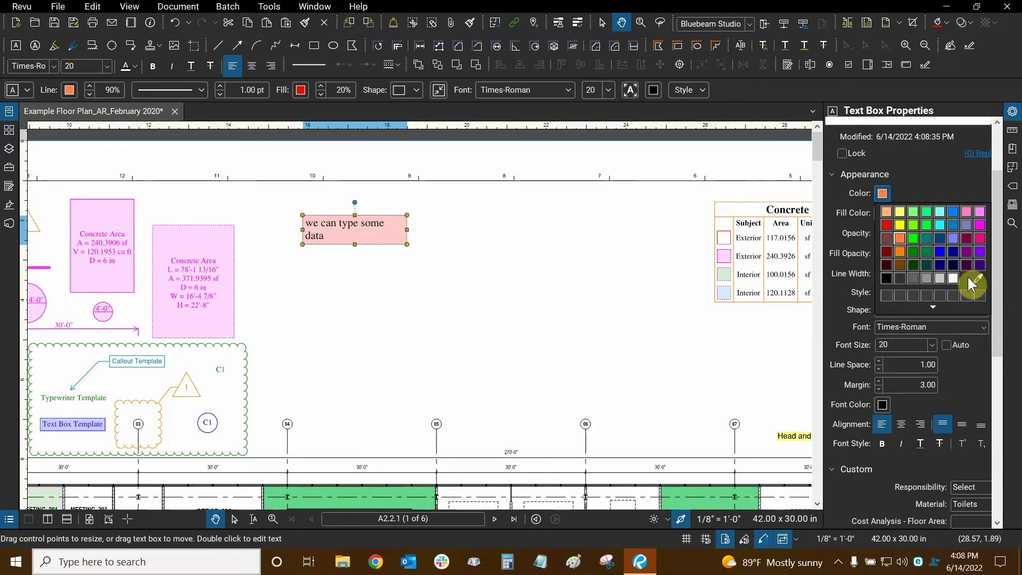
{"action": "left_click", "coordinate": [937, 158]}
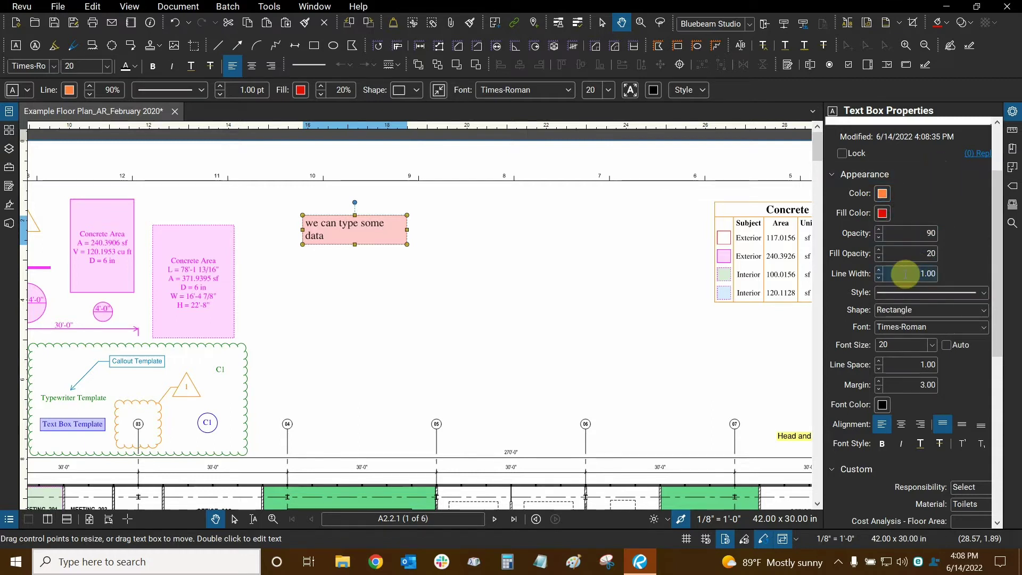
{"action": "double_click", "coordinate": [925, 273]}
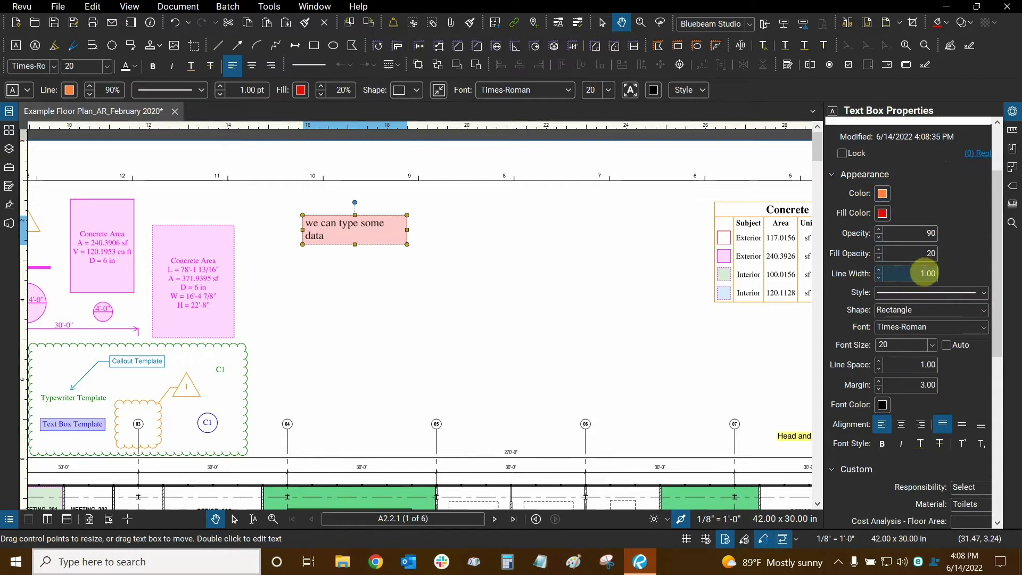
{"action": "left_click", "coordinate": [878, 277]}
{"action": "left_click", "coordinate": [877, 278]}
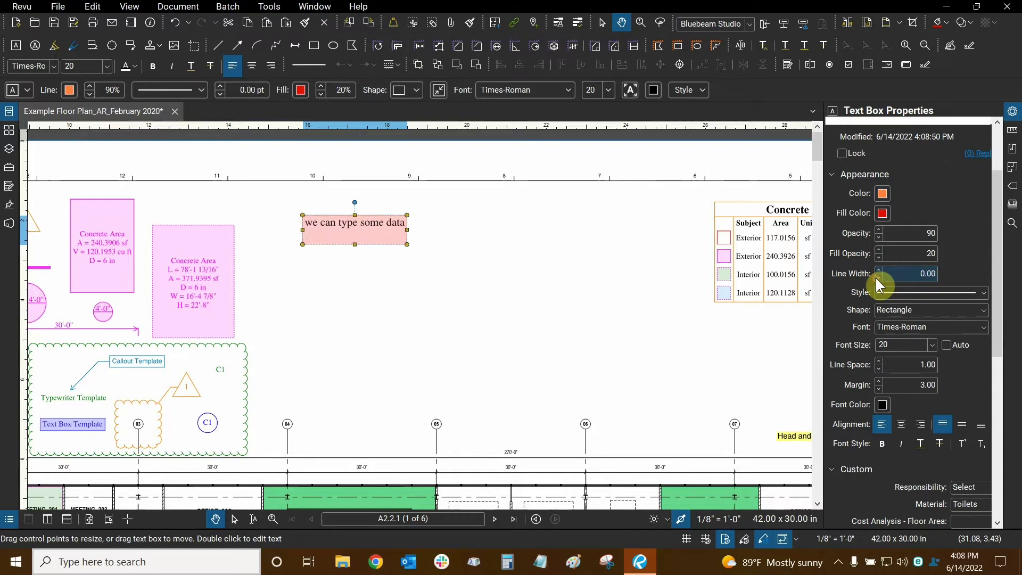
{"action": "scroll", "coordinate": [341, 230], "scroll_direction": "up", "scroll_amount": 2}
{"action": "scroll", "coordinate": [341, 230], "scroll_direction": "up", "scroll_amount": 1}
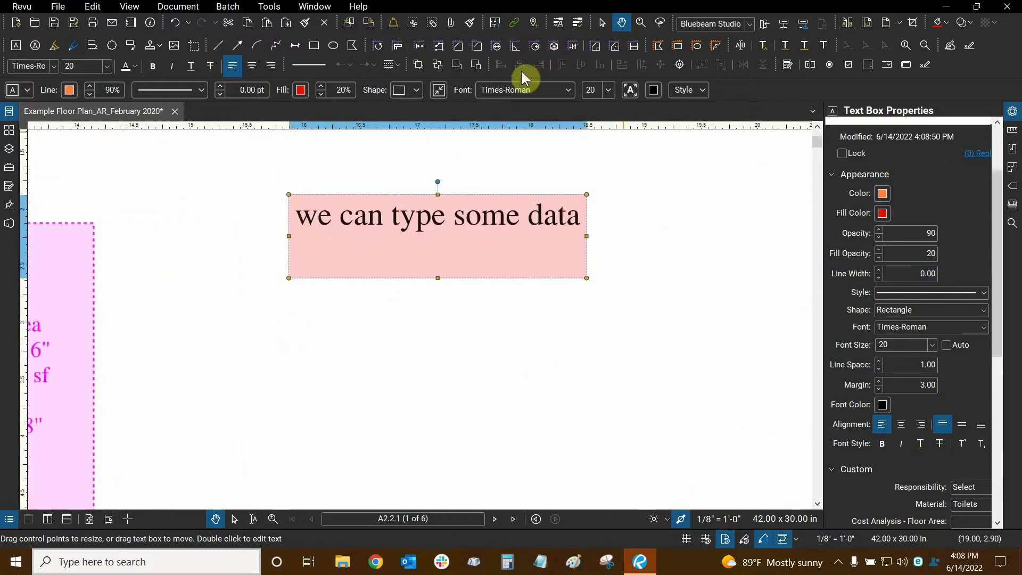
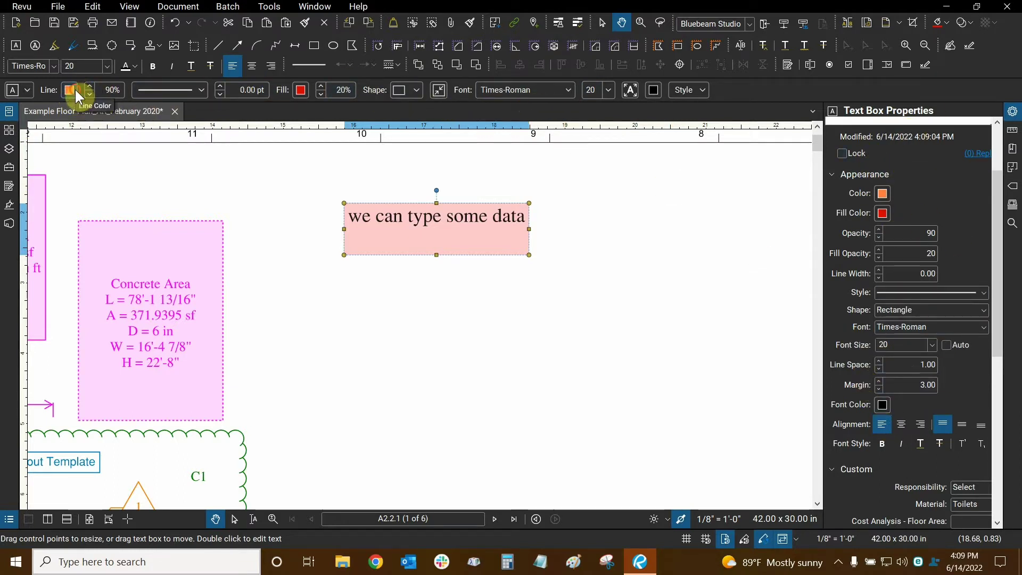
Step: Change the text box's line color to blue
{"action": "left_click", "coordinate": [73, 89]}
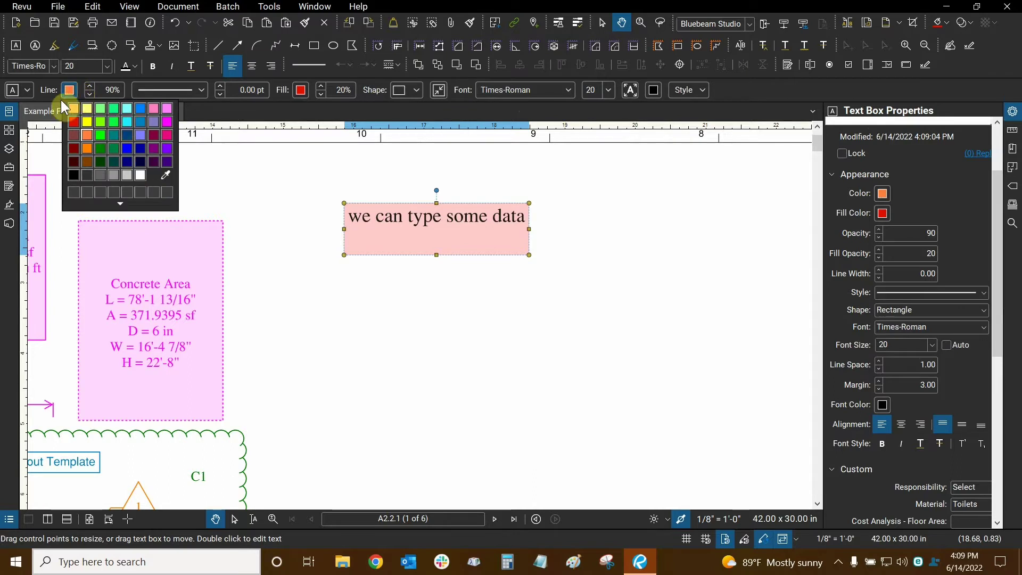
{"action": "left_click", "coordinate": [216, 110]}
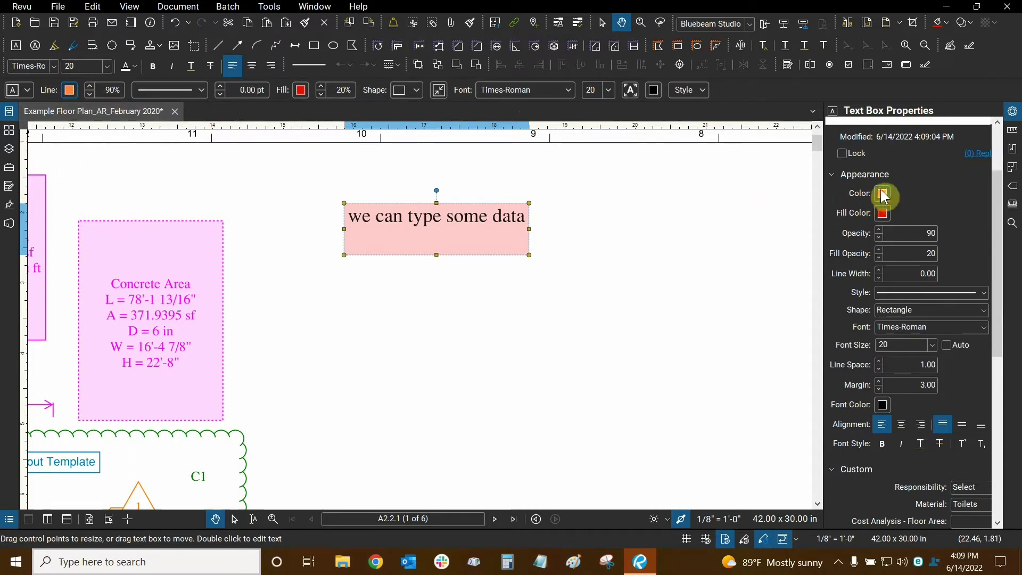
{"action": "left_click", "coordinate": [70, 90]}
{"action": "left_click", "coordinate": [140, 110]}
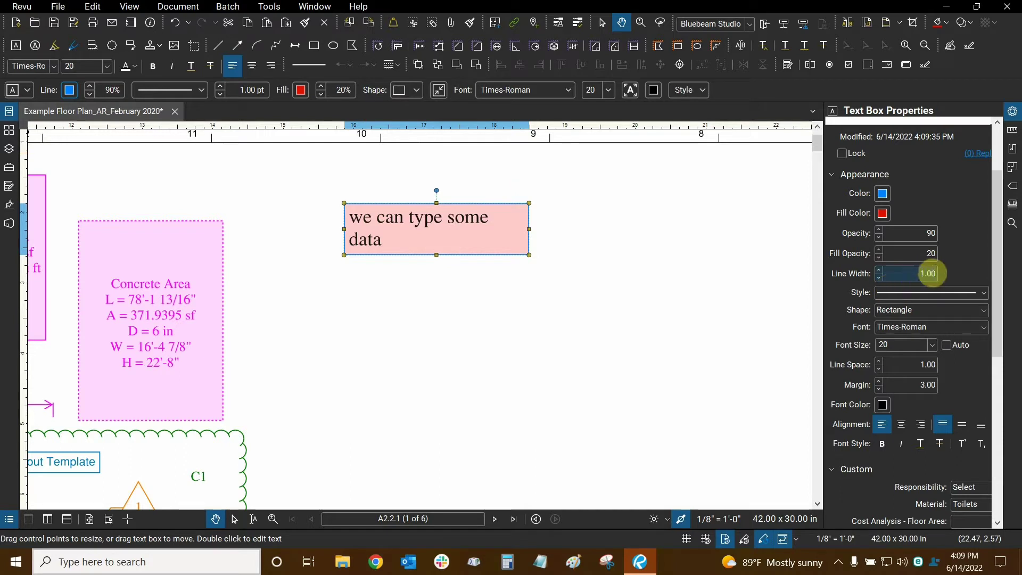
Step: Reduce the line width of the text box's blue border to 0.00
{"action": "left_click", "coordinate": [880, 278]}
{"action": "left_click", "coordinate": [880, 278]}
{"action": "left_click", "coordinate": [880, 277]}
{"action": "left_click", "coordinate": [880, 277]}
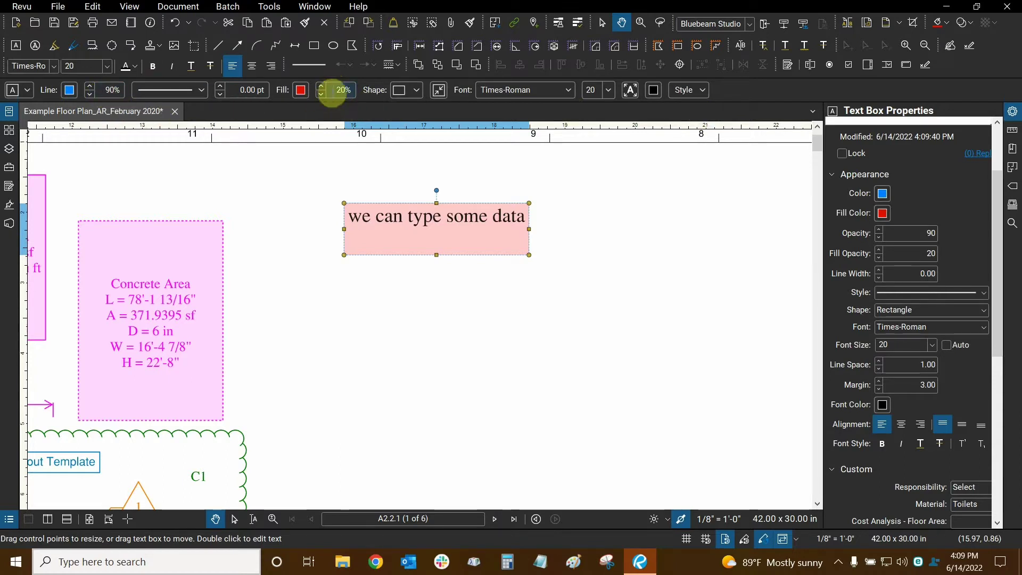
Step: Try stronger fill opacities such as 90% on the red text box and return the fill opacity to 20%
{"action": "left_click", "coordinate": [320, 86]}
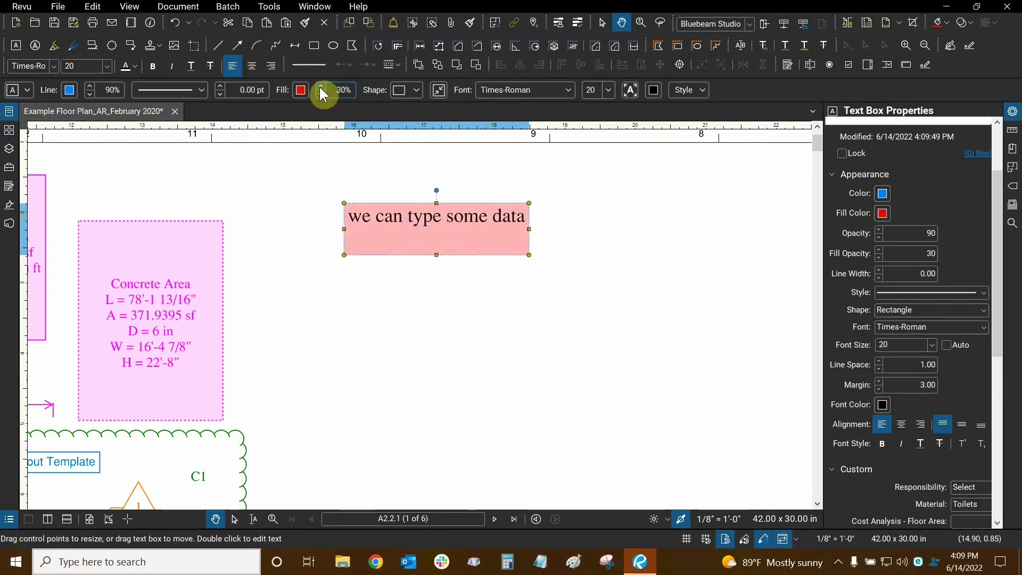
{"action": "left_click", "coordinate": [320, 87]}
{"action": "left_click", "coordinate": [320, 87]}
{"action": "left_click", "coordinate": [321, 86]}
{"action": "left_click", "coordinate": [320, 87]}
{"action": "left_click", "coordinate": [320, 87]}
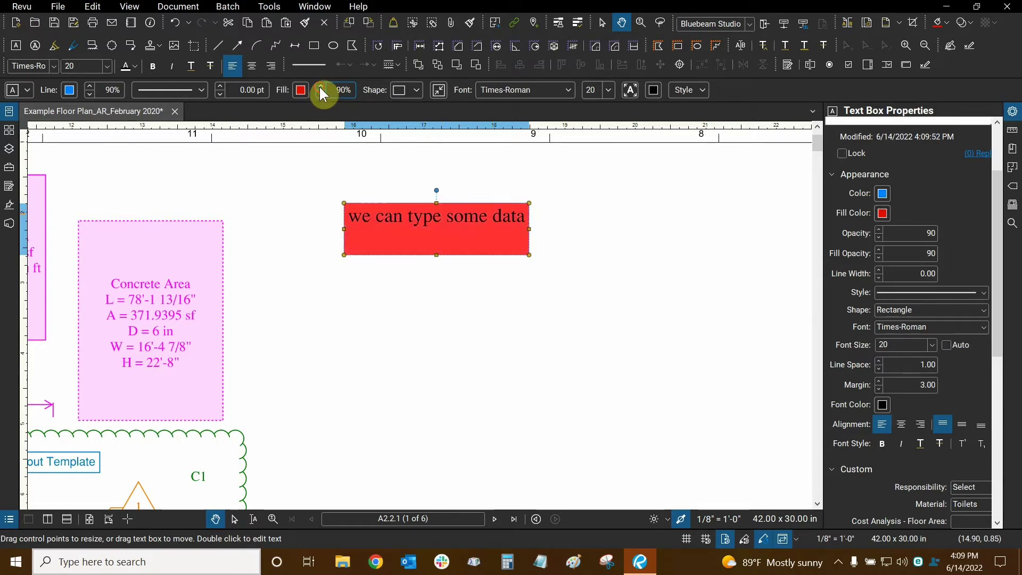
{"action": "left_click", "coordinate": [320, 87]}
{"action": "left_click", "coordinate": [319, 86]}
{"action": "left_click", "coordinate": [320, 95]}
{"action": "left_click", "coordinate": [320, 95]}
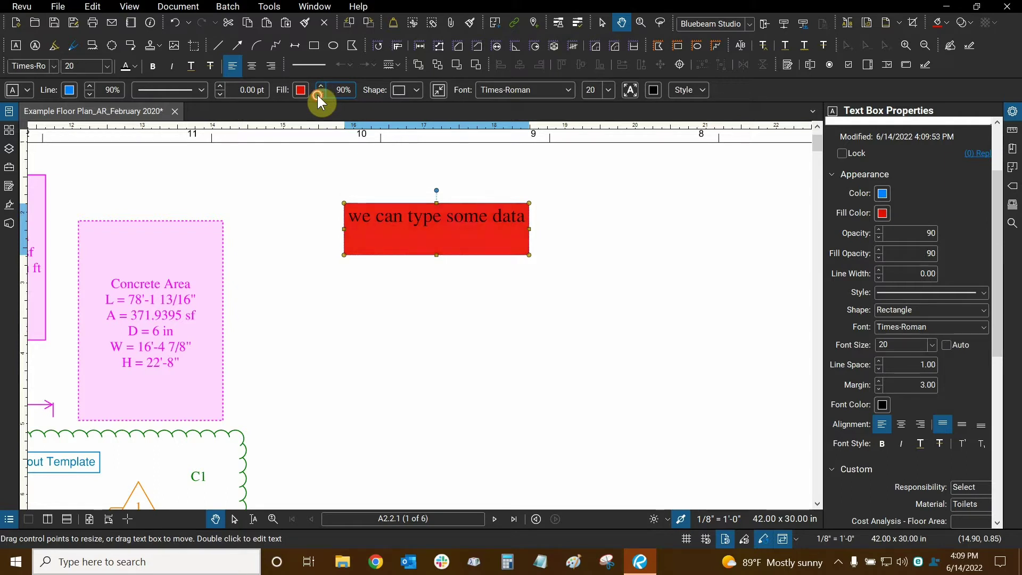
{"action": "left_click", "coordinate": [319, 95]}
{"action": "left_click", "coordinate": [319, 94]}
{"action": "left_click", "coordinate": [319, 94]}
{"action": "left_click", "coordinate": [319, 95]}
{"action": "left_click", "coordinate": [318, 94]}
{"action": "left_click", "coordinate": [319, 94]}
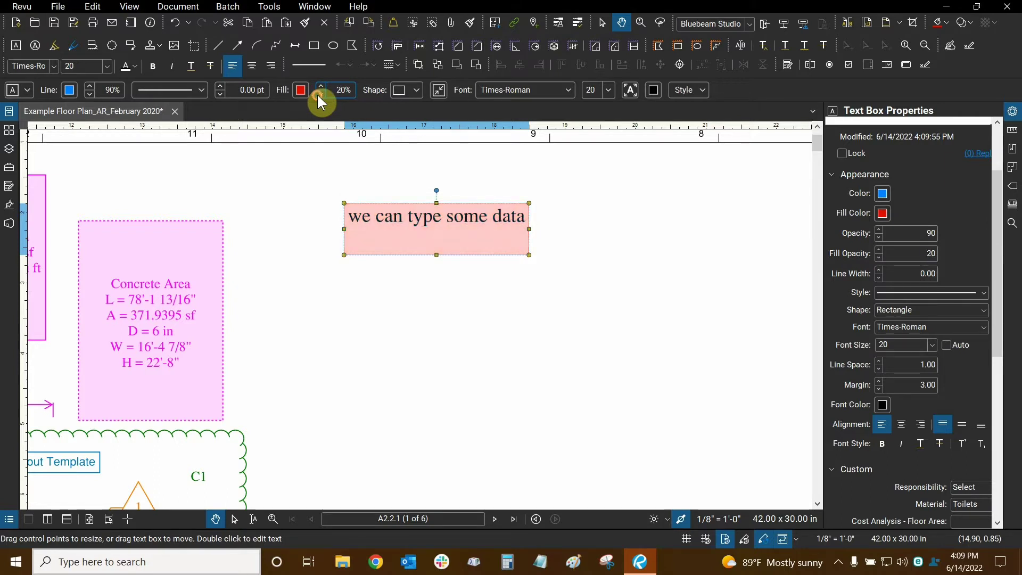
{"action": "left_click", "coordinate": [322, 86]}
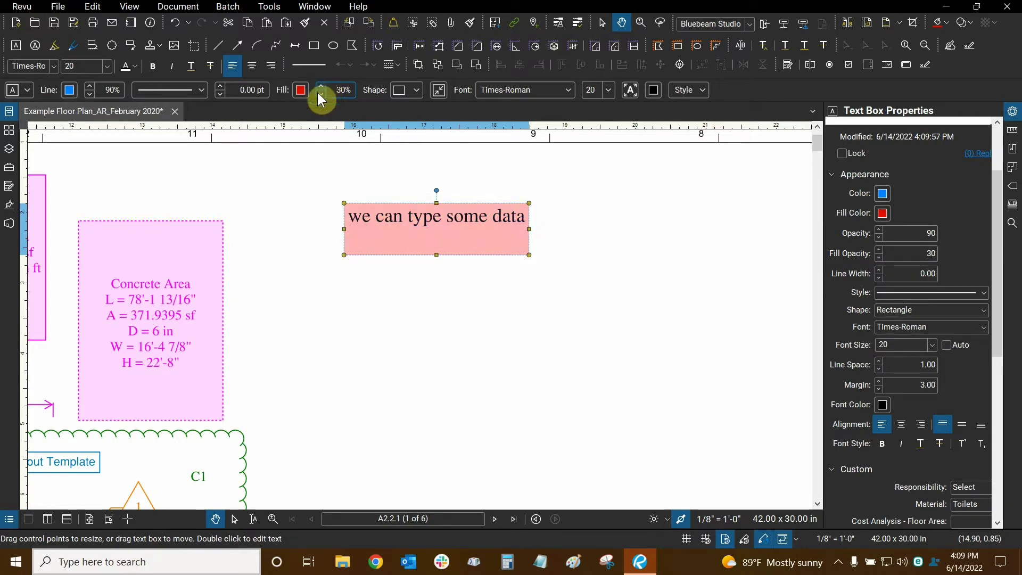
{"action": "left_click", "coordinate": [319, 94]}
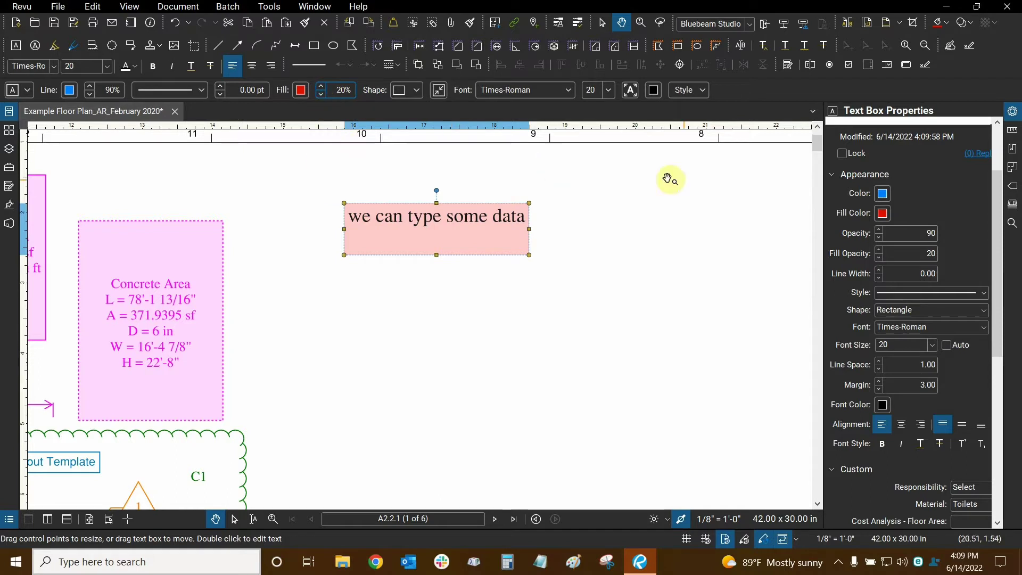
Step: Remove the text box's fill color and autosize the box to fit its text
{"action": "left_click", "coordinate": [885, 213]}
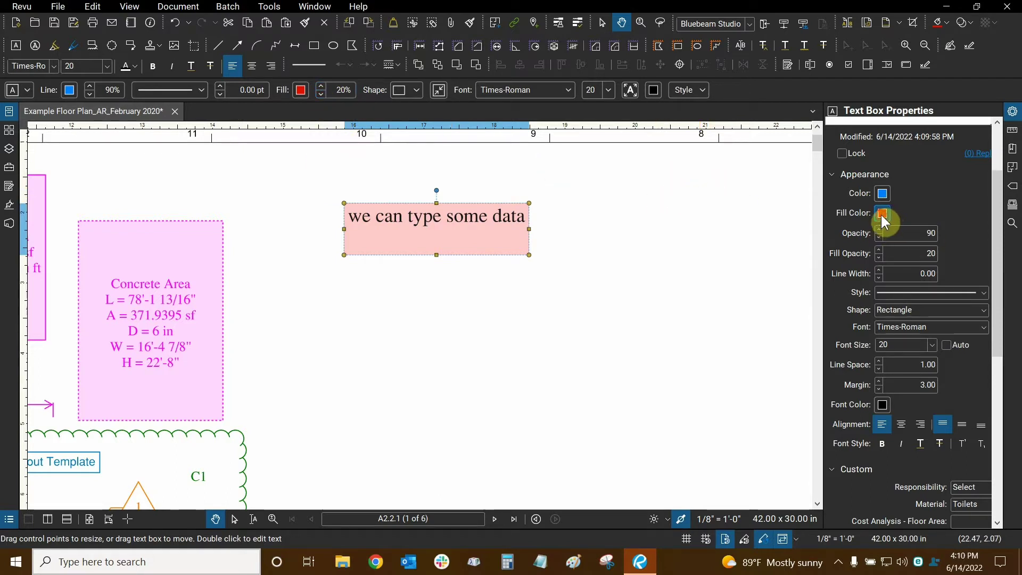
{"action": "left_click", "coordinate": [966, 298]}
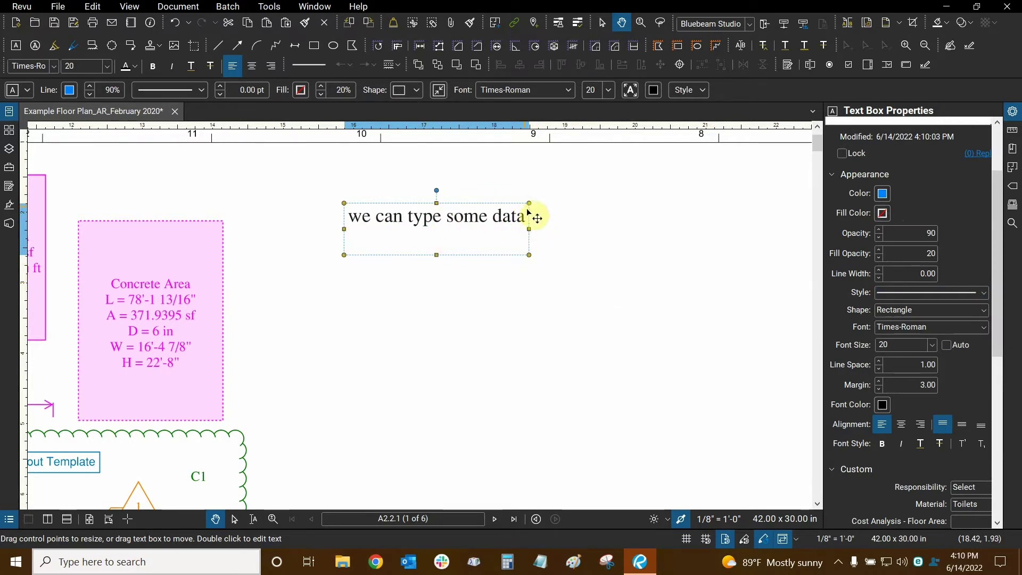
{"action": "left_click", "coordinate": [440, 91]}
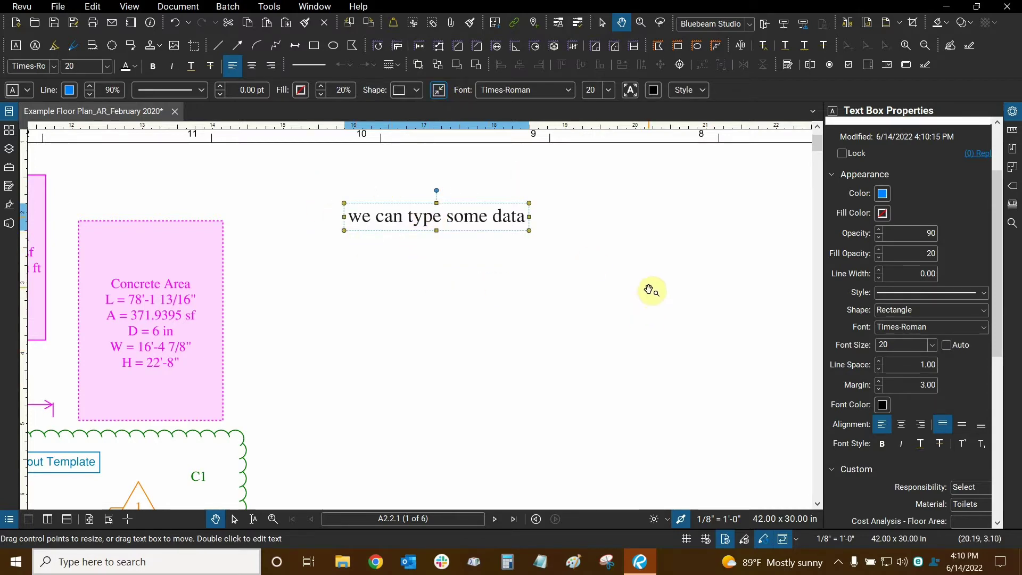
Step: Stretch the text box across the empty area above the plan and autosize it back to its text
{"action": "scroll", "coordinate": [662, 217], "scroll_direction": "down", "scroll_amount": 5}
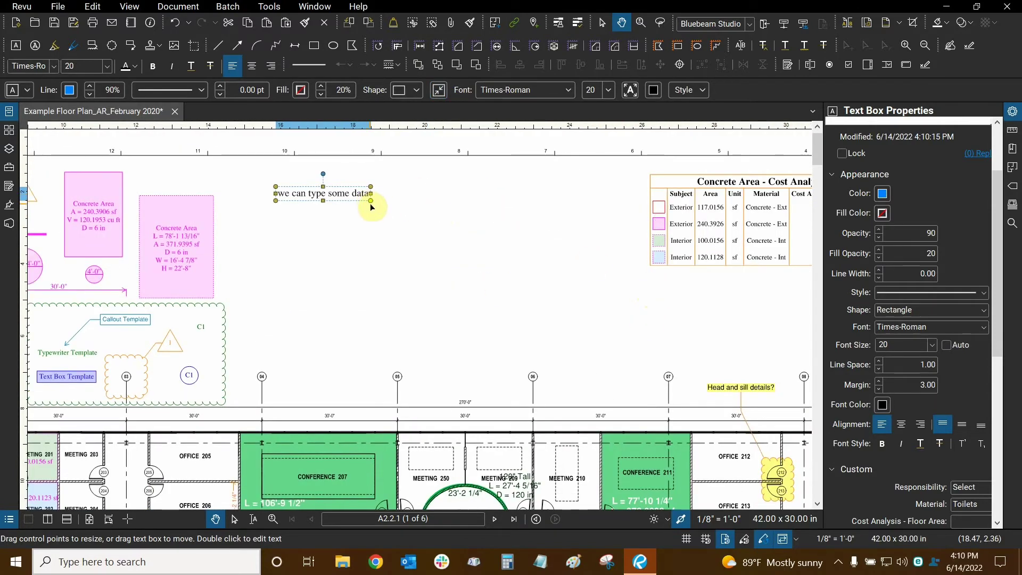
{"action": "left_click_drag", "start_coordinate": [371, 201], "coordinate": [593, 351]}
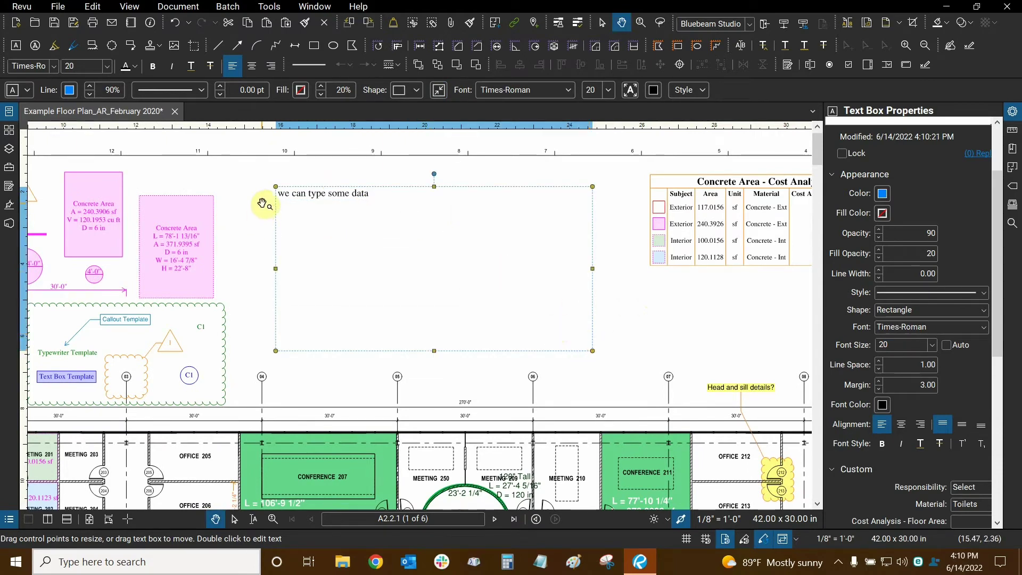
{"action": "left_click_drag", "start_coordinate": [263, 203], "coordinate": [315, 216]}
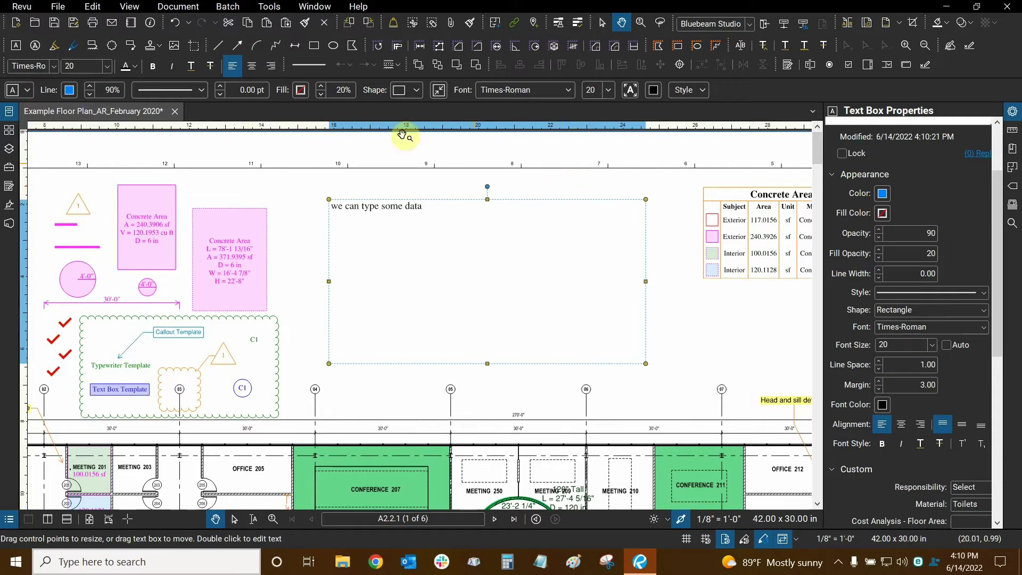
{"action": "left_click", "coordinate": [440, 92]}
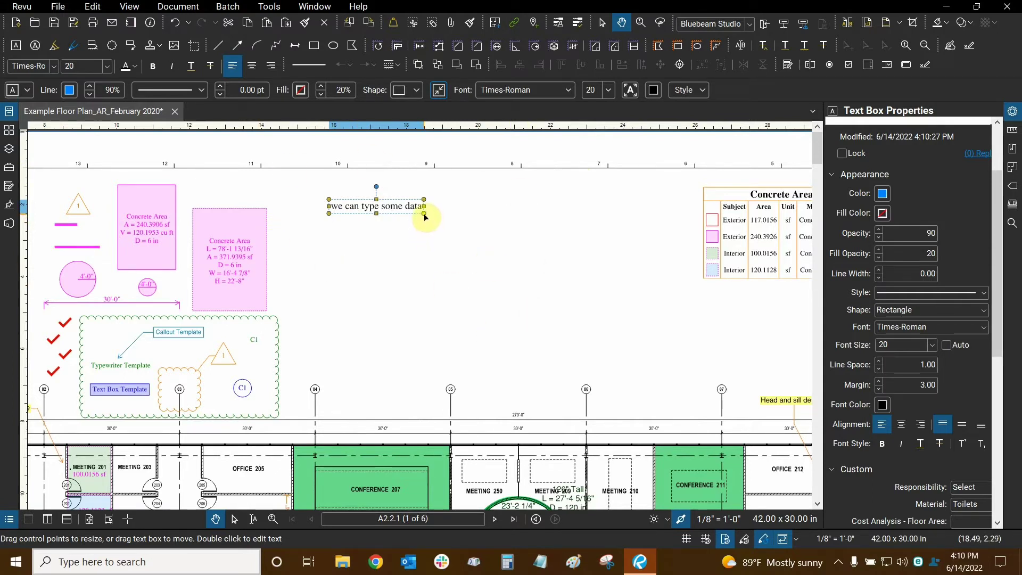
Step: Enlarge the text box to about 4 inches wide and turn on automatic font sizing
{"action": "left_click_drag", "start_coordinate": [425, 215], "coordinate": [477, 266]}
{"action": "scroll", "coordinate": [482, 224], "scroll_direction": "up", "scroll_amount": 3}
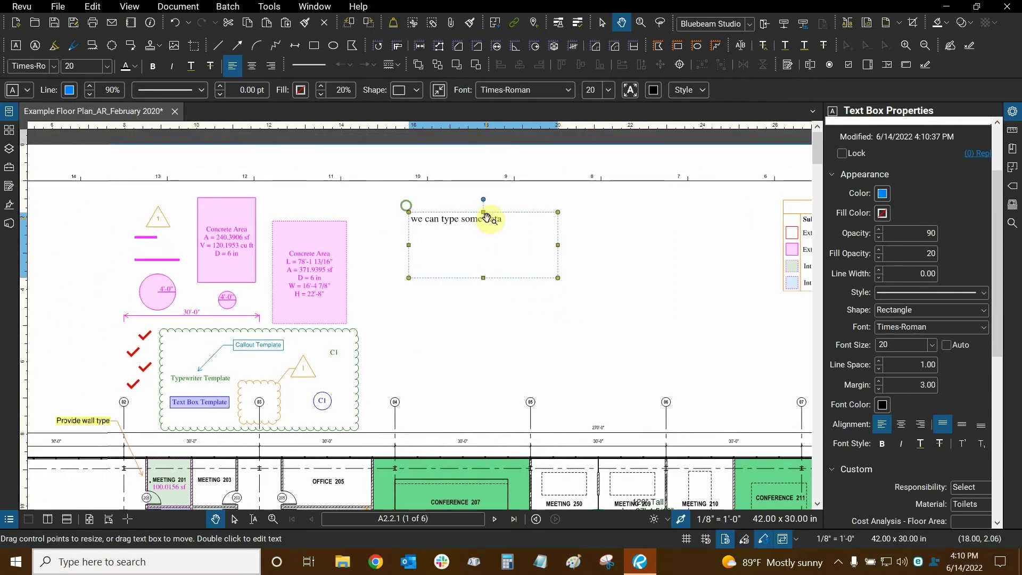
{"action": "scroll", "coordinate": [491, 227], "scroll_direction": "up", "scroll_amount": 2}
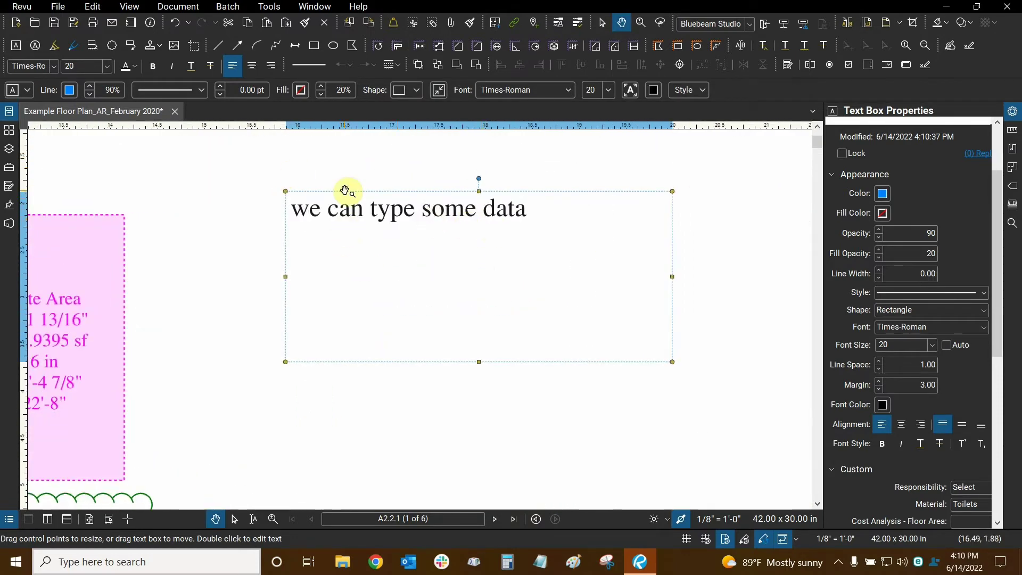
{"action": "left_click", "coordinate": [632, 91]}
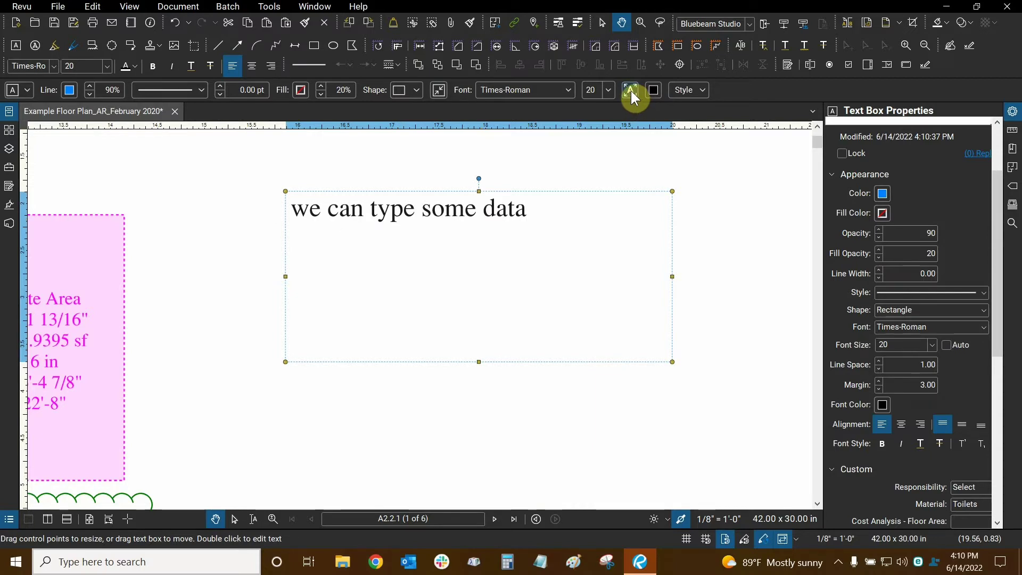
{"action": "left_click", "coordinate": [631, 91]}
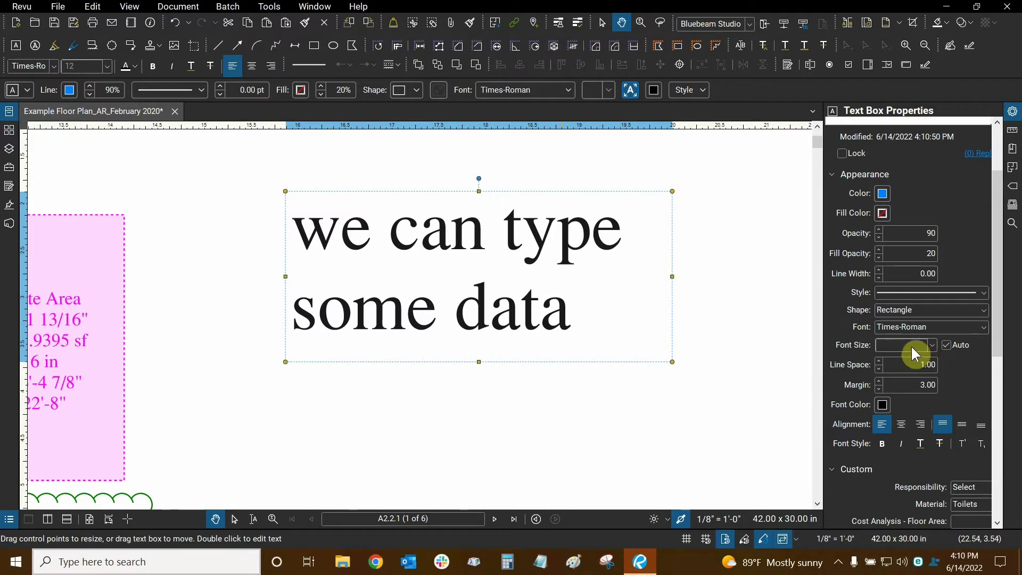
Step: Turn automatic font sizing off to check the fixed font size, and turn it back on
{"action": "left_click", "coordinate": [946, 345]}
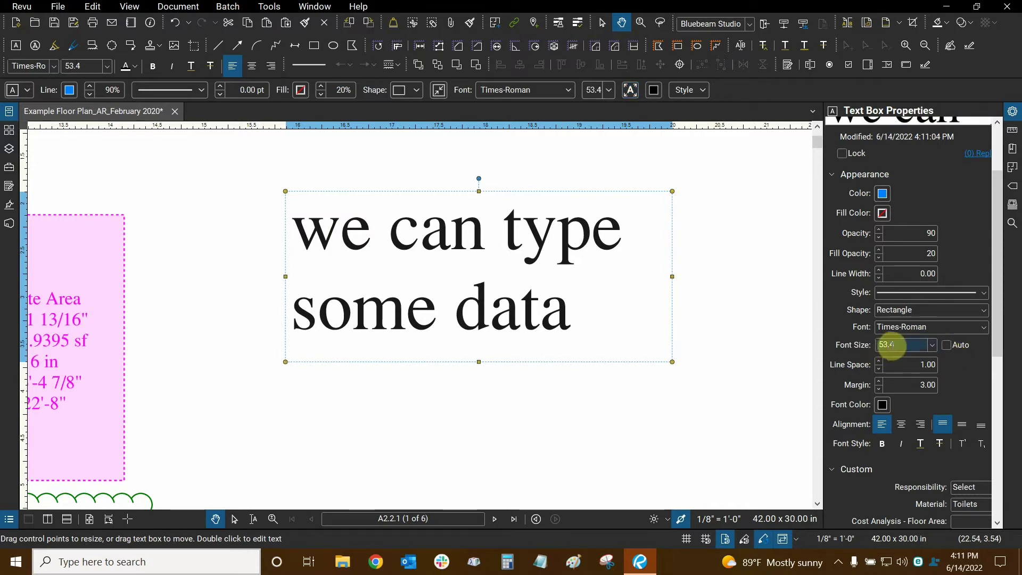
{"action": "left_click_drag", "start_coordinate": [881, 346], "coordinate": [929, 350]}
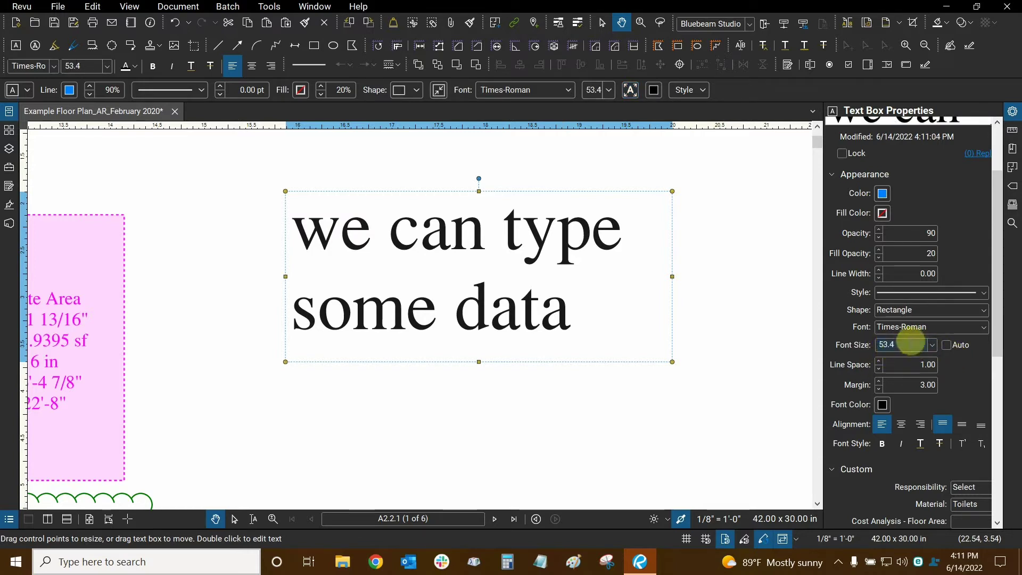
{"action": "left_click", "coordinate": [949, 347]}
Step: Stretch the text box to about 8 inches wide so its auto-sized text scales with it
{"action": "scroll", "coordinate": [728, 274], "scroll_direction": "down", "scroll_amount": 2}
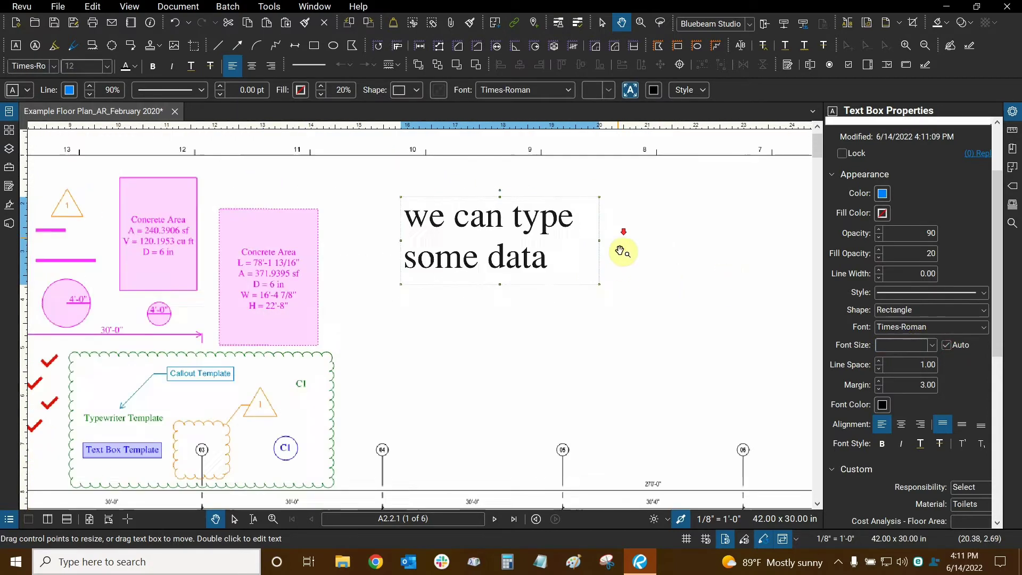
{"action": "left_click_drag", "start_coordinate": [601, 287], "coordinate": [782, 395]}
{"action": "scroll", "coordinate": [559, 258], "scroll_direction": "down", "scroll_amount": 2}
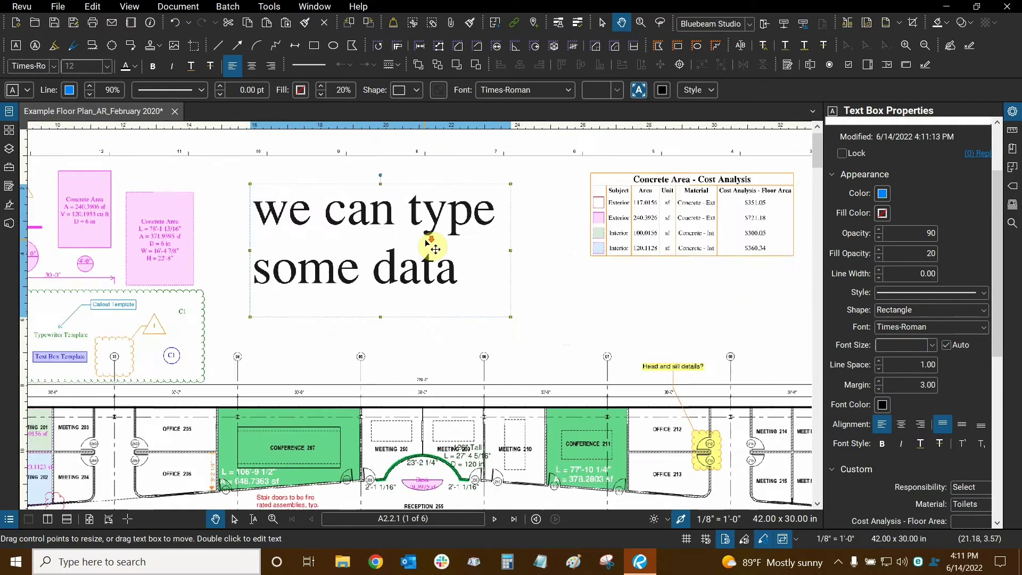
{"action": "left_click_drag", "start_coordinate": [432, 248], "coordinate": [575, 283]}
{"action": "scroll", "coordinate": [577, 272], "scroll_direction": "up", "scroll_amount": 2}
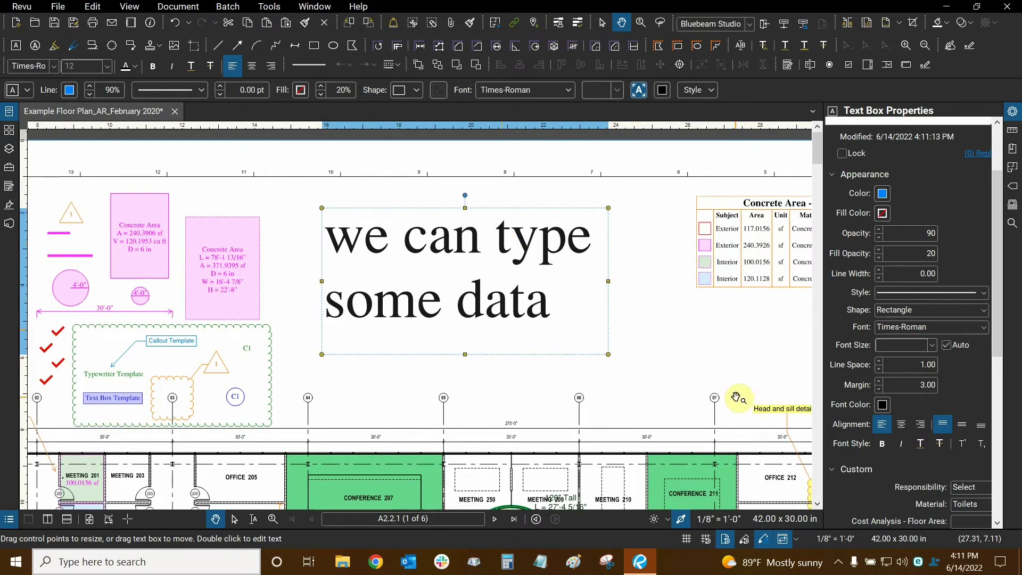
Step: Turn off automatic font sizing, set the font size to 20 and fit the box to its text
{"action": "left_click", "coordinate": [947, 344]}
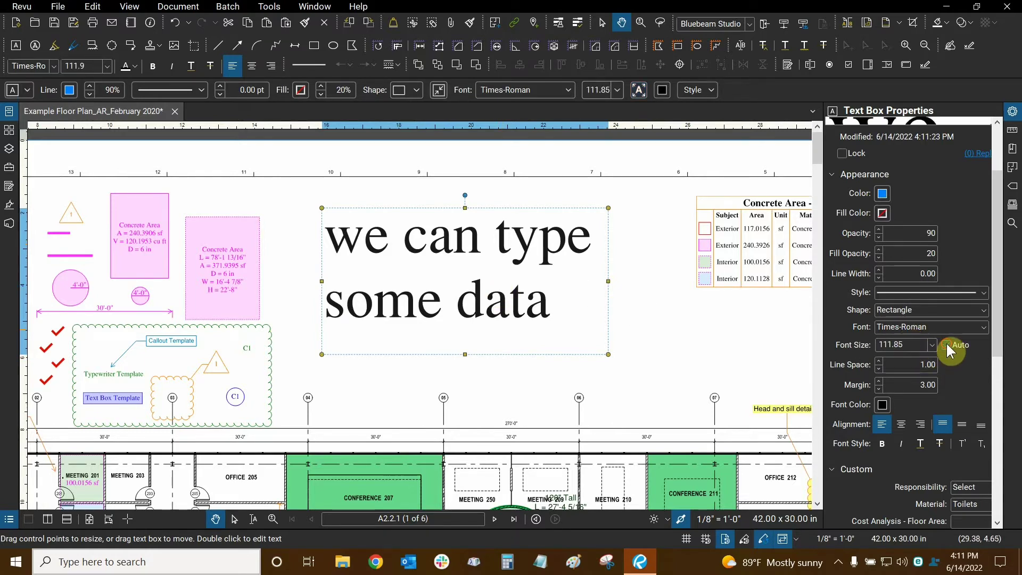
{"action": "left_click", "coordinate": [917, 347]}
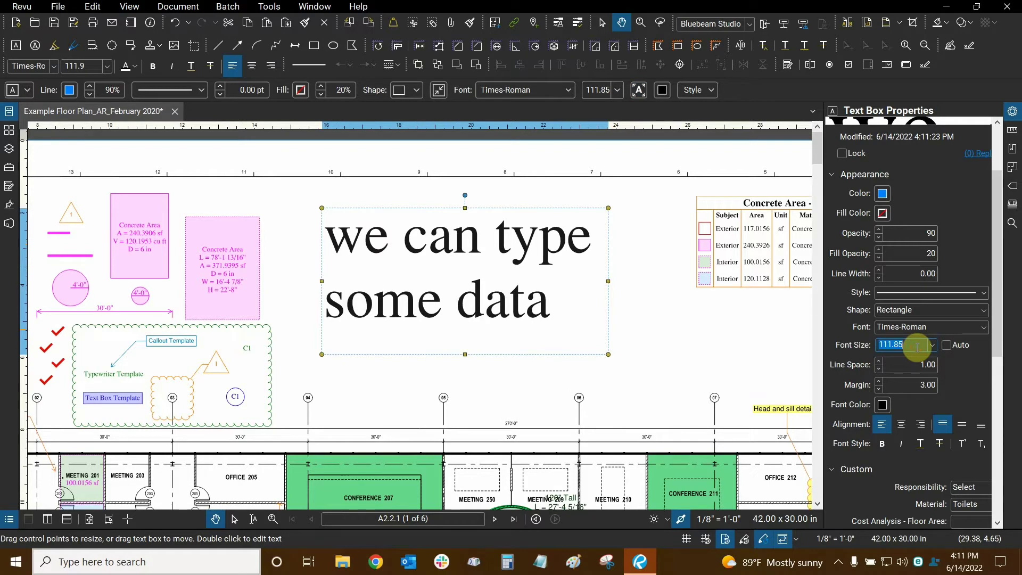
{"action": "type", "text": "20"}
{"action": "key", "text": "Return"}
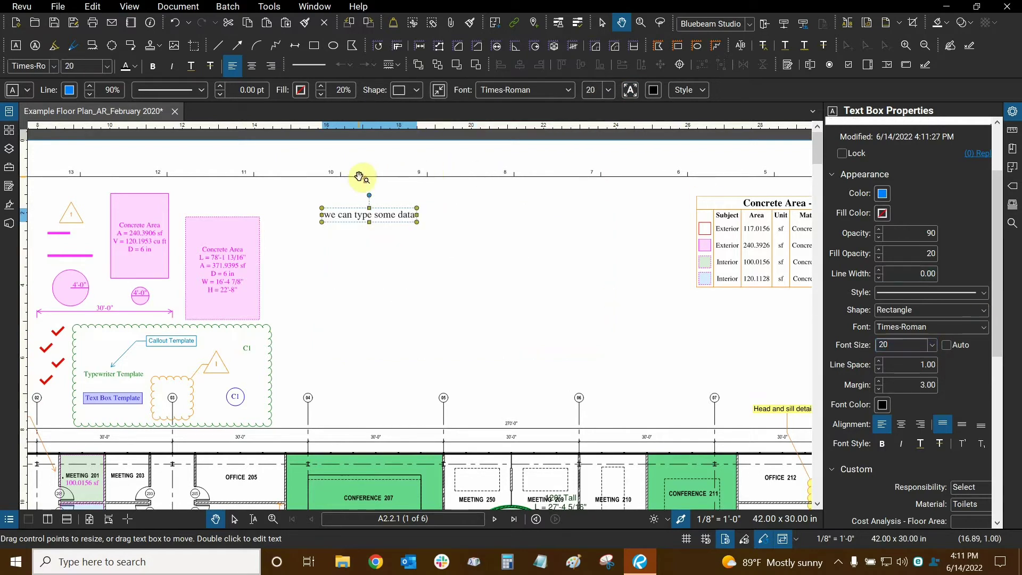
{"action": "scroll", "coordinate": [338, 233], "scroll_direction": "up", "scroll_amount": 3}
{"action": "scroll", "coordinate": [309, 230], "scroll_direction": "down", "scroll_amount": 1}
{"action": "scroll", "coordinate": [324, 245], "scroll_direction": "up", "scroll_amount": 2}
{"action": "scroll", "coordinate": [399, 238], "scroll_direction": "up", "scroll_amount": 2}
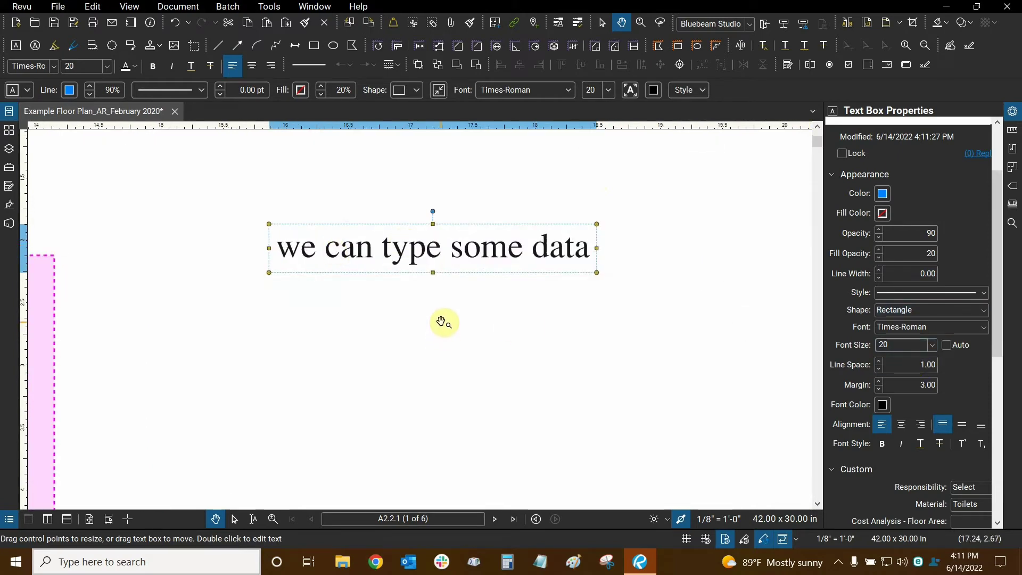
{"action": "scroll", "coordinate": [205, 167], "scroll_direction": "down", "scroll_amount": 2}
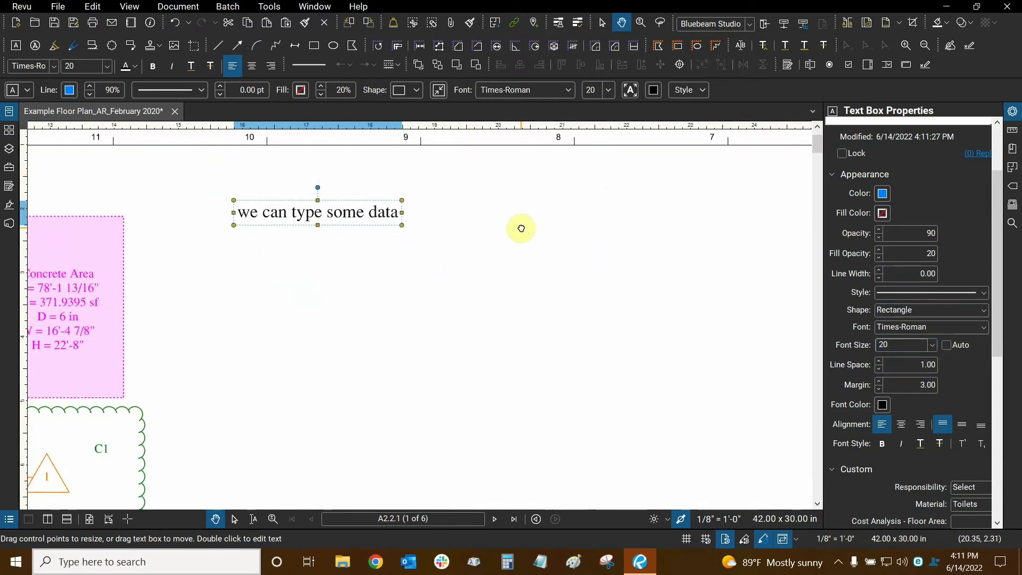
{"action": "scroll", "coordinate": [452, 207], "scroll_direction": "down", "scroll_amount": 5}
{"action": "left_click", "coordinate": [426, 201]}
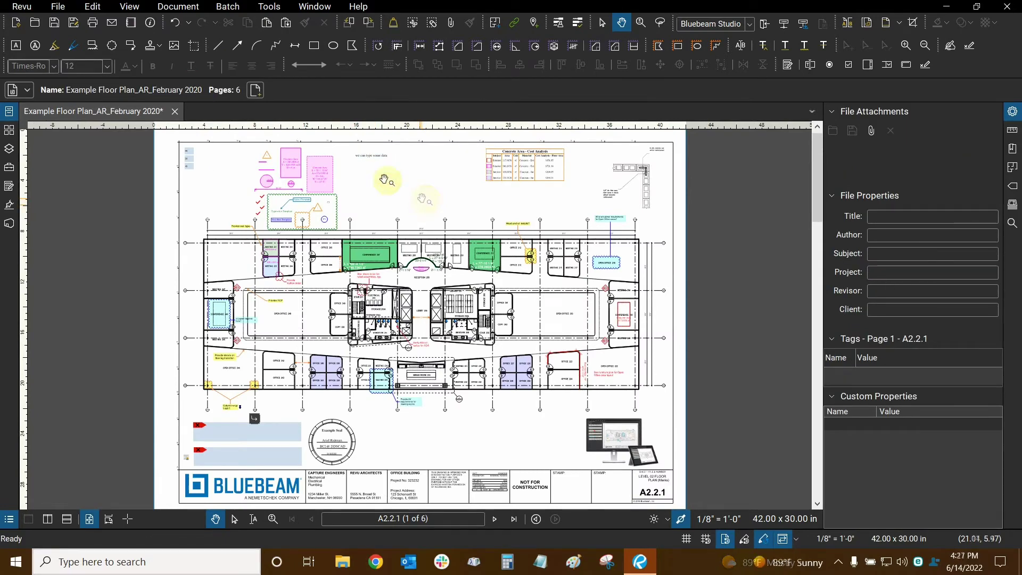
Step: Select the text box reading "we can type some data" and set its line style to Cloud
{"action": "scroll", "coordinate": [383, 189], "scroll_direction": "up", "scroll_amount": 2}
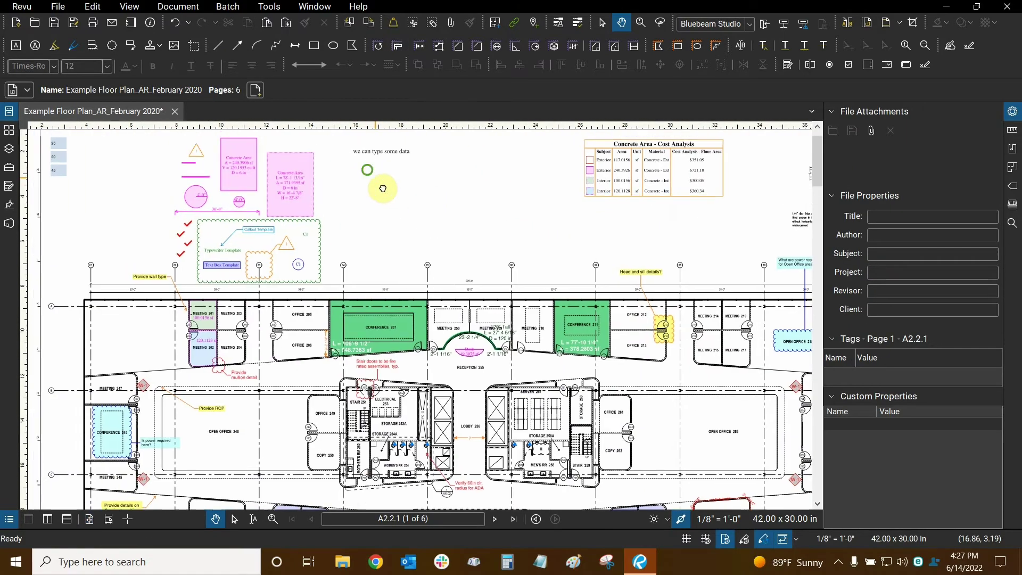
{"action": "scroll", "coordinate": [382, 189], "scroll_direction": "up", "scroll_amount": 3}
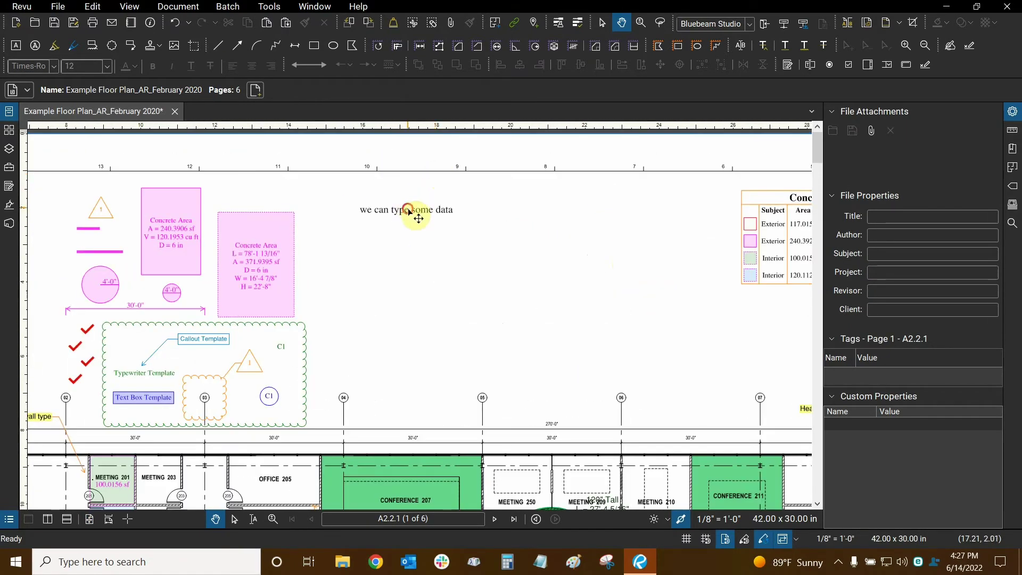
{"action": "left_click", "coordinate": [409, 210]}
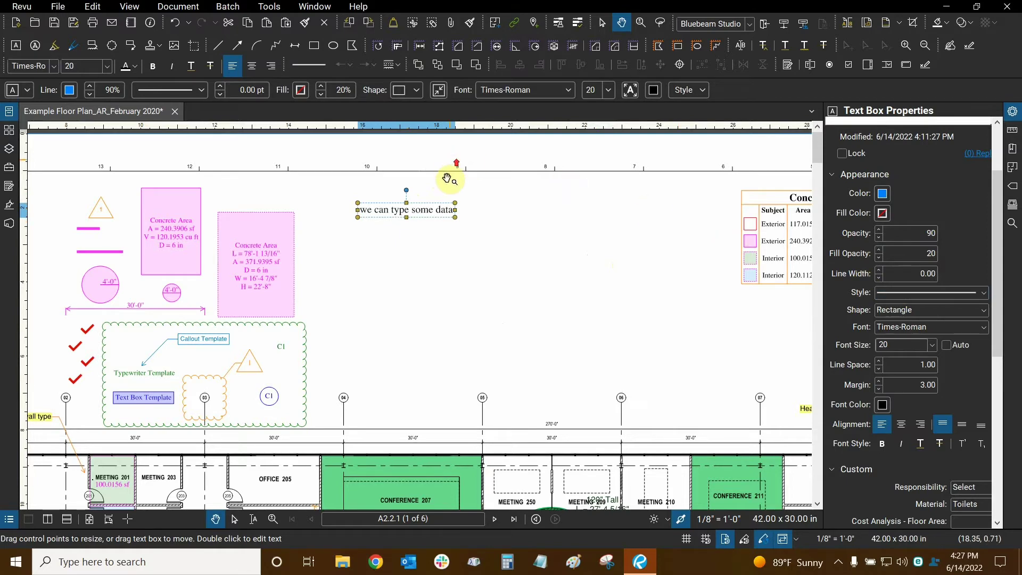
{"action": "scroll", "coordinate": [447, 176], "scroll_direction": "up", "scroll_amount": 3}
{"action": "left_click", "coordinate": [892, 293]}
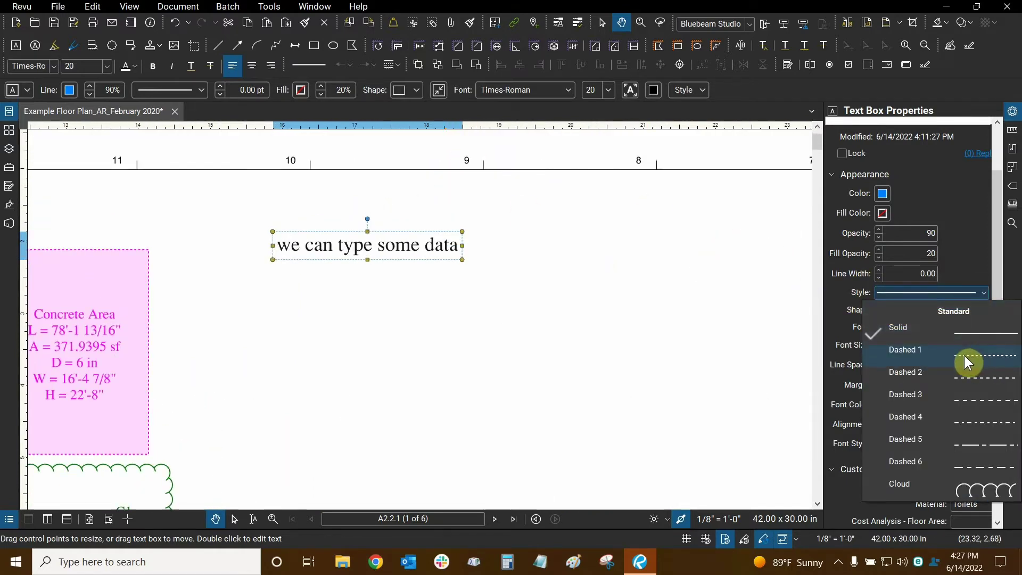
{"action": "left_click", "coordinate": [975, 486]}
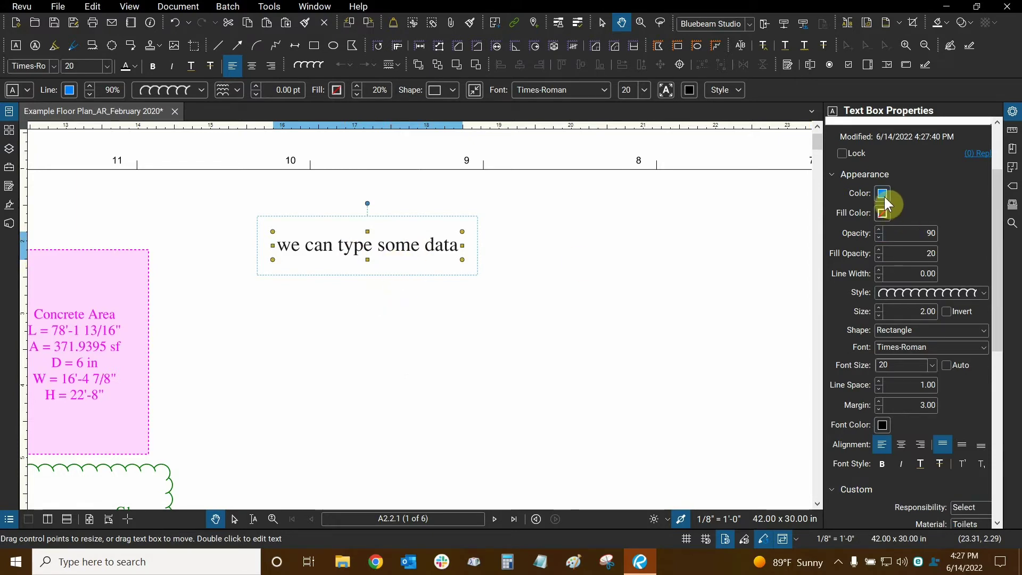
Step: Increase the line width of the text box's cloud border to 1.00
{"action": "left_click", "coordinate": [878, 270]}
{"action": "left_click", "coordinate": [879, 270]}
{"action": "left_click", "coordinate": [879, 270]}
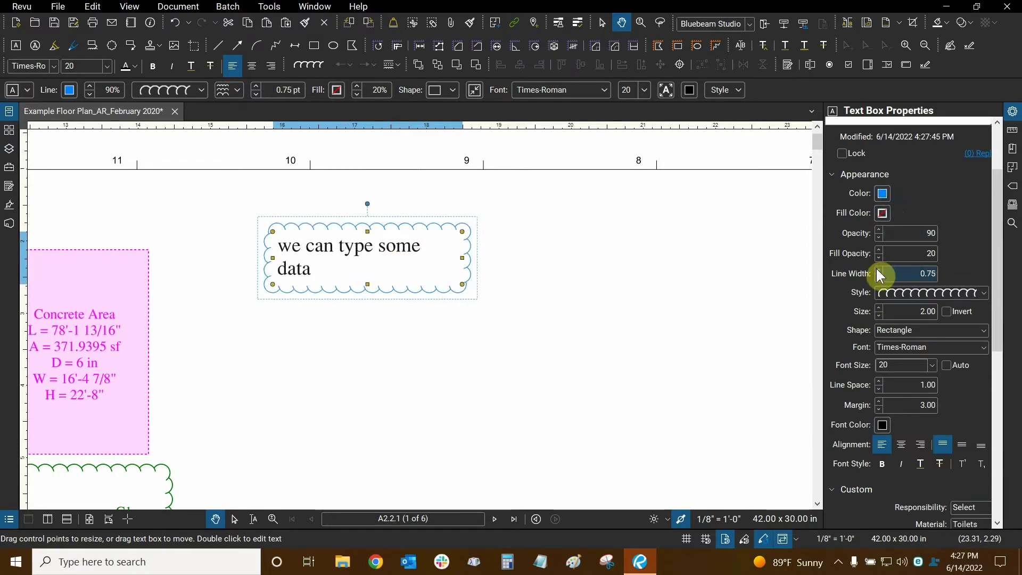
{"action": "left_click", "coordinate": [879, 269]}
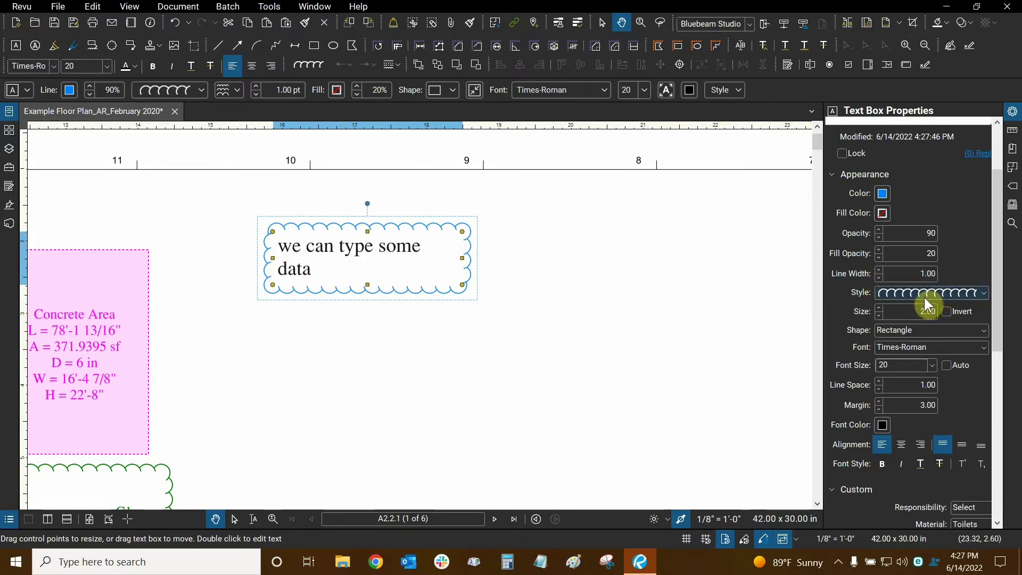
Step: Try larger cloud arcs up to size 3.00 on the text box border and return the size to 2.00
{"action": "left_click", "coordinate": [880, 308]}
{"action": "left_click", "coordinate": [880, 308]}
{"action": "left_click", "coordinate": [879, 307]}
{"action": "left_click", "coordinate": [880, 308]}
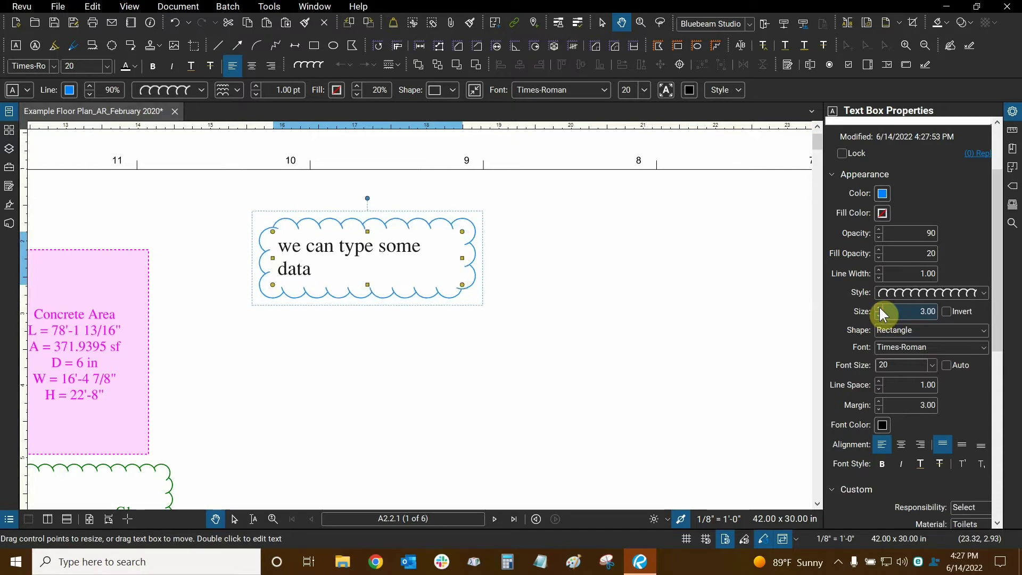
{"action": "left_click", "coordinate": [877, 315]}
{"action": "left_click", "coordinate": [877, 315]}
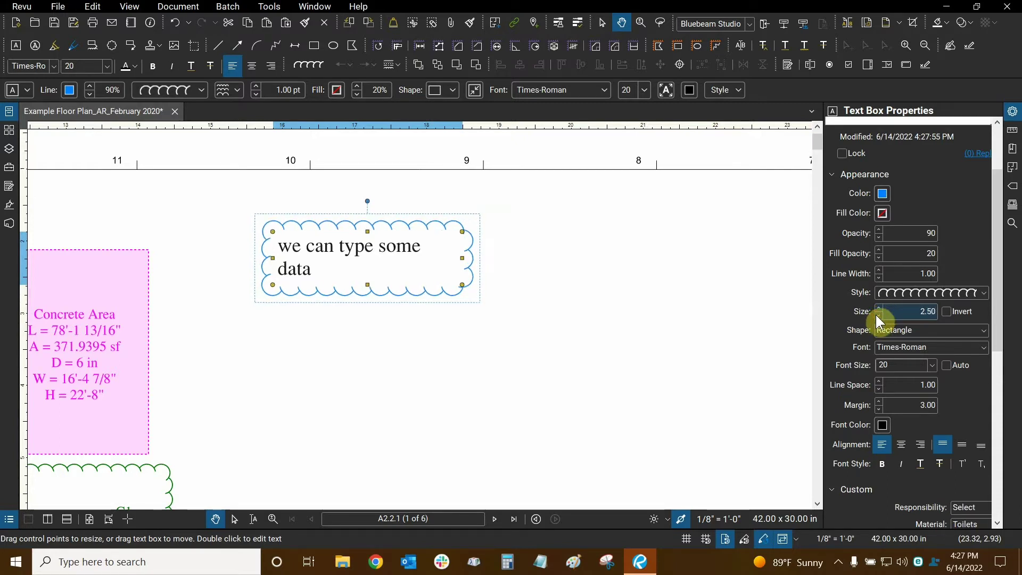
{"action": "left_click", "coordinate": [876, 315]}
{"action": "left_click", "coordinate": [876, 314]}
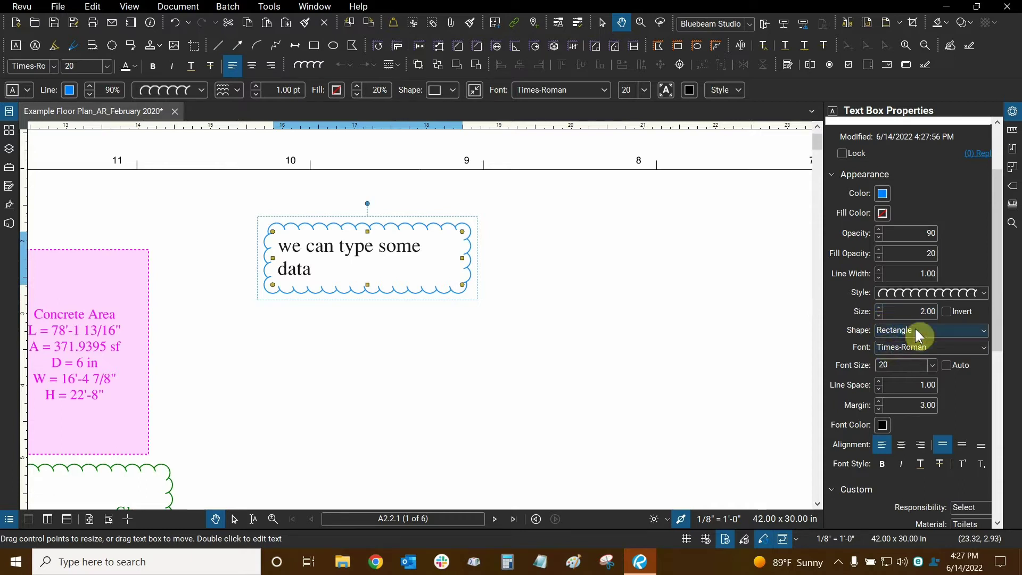
Step: Try the Circle shape on the clouded text box and change the shape to Triangle
{"action": "left_click", "coordinate": [893, 333]}
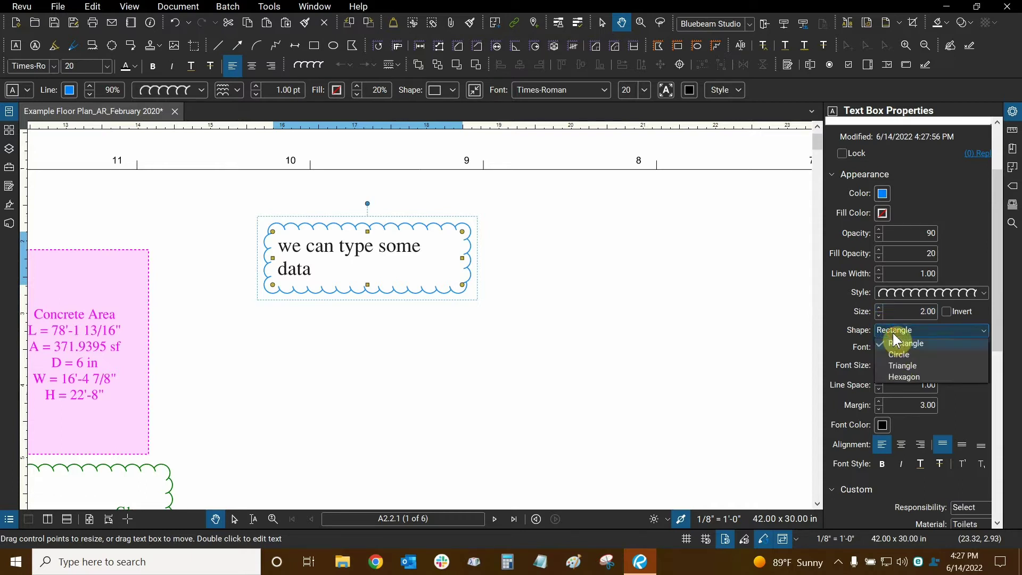
{"action": "left_click", "coordinate": [898, 355]}
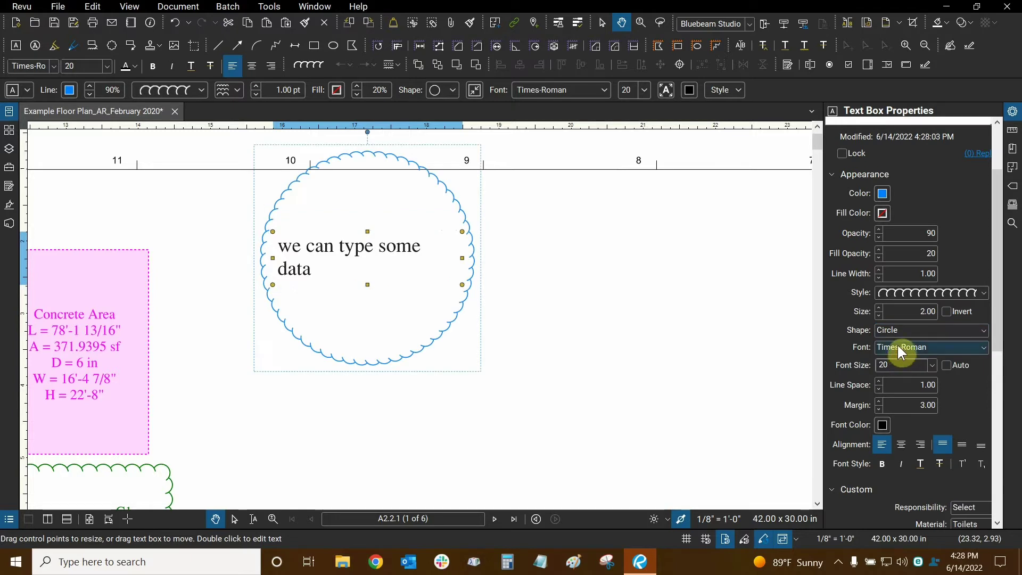
{"action": "left_click", "coordinate": [904, 333]}
{"action": "left_click", "coordinate": [895, 365]}
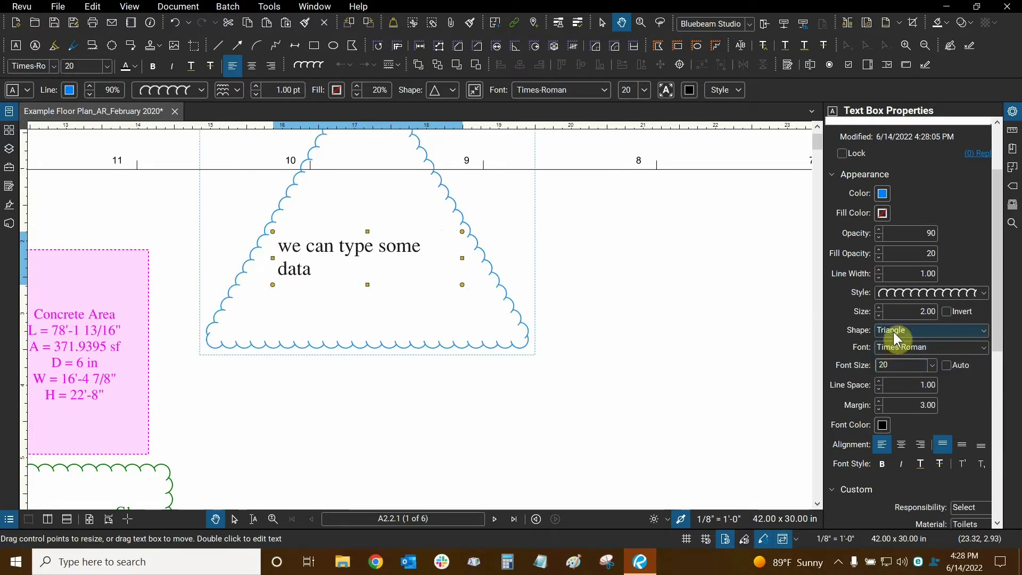
Step: Change the shape of the clouded text box "we can type some data" to Hexagon
{"action": "left_click", "coordinate": [894, 332]}
{"action": "left_click", "coordinate": [905, 377]}
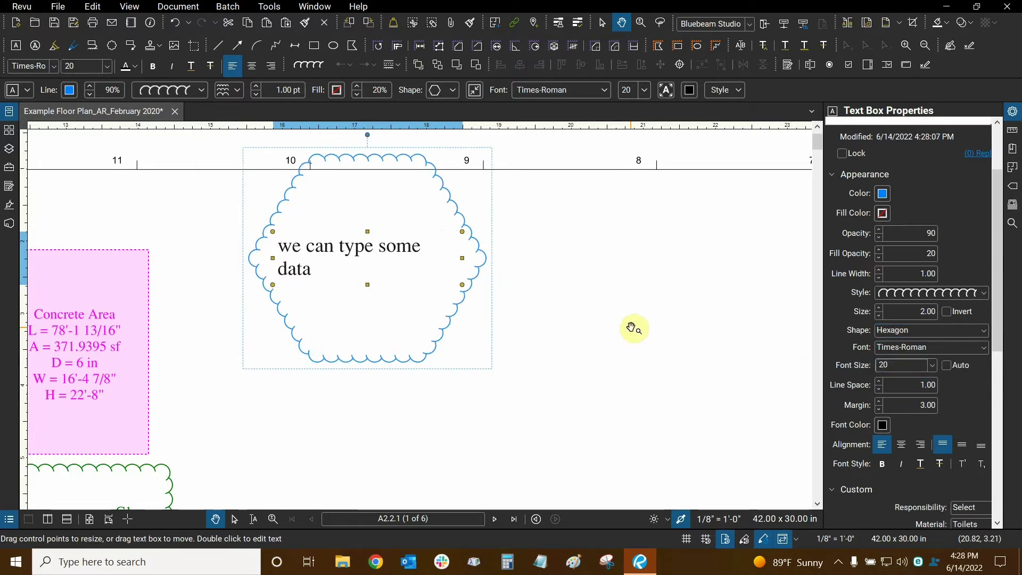
{"action": "left_click", "coordinate": [892, 330]}
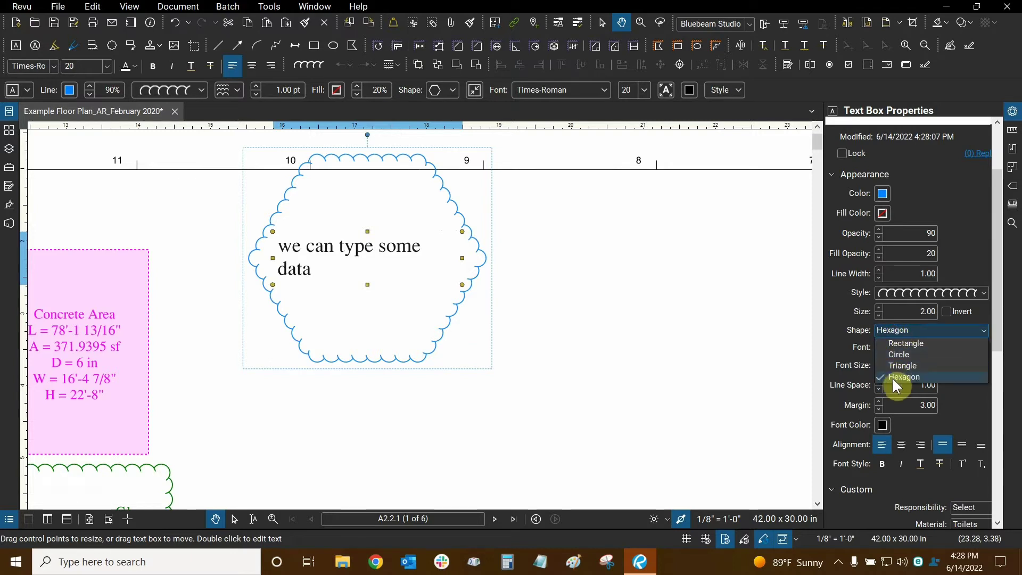
{"action": "left_click", "coordinate": [829, 322]}
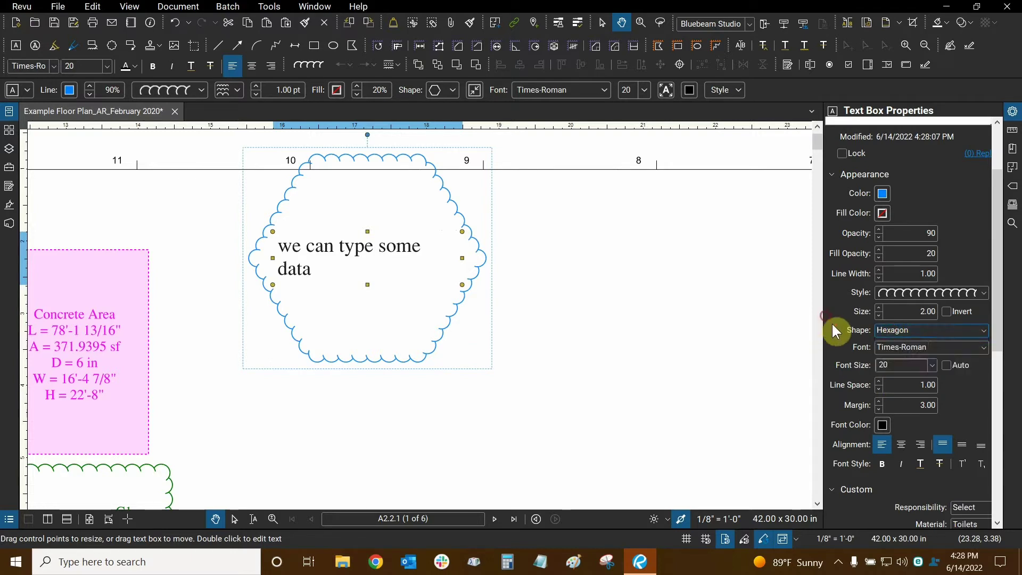
Step: Change the text box font to Arial and look through the available font sizes
{"action": "left_click", "coordinate": [896, 350]}
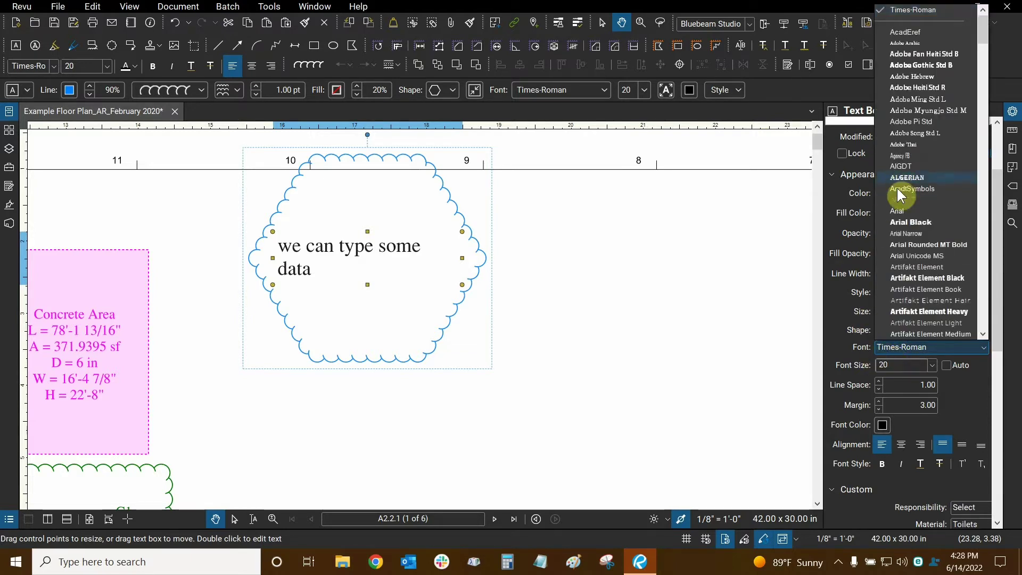
{"action": "left_click", "coordinate": [897, 211]}
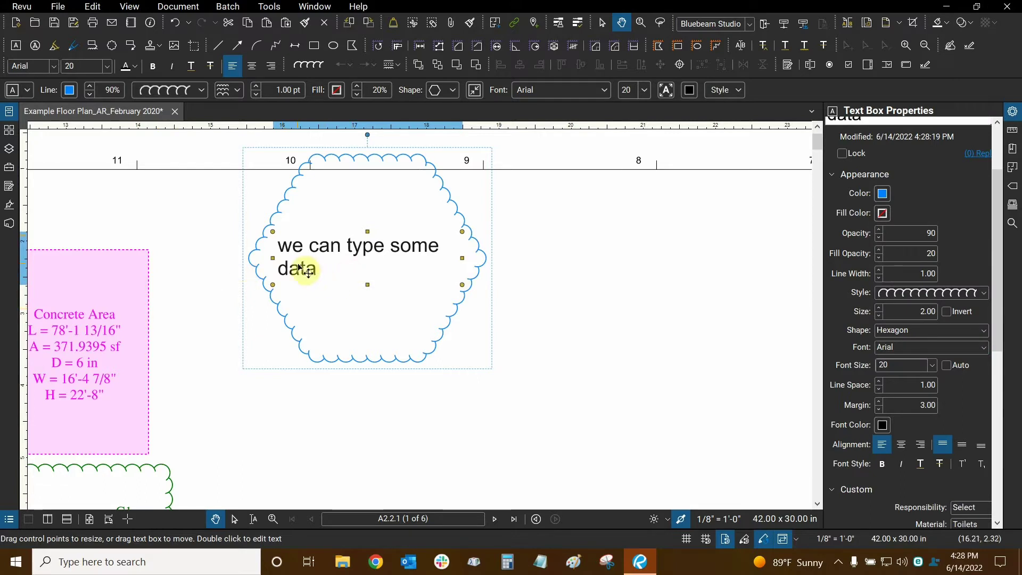
{"action": "double_click", "coordinate": [908, 365]}
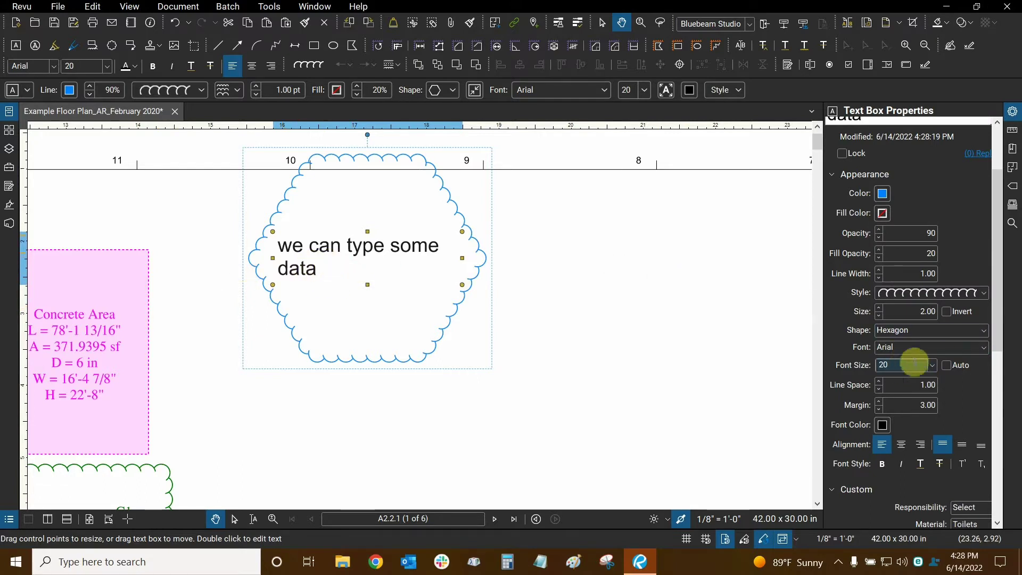
{"action": "left_click", "coordinate": [931, 365]}
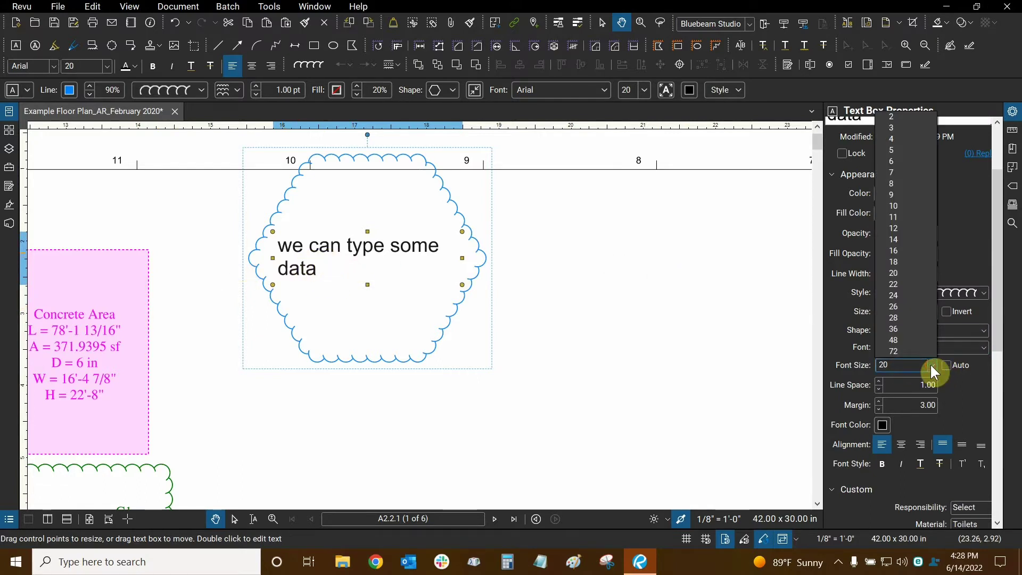
{"action": "left_click", "coordinate": [932, 365]}
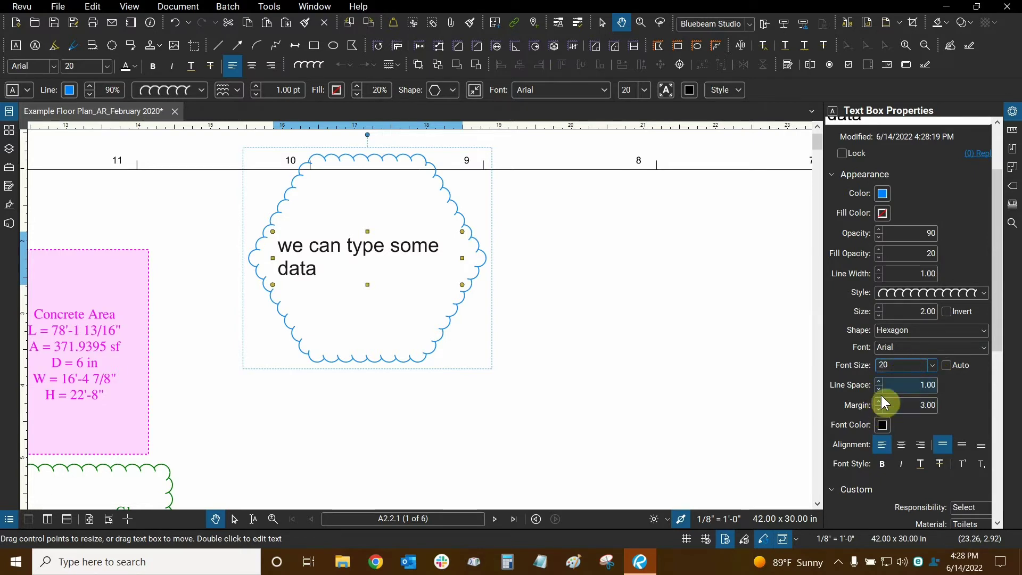
Step: Try the bold and italic font styles on the text box and turn them back off
{"action": "scroll", "coordinate": [979, 333], "scroll_direction": "down", "scroll_amount": 3}
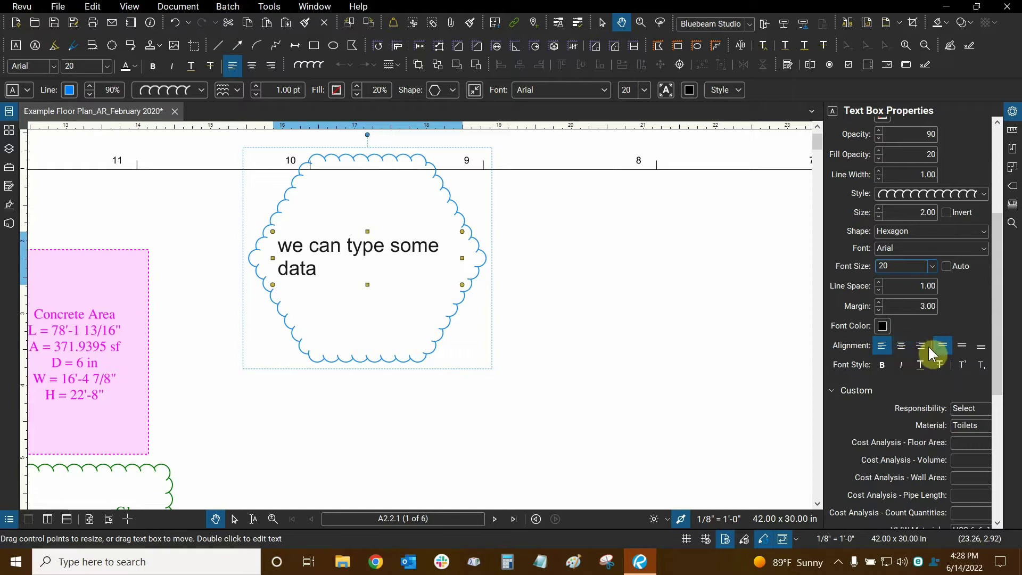
{"action": "left_click", "coordinate": [882, 369]}
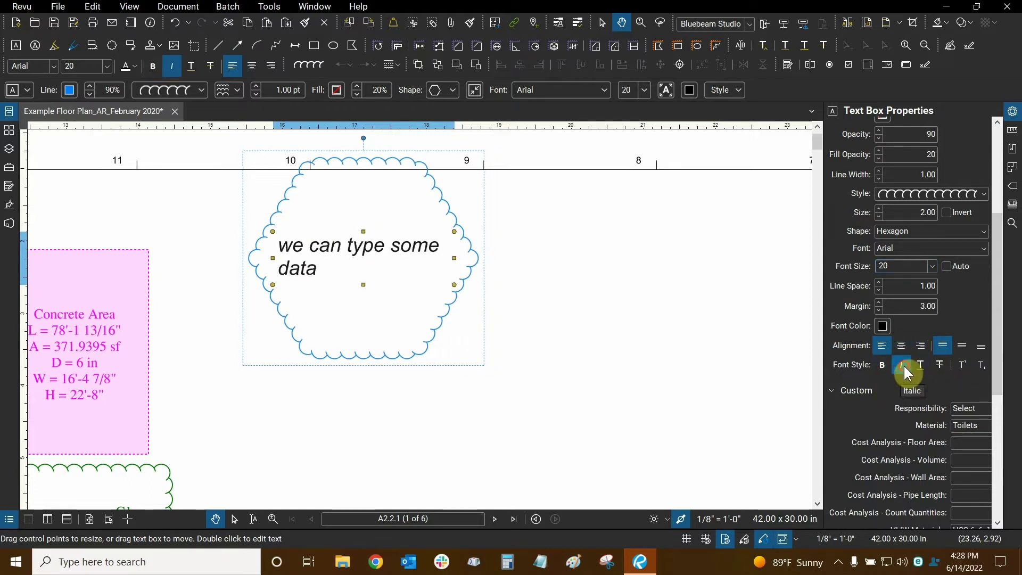
{"action": "left_click", "coordinate": [902, 365]}
Step: Bring up the text box's layout properties and move the box to about X 15.48, Y 3.07 inches
{"action": "left_click_drag", "start_coordinate": [1003, 250], "coordinate": [984, 330]}
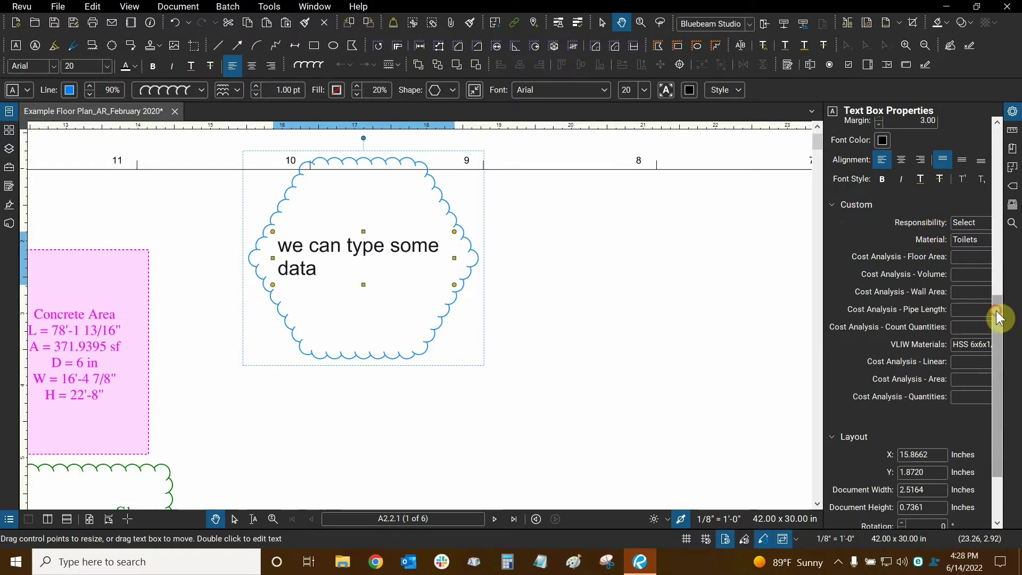
{"action": "scroll", "coordinate": [998, 318], "scroll_direction": "down", "scroll_amount": 3}
{"action": "double_click", "coordinate": [915, 363]}
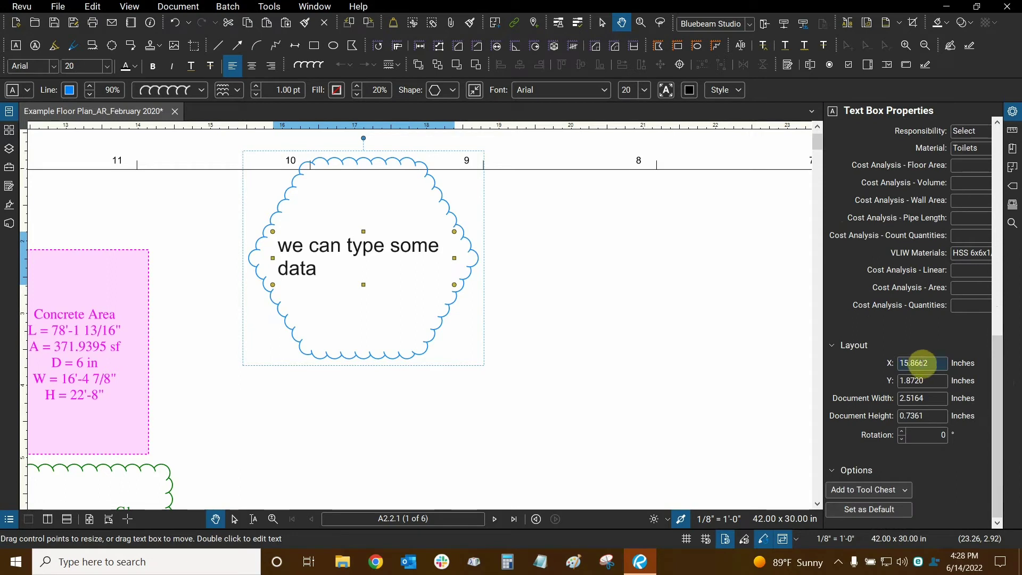
{"action": "left_click", "coordinate": [913, 400]}
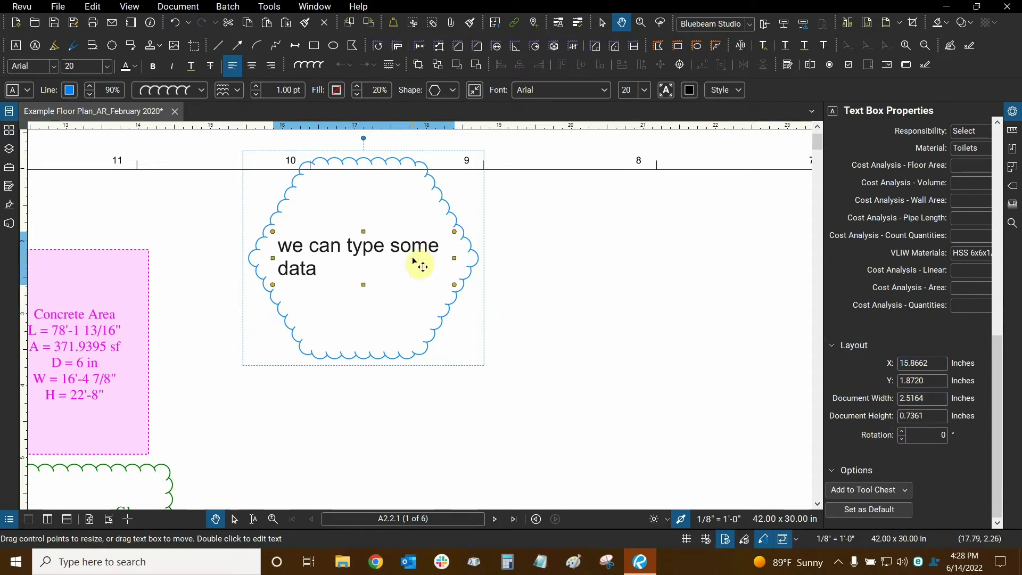
{"action": "left_click_drag", "start_coordinate": [421, 265], "coordinate": [364, 344]}
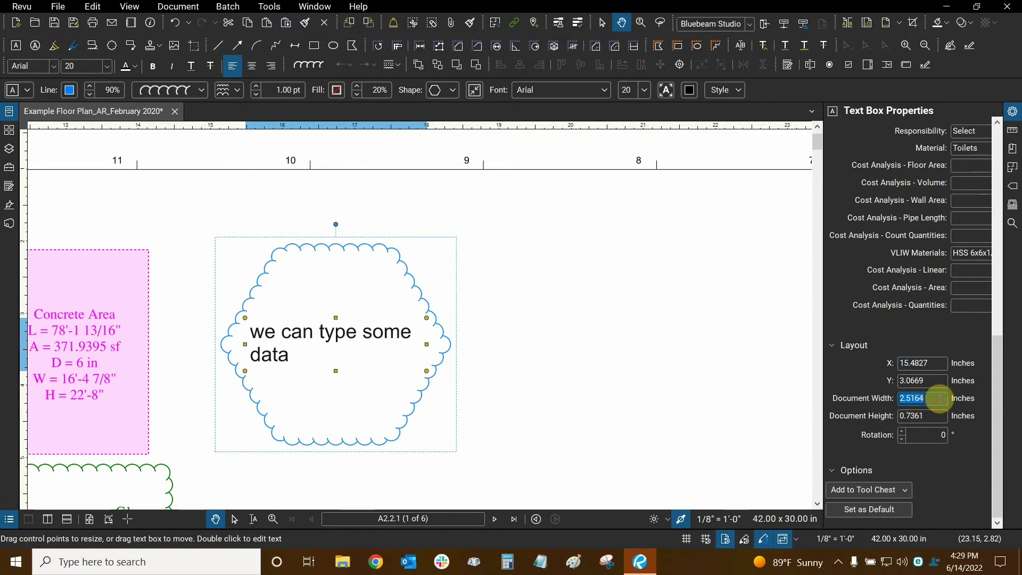
Step: Set the text box's document width to 3 inches and its document height to 1 inch
{"action": "type", "text": "3"}
{"action": "key", "text": "Return"}
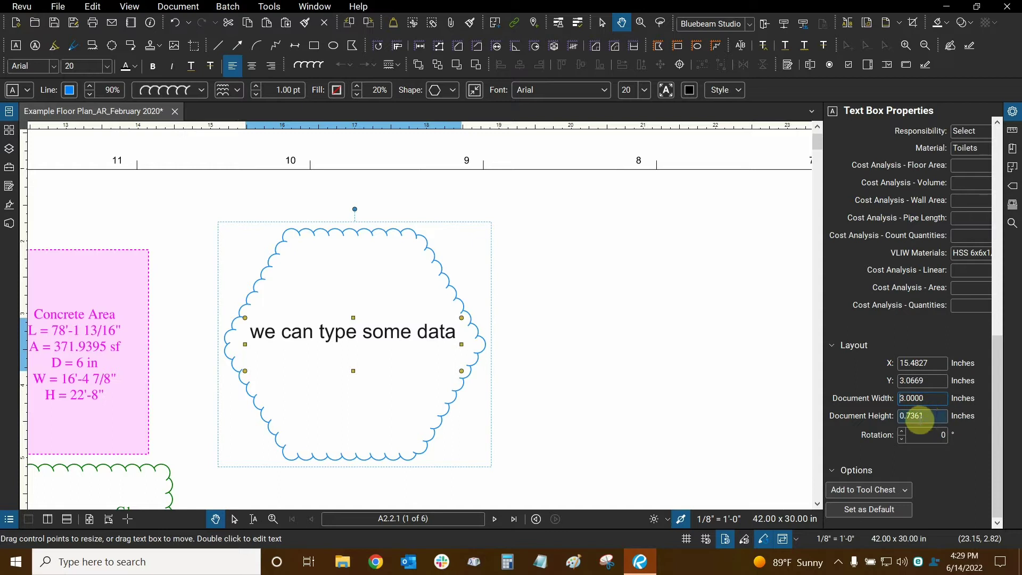
{"action": "double_click", "coordinate": [932, 418]}
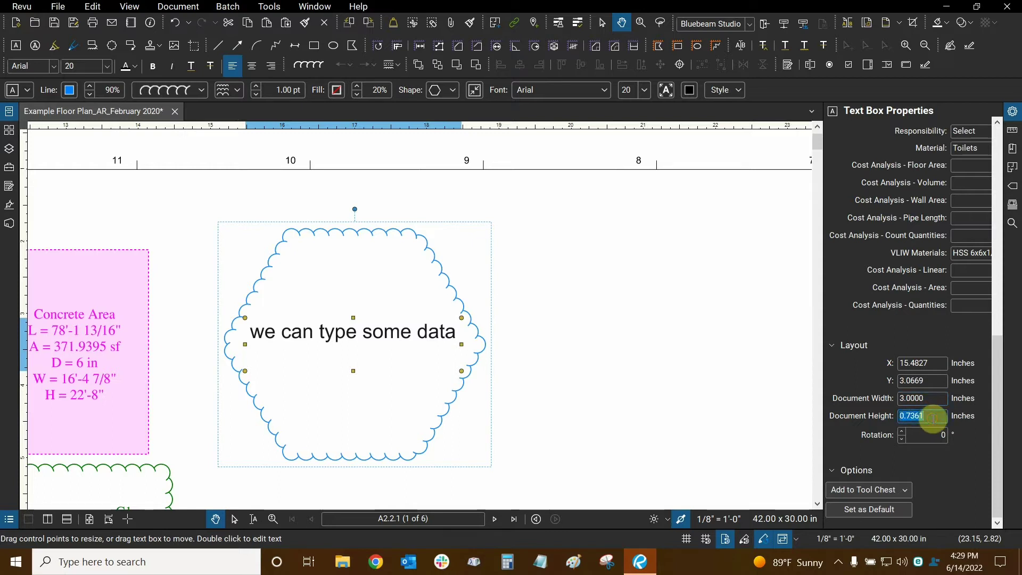
{"action": "type", "text": "1"}
{"action": "key", "text": "Return"}
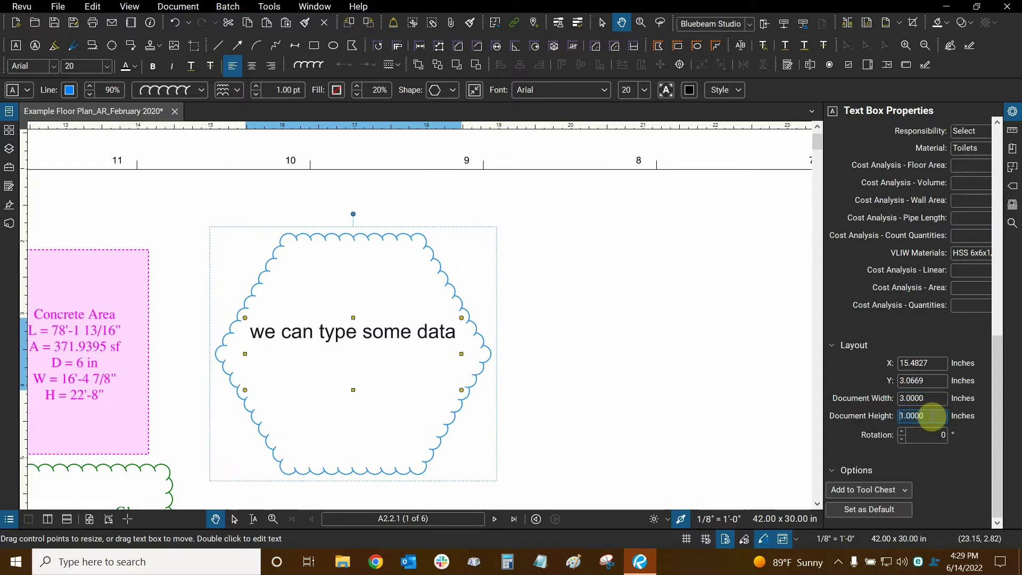
Step: Add a text box reading "these settings are optimal" beside the clouded hexagon and move it to about X 19.32, Y 2.27 inches
{"action": "left_click_drag", "start_coordinate": [621, 266], "coordinate": [678, 197]}
{"action": "scroll", "coordinate": [421, 263], "scroll_direction": "down", "scroll_amount": 2}
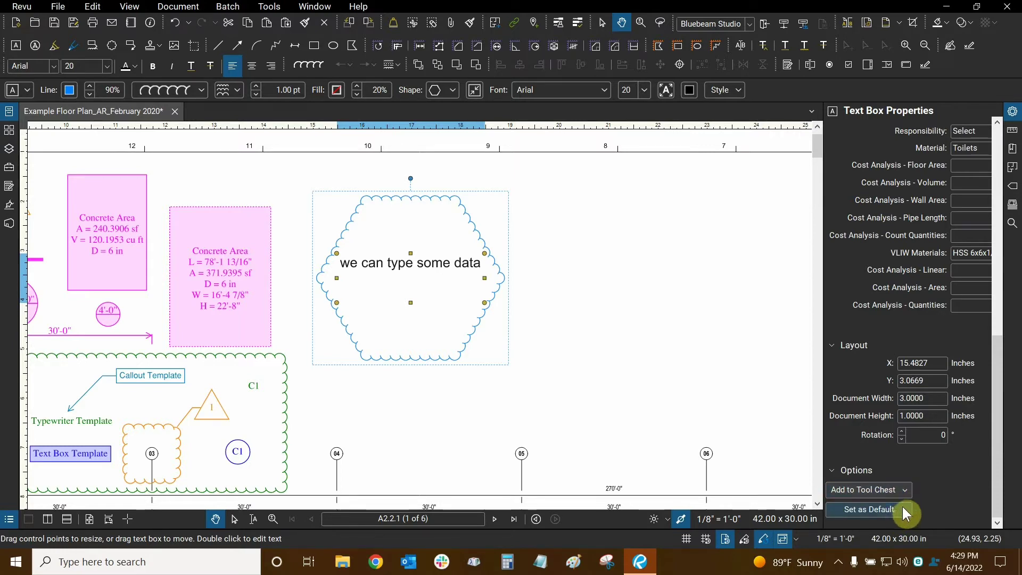
{"action": "left_click_drag", "start_coordinate": [1000, 416], "coordinate": [1008, 263]}
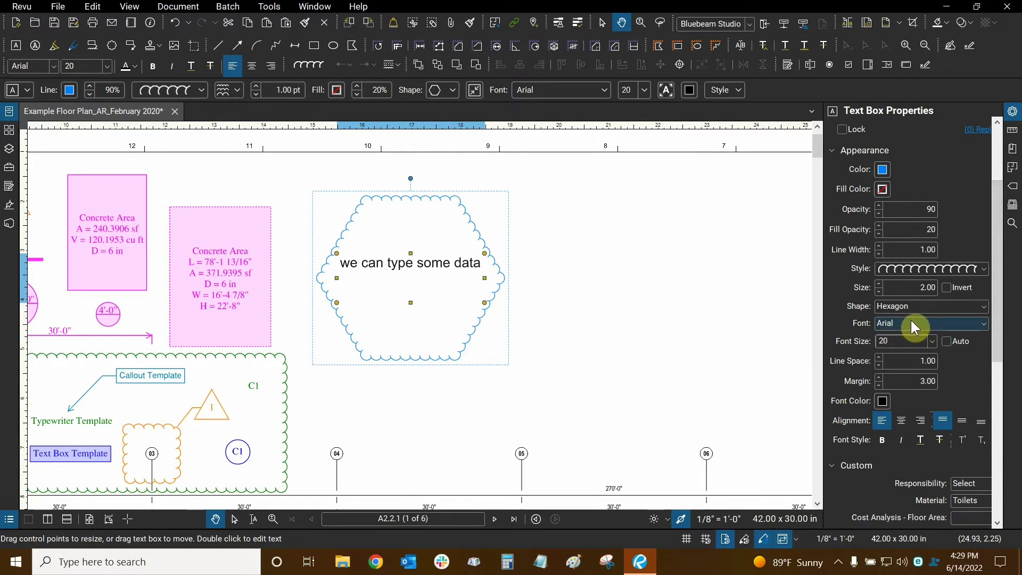
{"action": "left_click_drag", "start_coordinate": [1003, 274], "coordinate": [978, 447]}
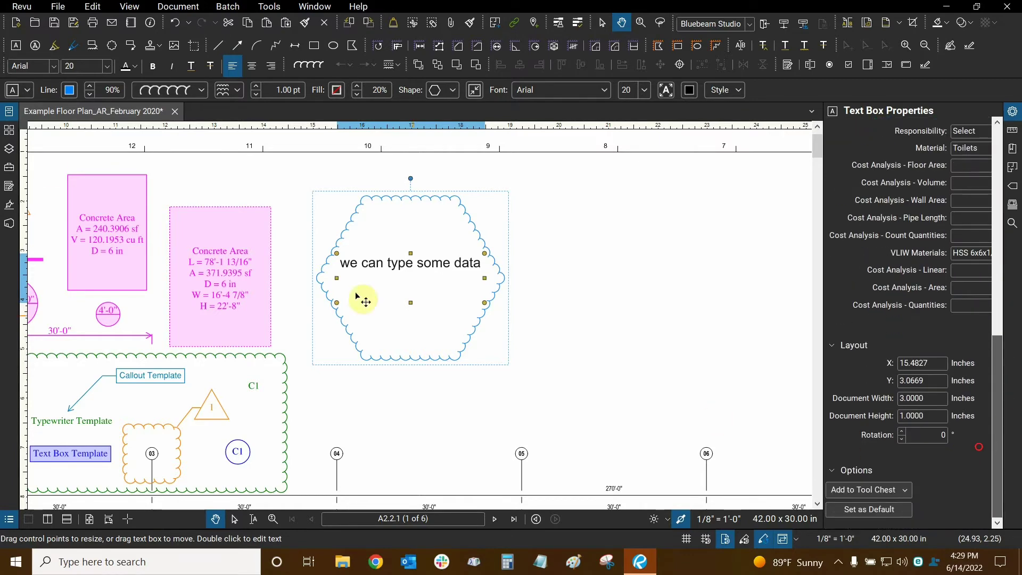
{"action": "left_click", "coordinate": [18, 49]}
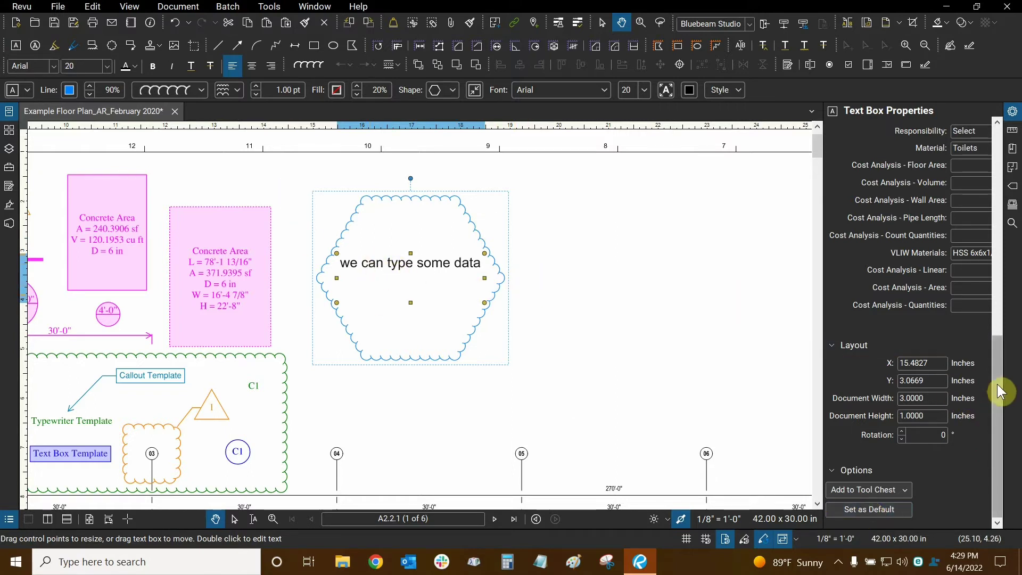
{"action": "left_click", "coordinate": [16, 46]}
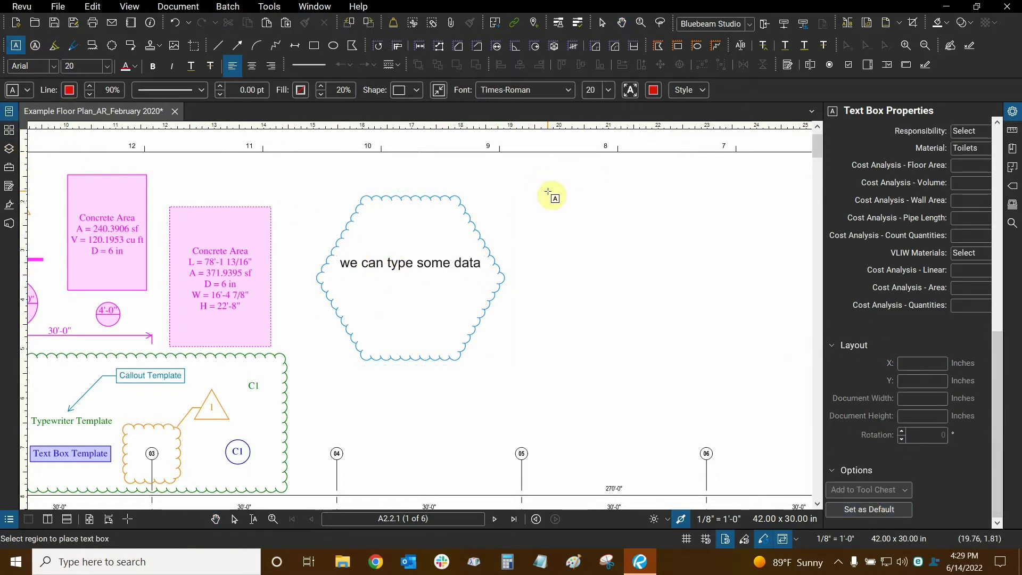
{"action": "left_click_drag", "start_coordinate": [536, 183], "coordinate": [697, 305]}
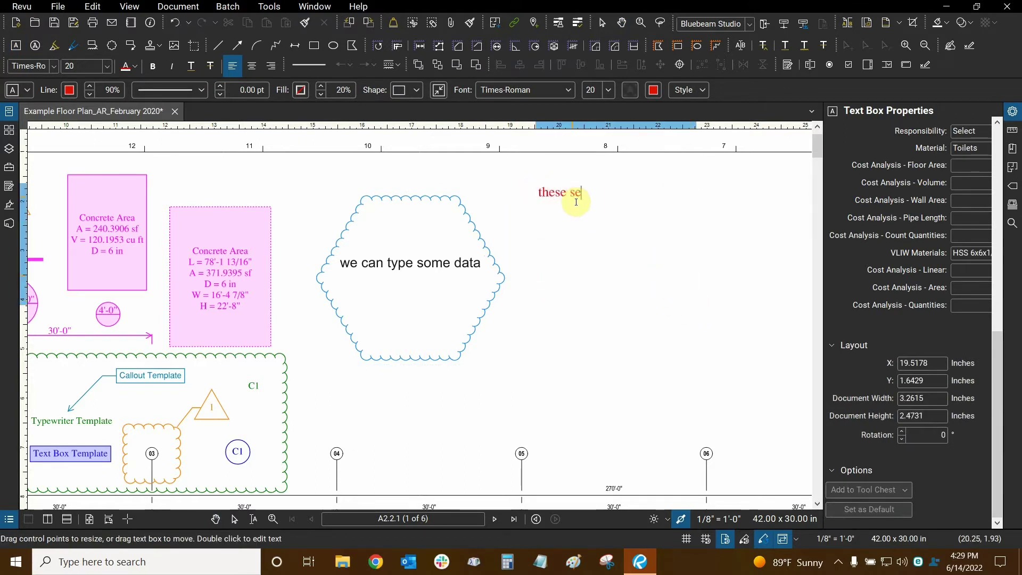
{"action": "type", "text": "these settings are optimal"}
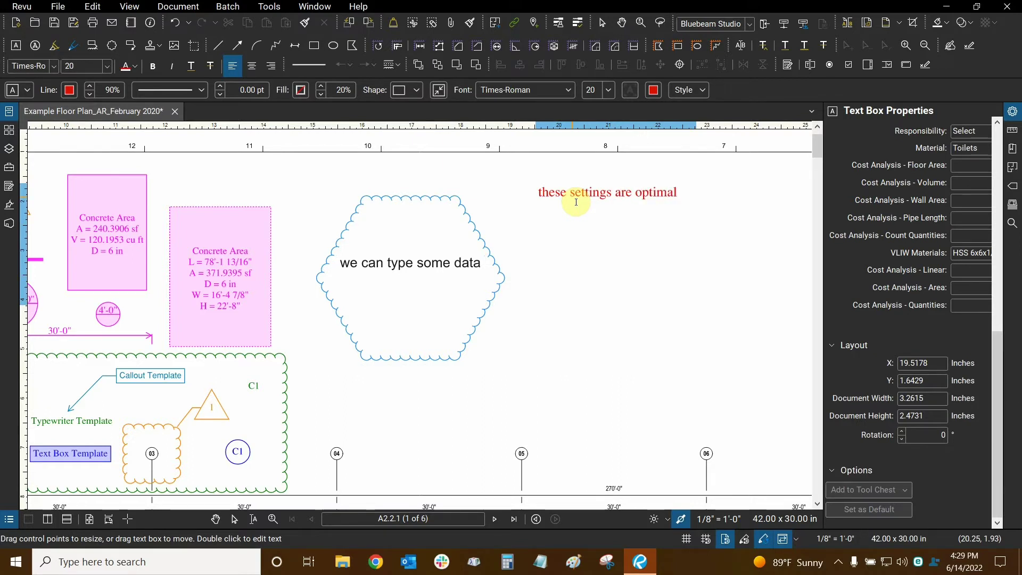
{"action": "key", "text": "Escape"}
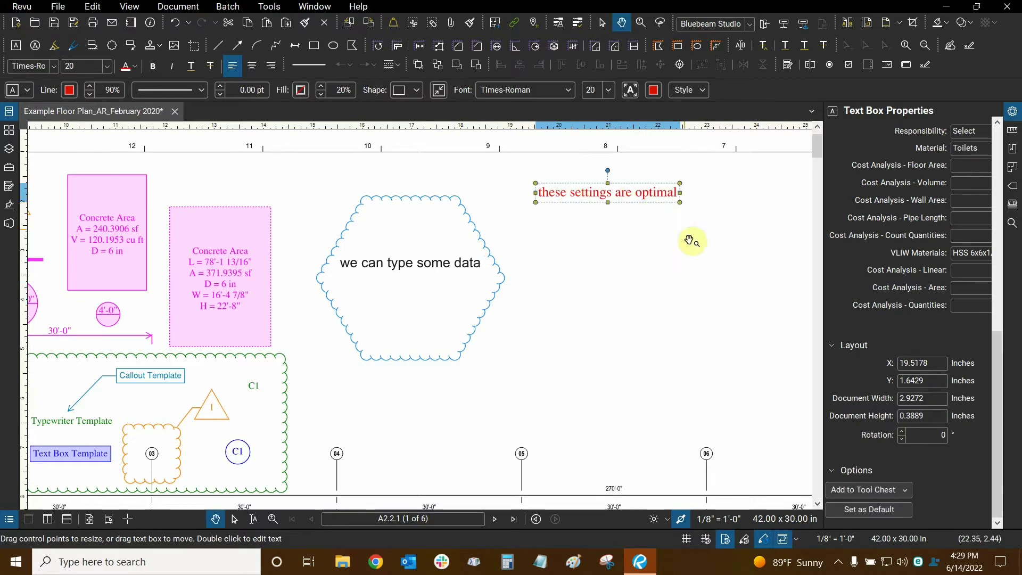
{"action": "left_click_drag", "start_coordinate": [639, 202], "coordinate": [633, 233]}
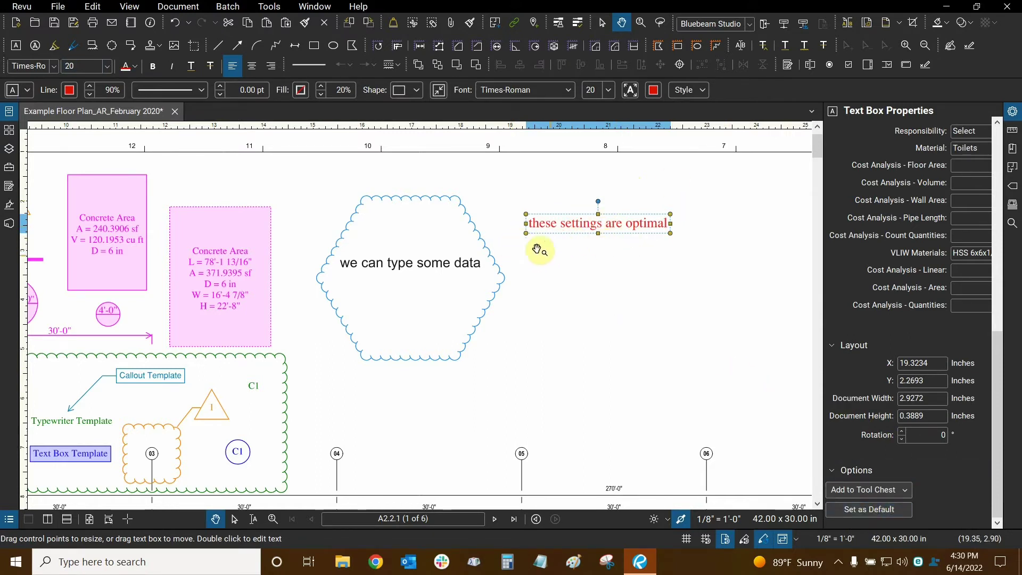
Step: Set the properties of the clouded hexagon text box "we can type some data" as the text box default
{"action": "left_click", "coordinate": [391, 277]}
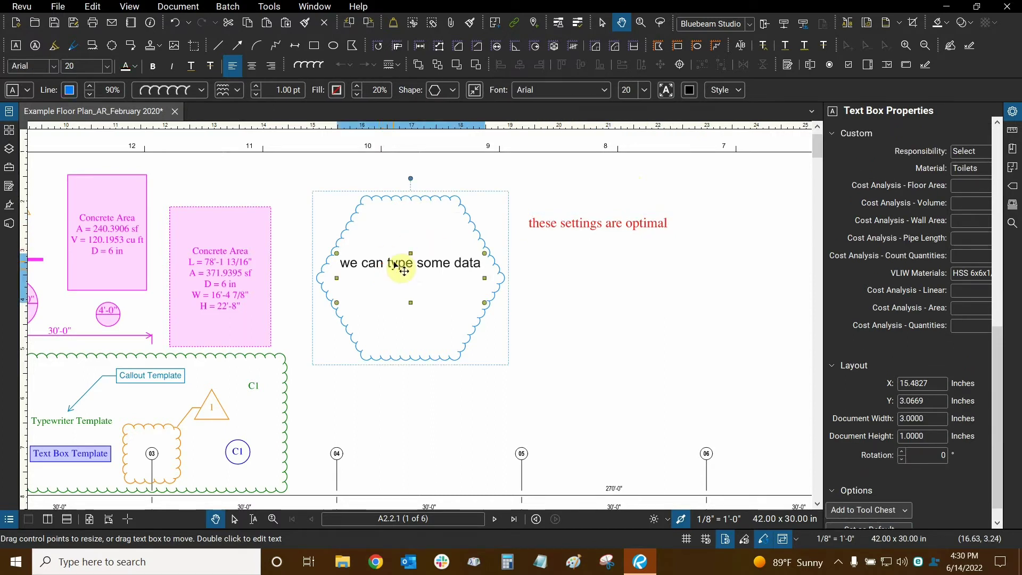
{"action": "left_click", "coordinate": [997, 523]}
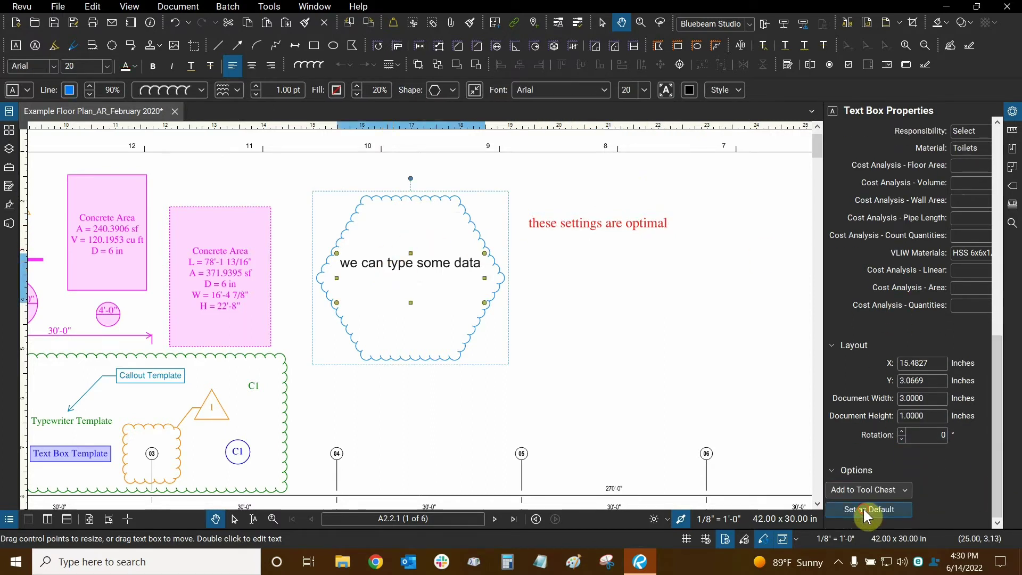
Step: Add a text box reading "is quite similar" below the red text and move it to about X 19.89, Y 4.71 inches
{"action": "left_click", "coordinate": [16, 45]}
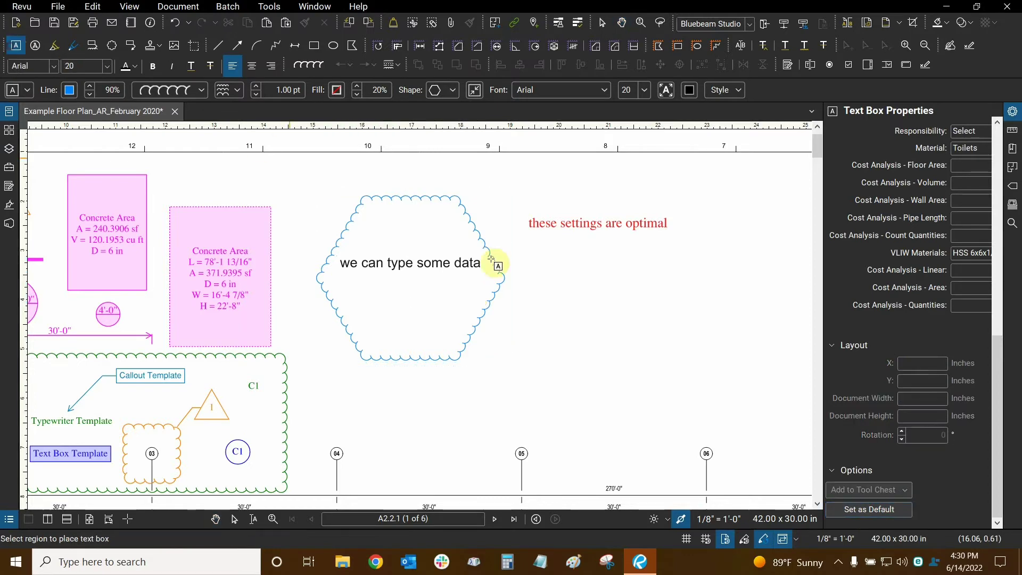
{"action": "left_click_drag", "start_coordinate": [633, 337], "coordinate": [437, 300]}
{"action": "left_click_drag", "start_coordinate": [376, 250], "coordinate": [560, 348]}
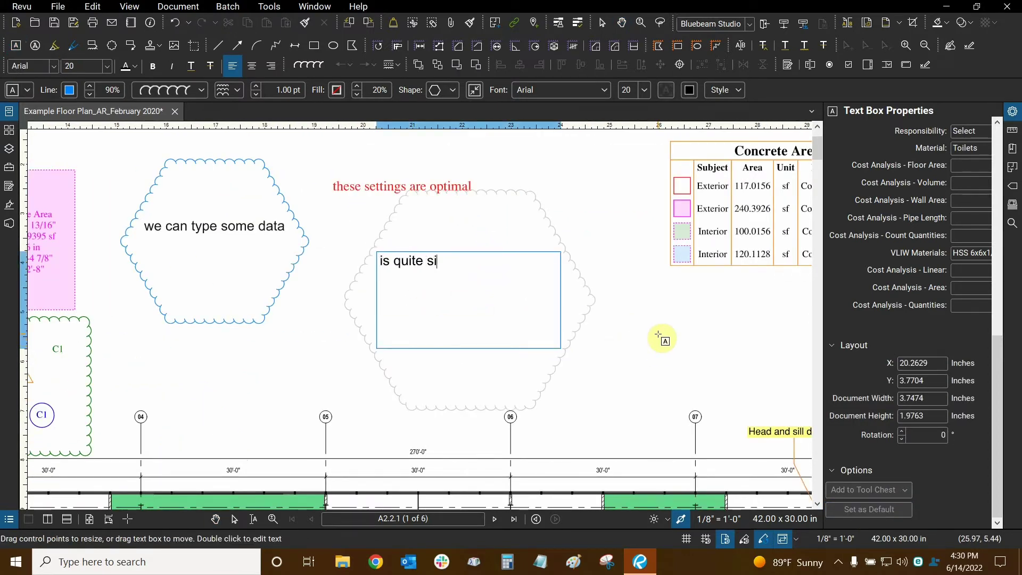
{"action": "type", "text": "is quite similar"}
{"action": "key", "text": "Escape"}
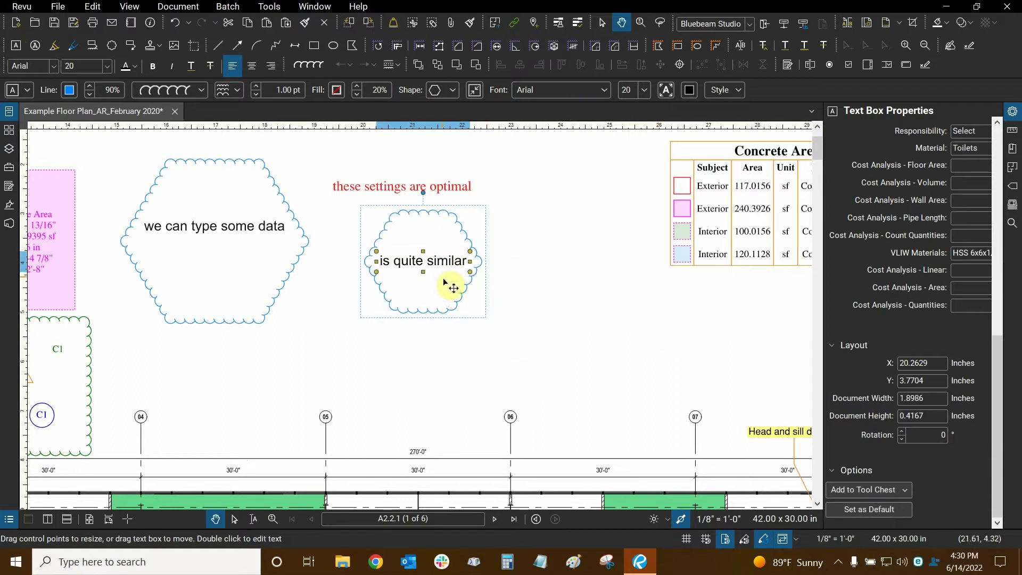
{"action": "left_click_drag", "start_coordinate": [440, 264], "coordinate": [422, 307]}
{"action": "key", "text": "shift+v"}
Step: Set the properties of the red text box "these settings are optimal" as the text box default and deselect it
{"action": "left_click_drag", "start_coordinate": [475, 221], "coordinate": [555, 289]}
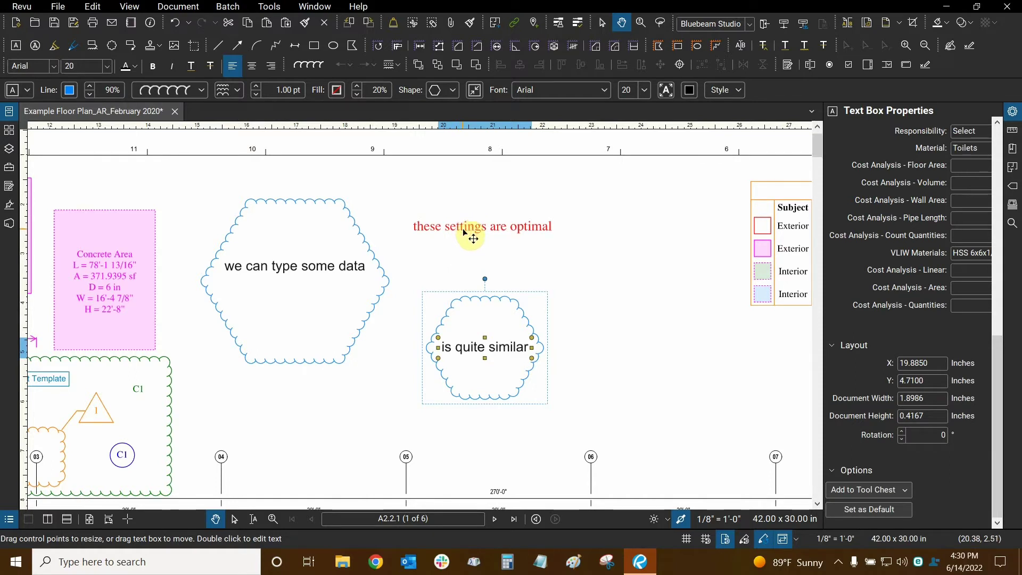
{"action": "left_click", "coordinate": [471, 234]}
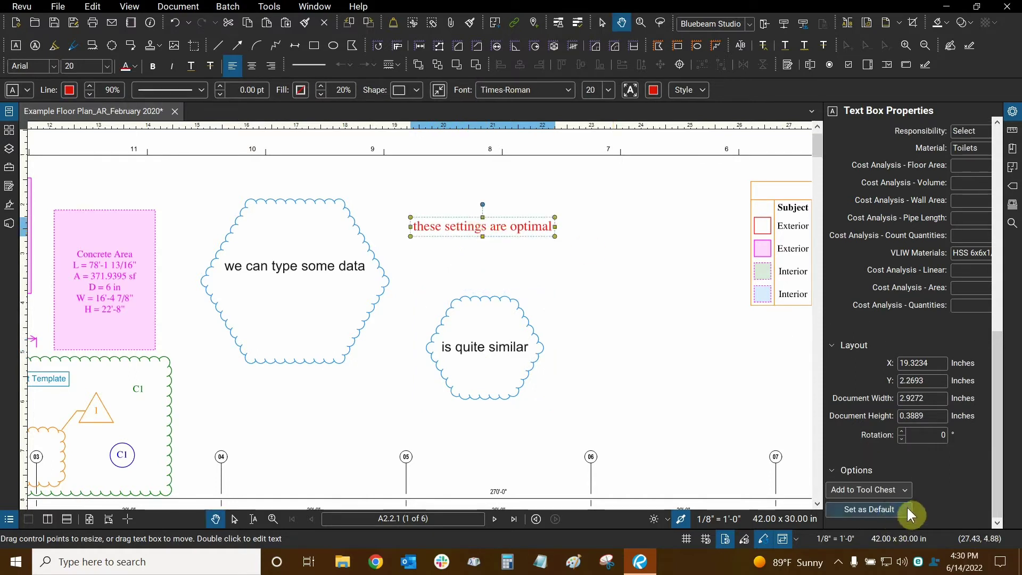
{"action": "left_click", "coordinate": [868, 509]}
{"action": "left_click", "coordinate": [348, 165]}
Step: Add a text box reading "with my older settings" beside the other text boxes at about X 23.76, Y 3.24 inches and deselect it
{"action": "key", "text": "w"}
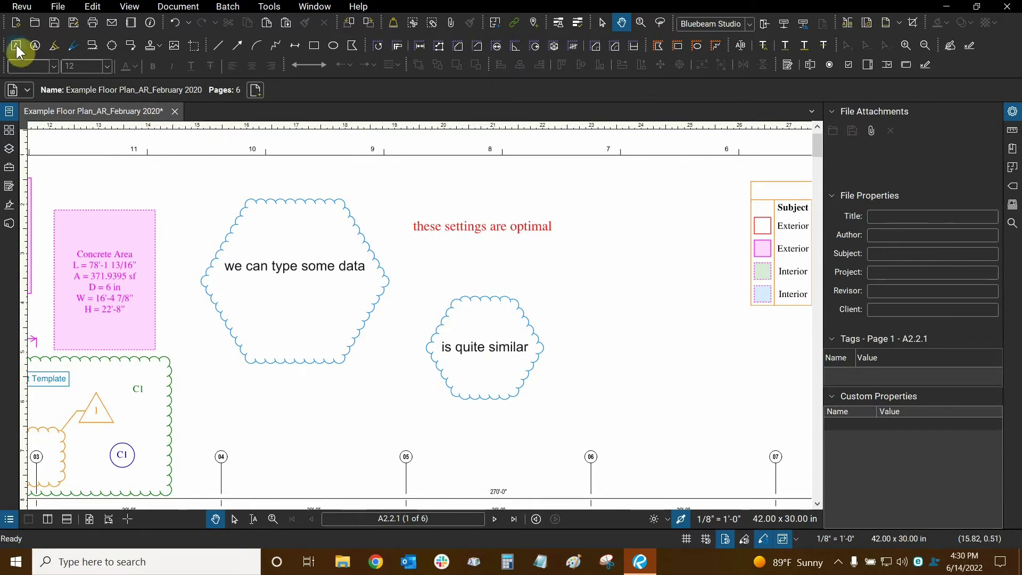
{"action": "scroll", "coordinate": [694, 297], "scroll_direction": "right", "scroll_amount": 3}
{"action": "left_click_drag", "start_coordinate": [482, 247], "coordinate": [549, 313]}
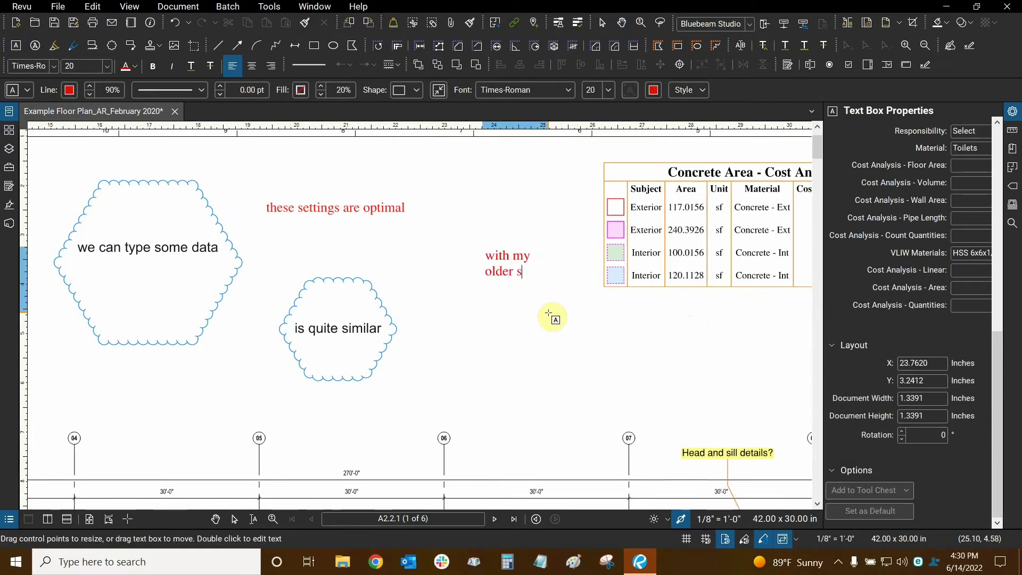
{"action": "type", "text": "with my older settings"}
{"action": "key", "text": "Escape"}
{"action": "left_click_drag", "start_coordinate": [548, 313], "coordinate": [633, 320]}
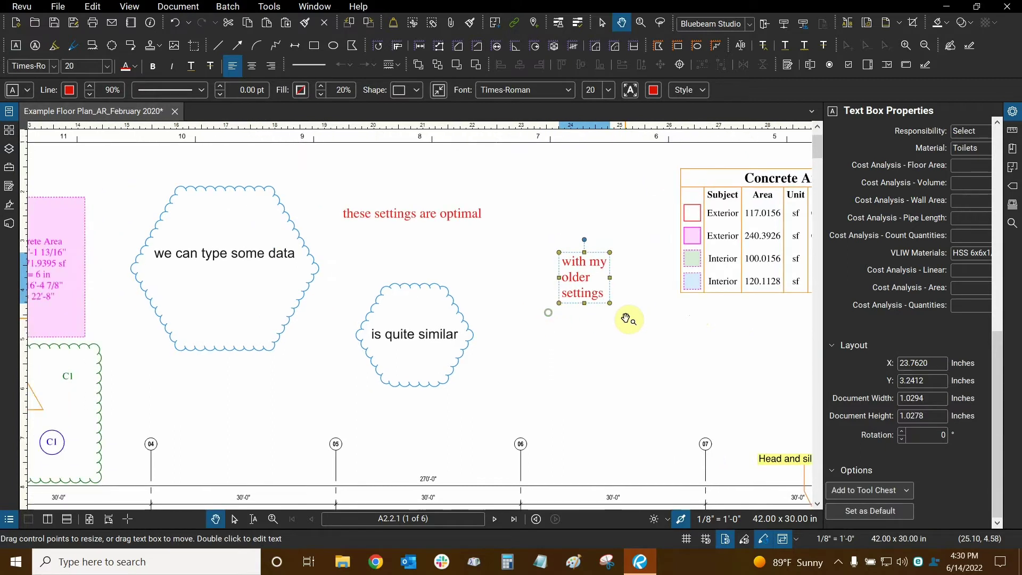
{"action": "key", "text": "Escape"}
{"action": "key", "text": "Escape"}
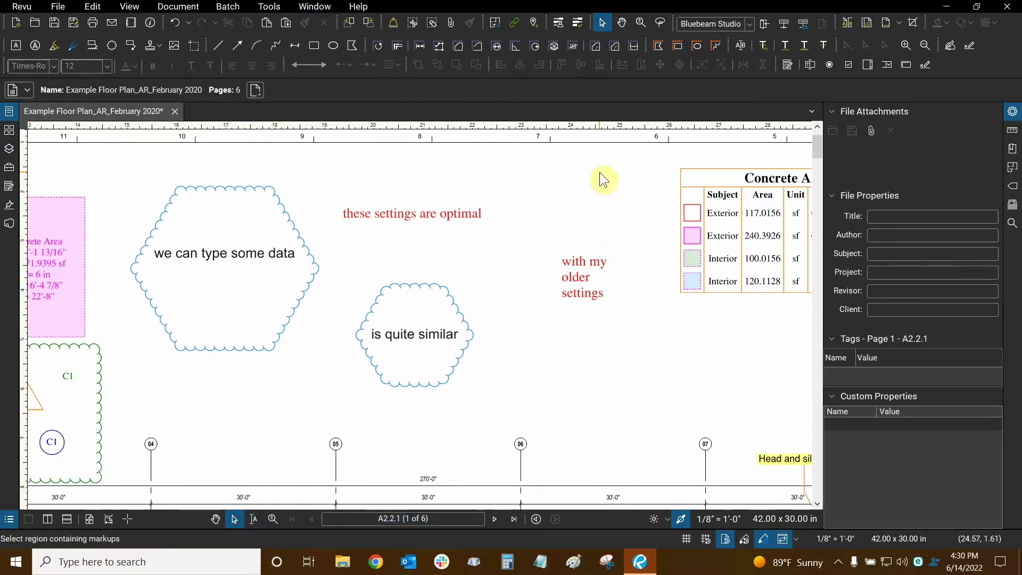
Step: Delete the four sample text boxes, including both clouded hexagons and both red texts
{"action": "left_click_drag", "start_coordinate": [618, 168], "coordinate": [176, 394]}
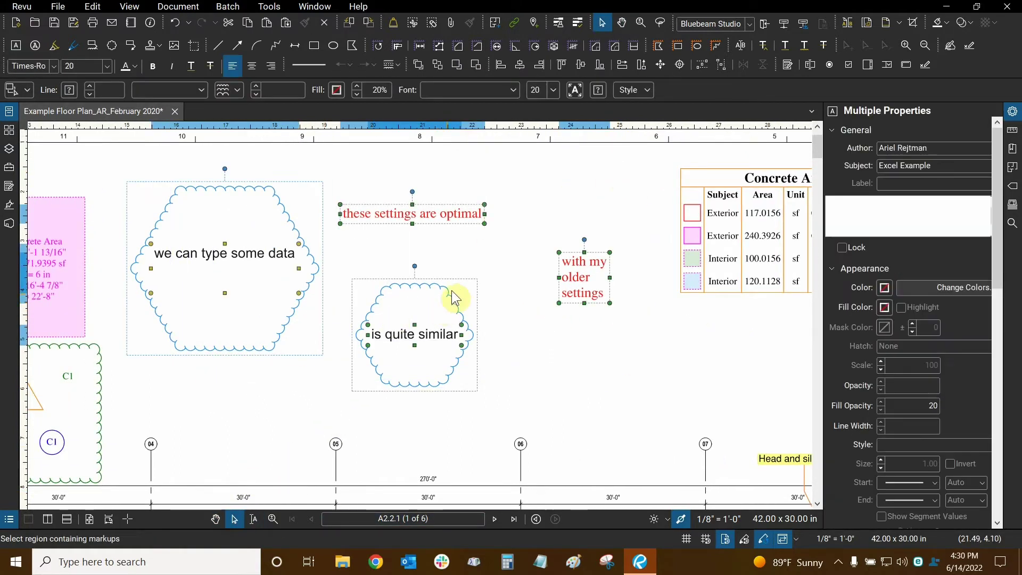
{"action": "scroll", "coordinate": [451, 289], "scroll_direction": "left", "scroll_amount": 3}
{"action": "key", "text": "Delete"}
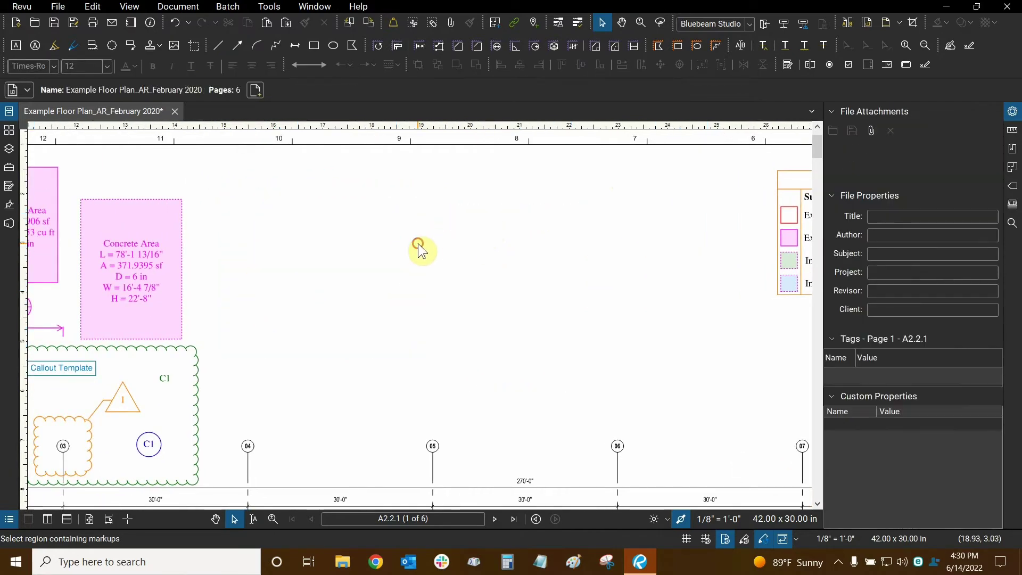
Step: Add a text box reading "Some Data" in the blank area above the floor plan, at about X 16.27, Y 2.44 inches
{"action": "key", "text": "ctrl+0"}
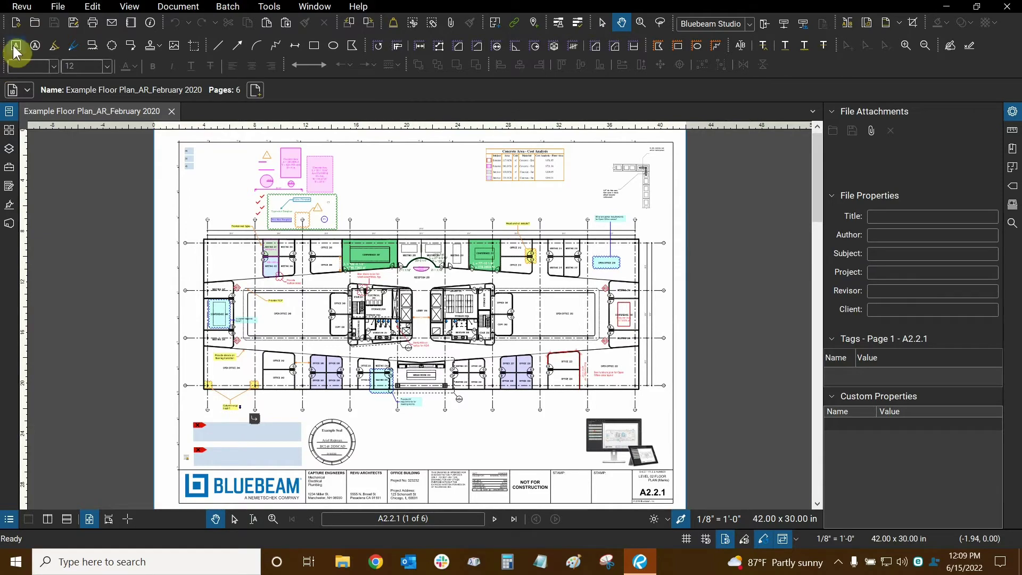
{"action": "left_click", "coordinate": [16, 51]}
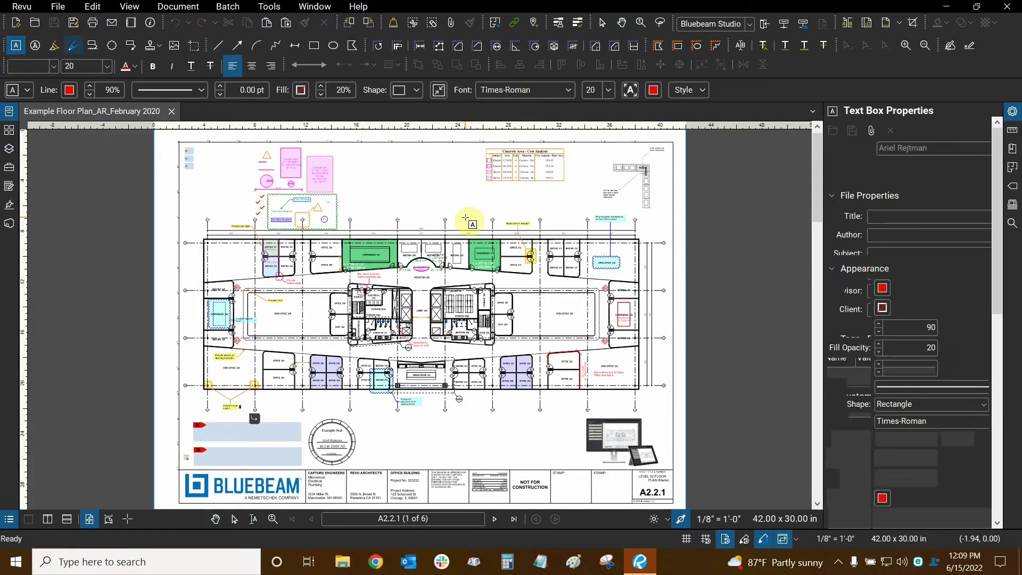
{"action": "scroll", "coordinate": [442, 216], "scroll_direction": "up", "scroll_amount": 5}
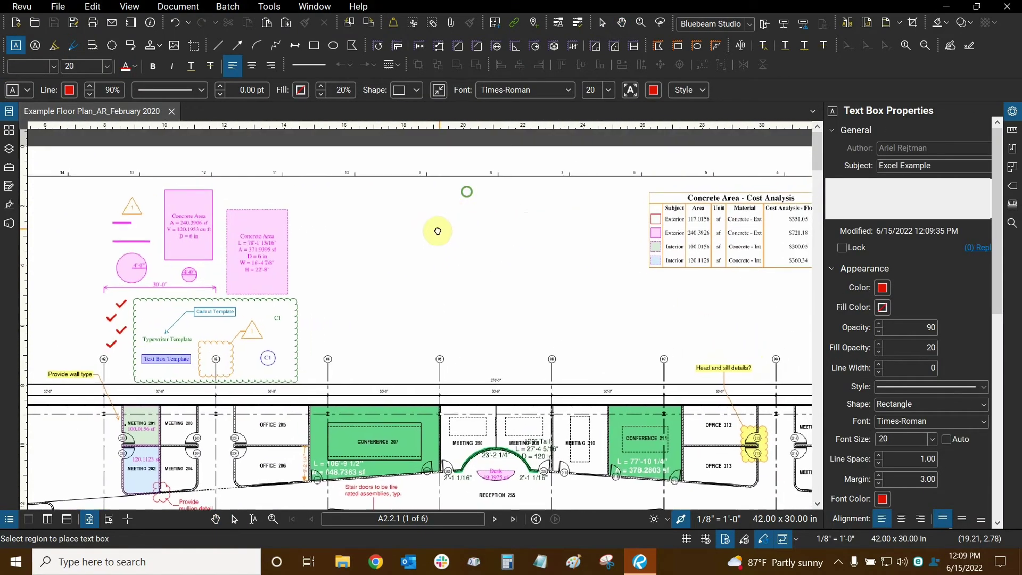
{"action": "left_click_drag", "start_coordinate": [349, 222], "coordinate": [588, 327]}
{"action": "left_click_drag", "start_coordinate": [999, 161], "coordinate": [999, 422]}
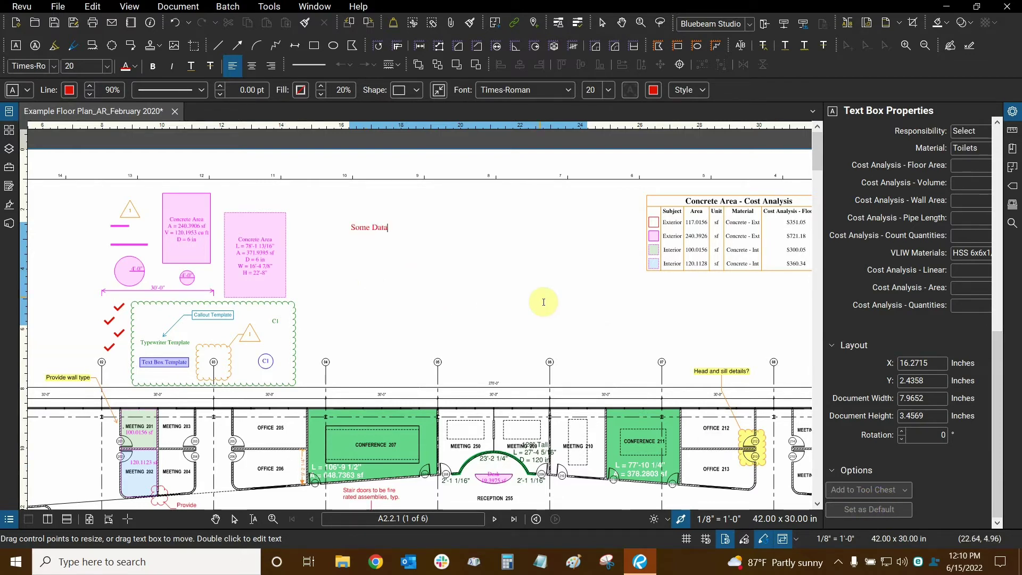
{"action": "key", "text": "Escape"}
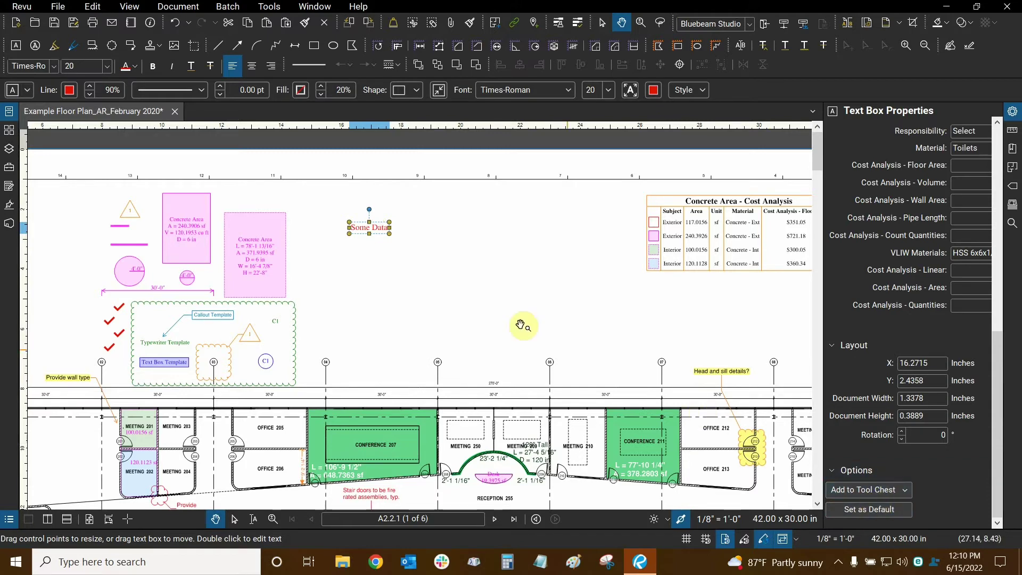
Step: Add the "Some Data" text box to the AR Tools set and display the Tool Chest
{"action": "scroll", "coordinate": [520, 324], "scroll_direction": "up", "scroll_amount": 3}
{"action": "left_click_drag", "start_coordinate": [607, 258], "coordinate": [586, 253]}
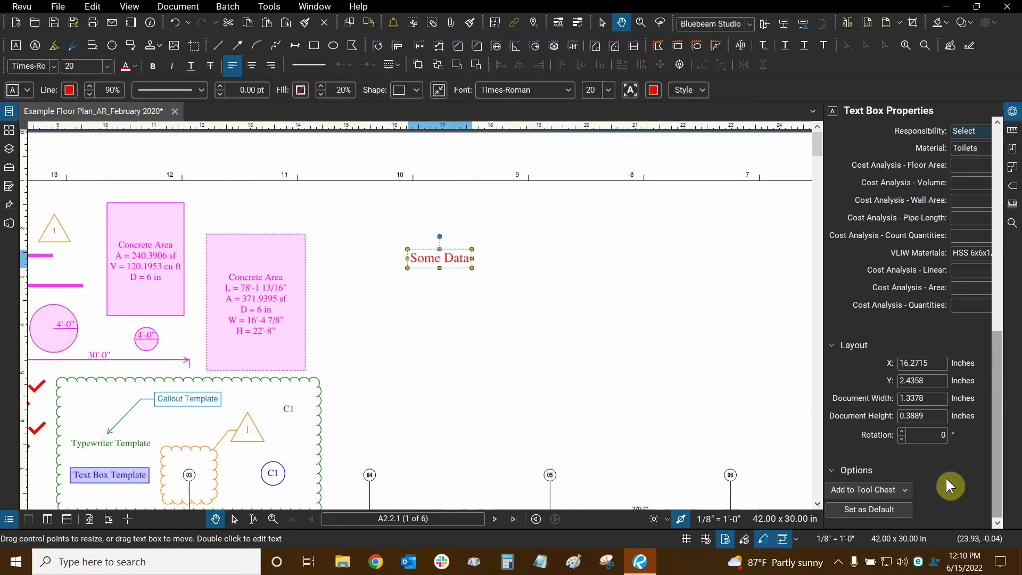
{"action": "scroll", "coordinate": [443, 258], "scroll_direction": "up", "scroll_amount": 2}
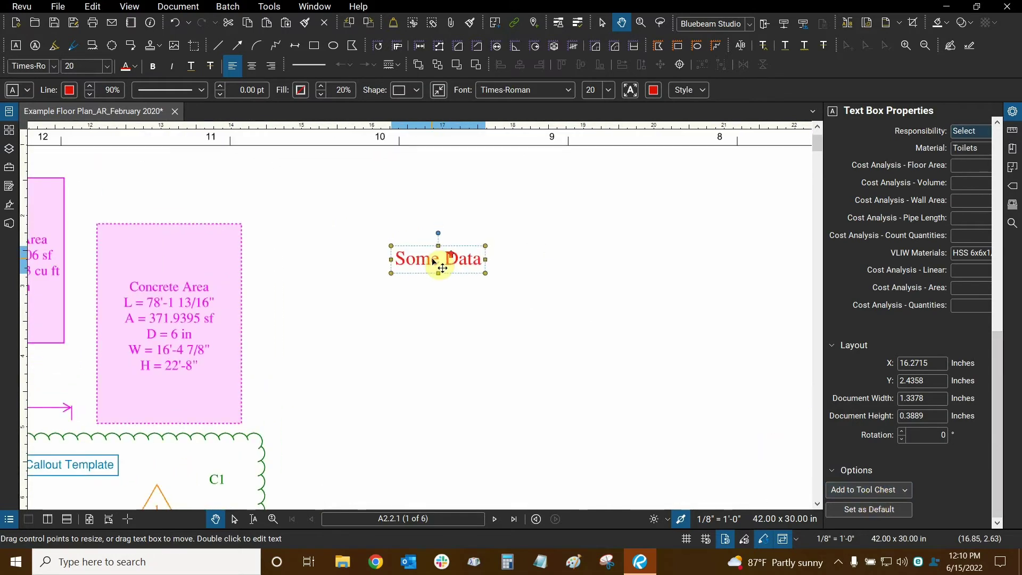
{"action": "right_click", "coordinate": [459, 261]}
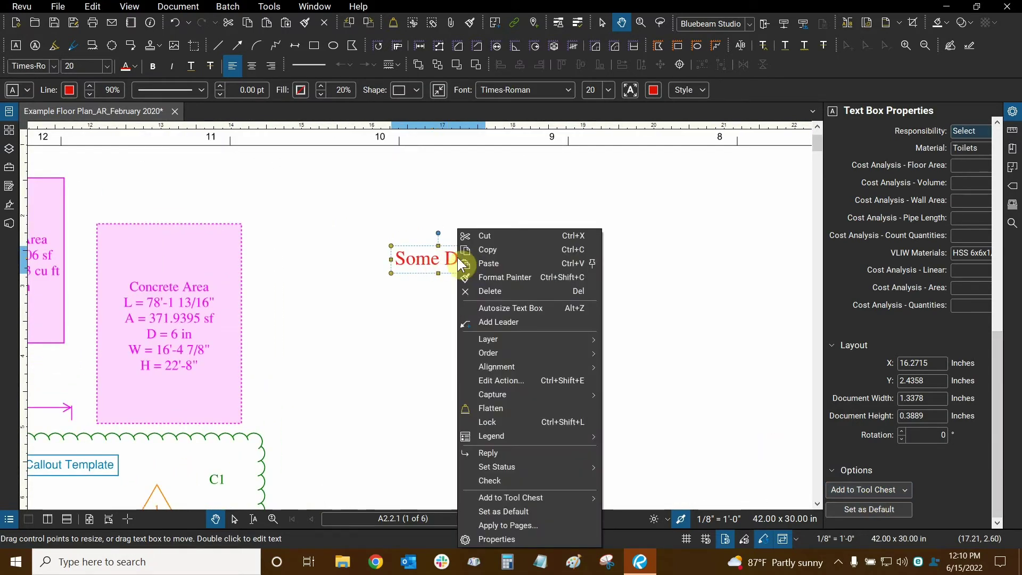
{"action": "mouse_move", "coordinate": [494, 504]}
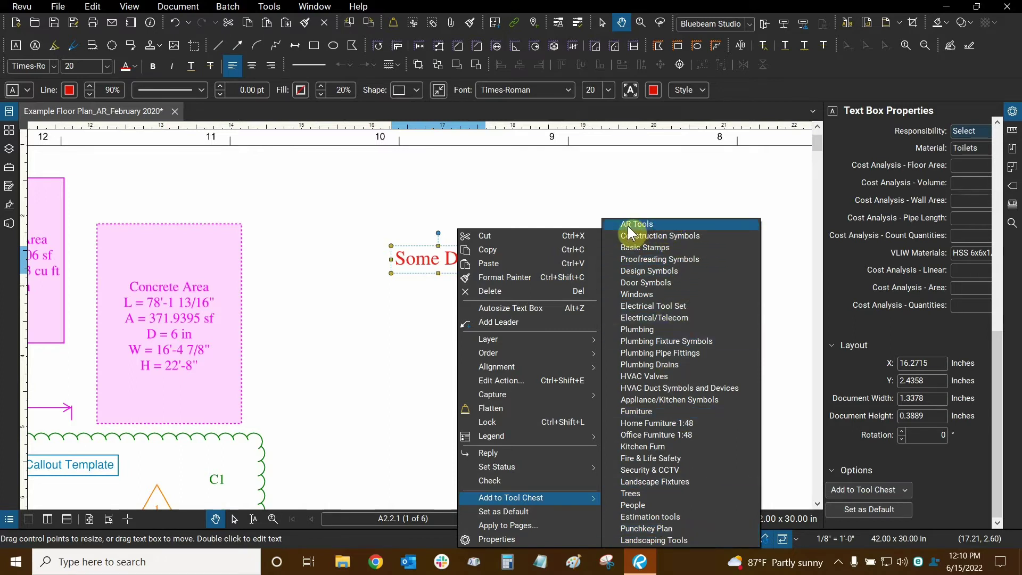
{"action": "left_click", "coordinate": [663, 223]}
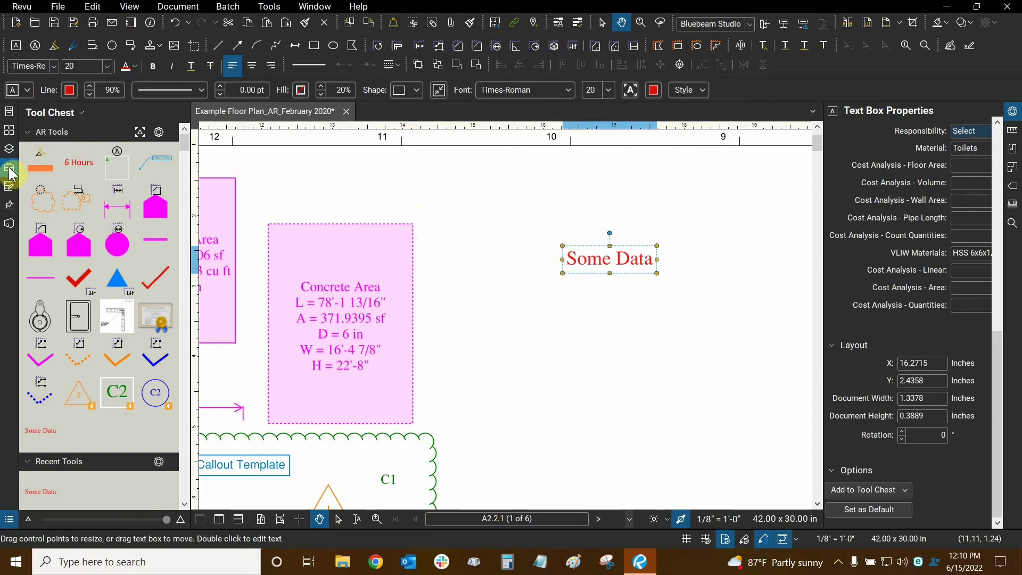
{"action": "left_click", "coordinate": [9, 169]}
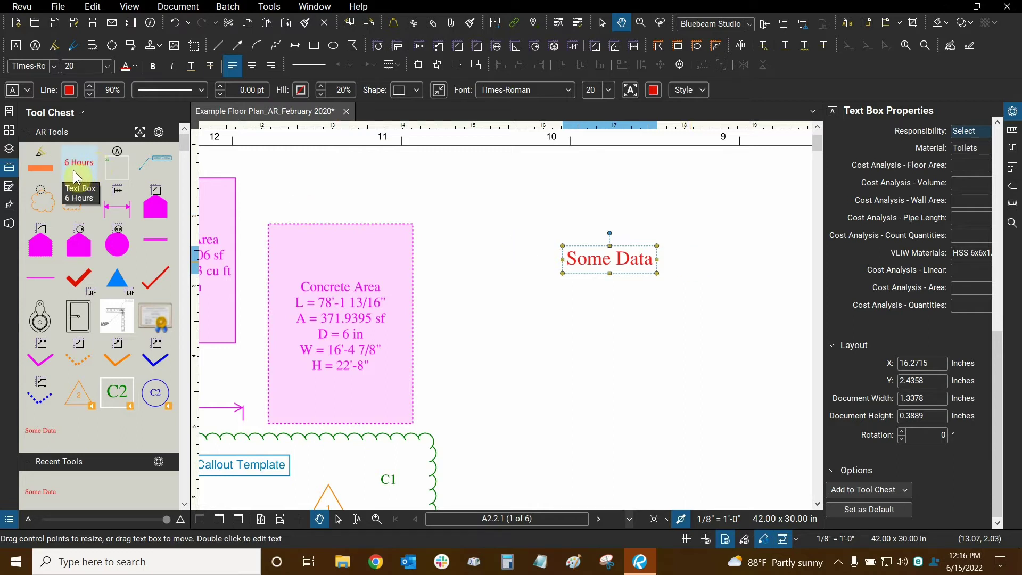
Step: Switch the saved "Some Data" tool to properties mode and place a text box with it below the original, reading "With new data"
{"action": "left_click", "coordinate": [41, 440]}
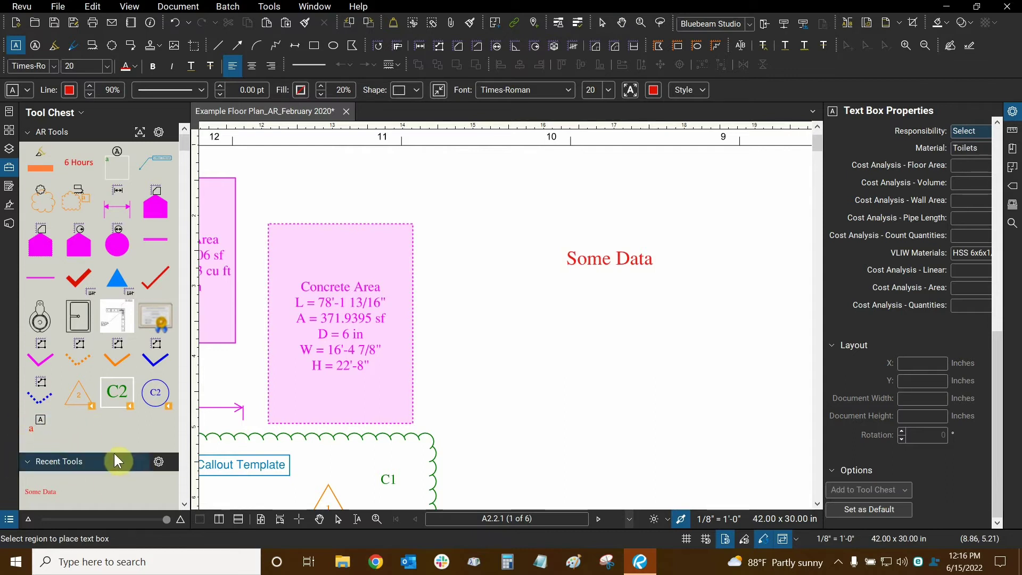
{"action": "left_click", "coordinate": [44, 436]}
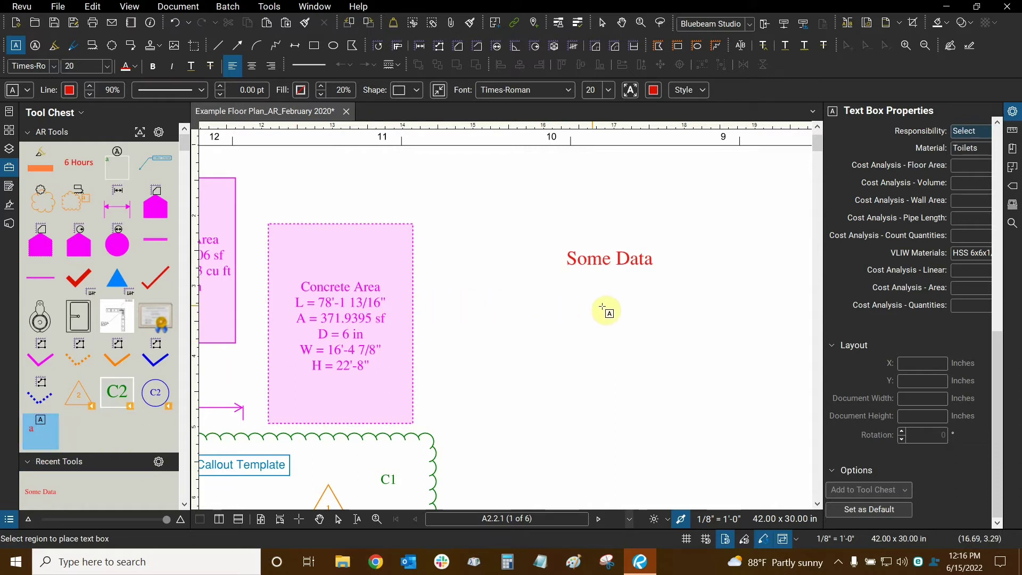
{"action": "scroll", "coordinate": [605, 313], "scroll_direction": "down", "scroll_amount": 2}
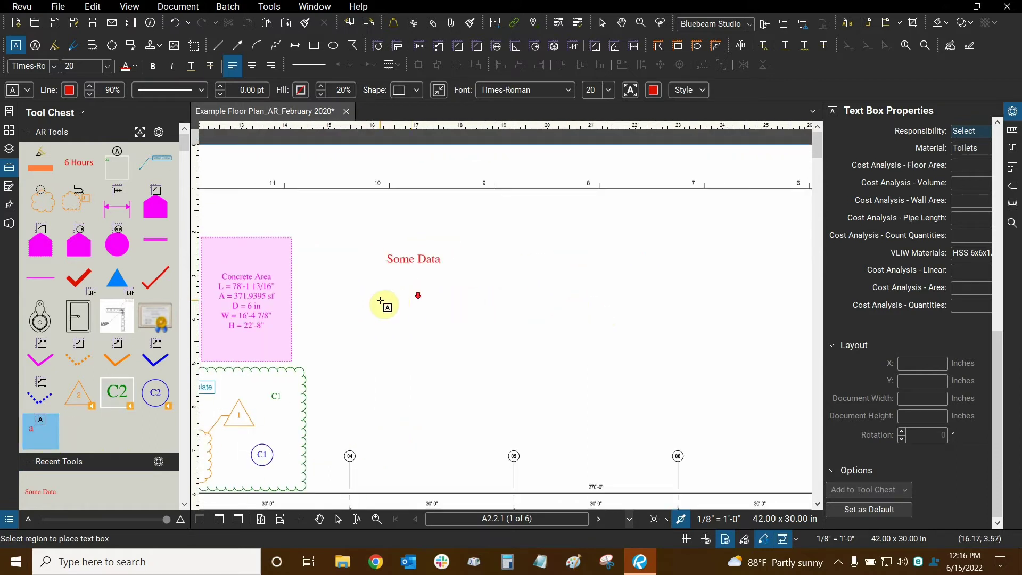
{"action": "left_click_drag", "start_coordinate": [381, 301], "coordinate": [497, 404]}
{"action": "type", "text": "With"}
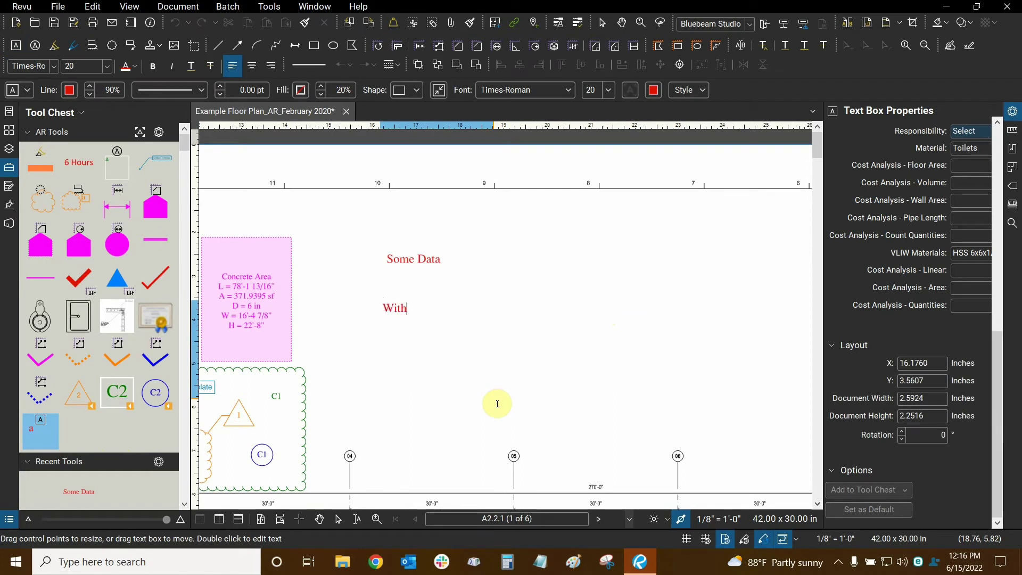
{"action": "type", "text": " new data"}
{"action": "key", "text": "Escape"}
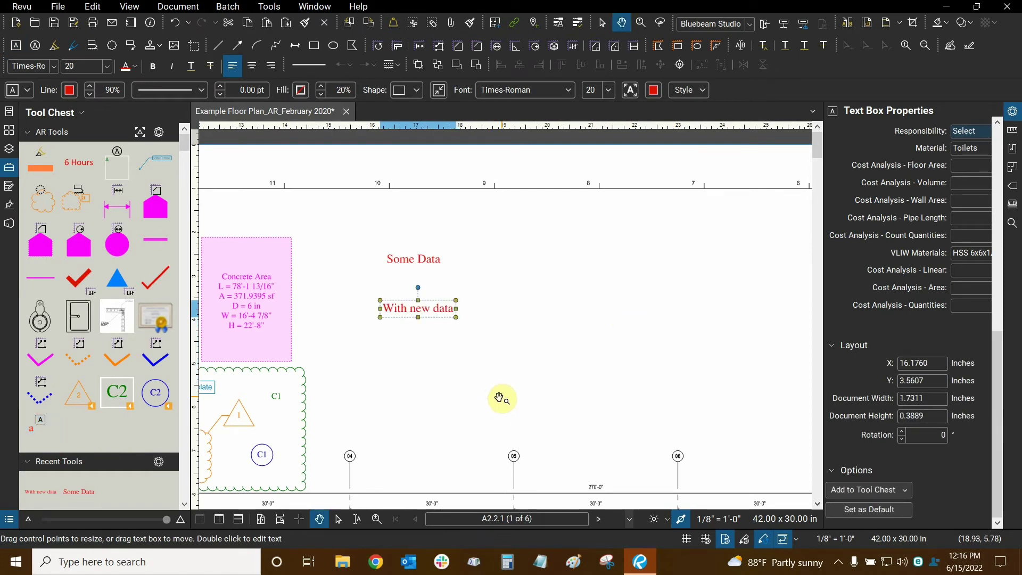
Step: Set the line color of the "With new data" text box to orange and autosize the box to its text
{"action": "left_click_drag", "start_coordinate": [994, 400], "coordinate": [995, 160]}
{"action": "left_click", "coordinate": [884, 287]}
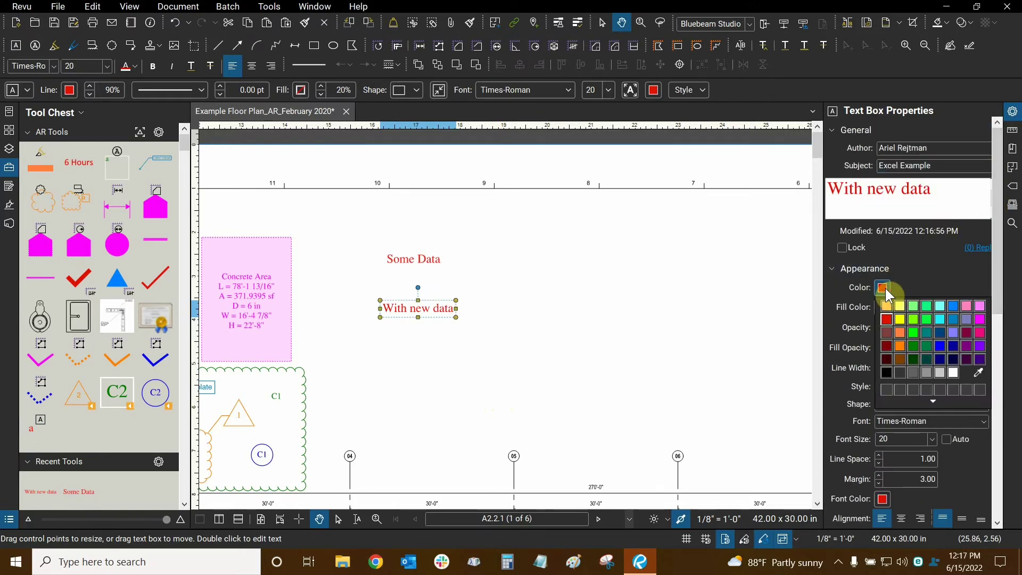
{"action": "left_click", "coordinate": [898, 333]}
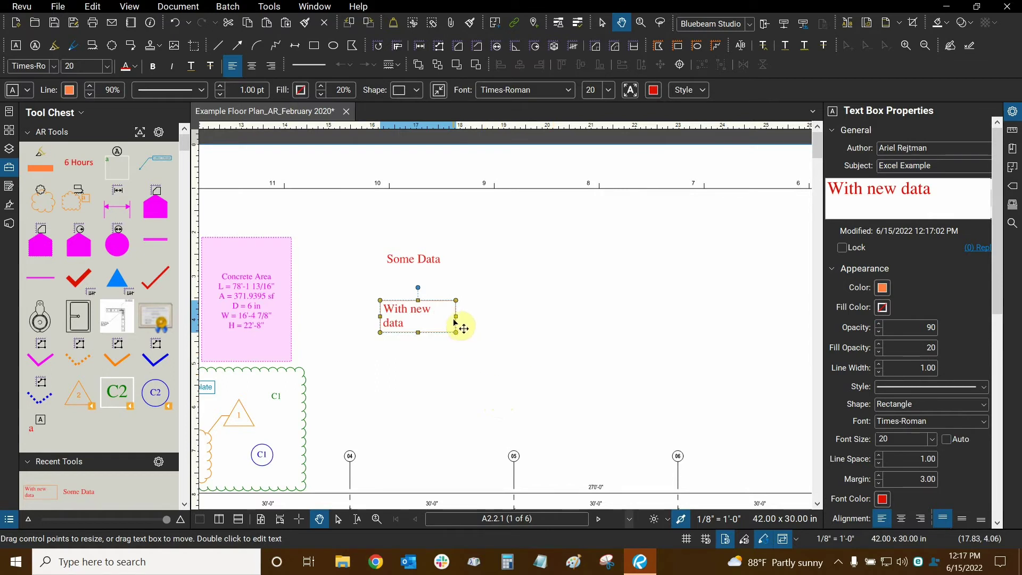
{"action": "left_click_drag", "start_coordinate": [456, 316], "coordinate": [543, 312]}
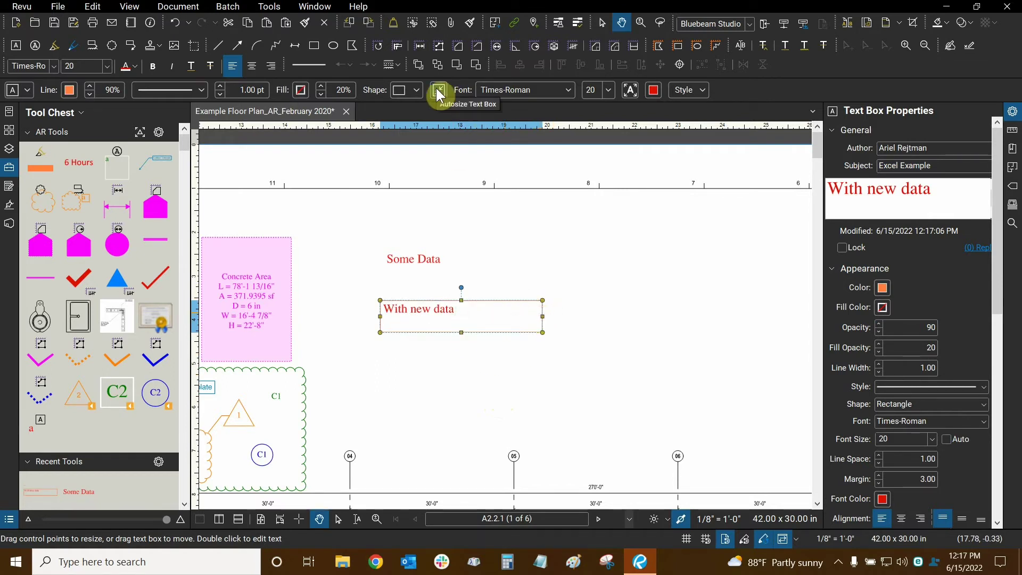
{"action": "left_click", "coordinate": [439, 95]}
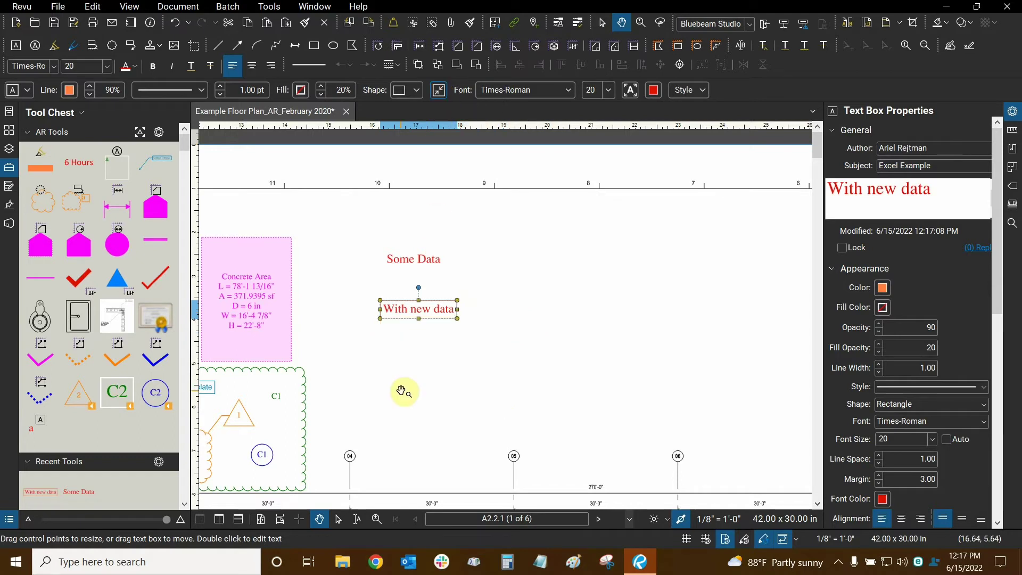
Step: Add the orange-bordered "With new data" text box to the AR Tools set and switch the saved tool to properties mode
{"action": "scroll", "coordinate": [399, 312], "scroll_direction": "up", "scroll_amount": 2}
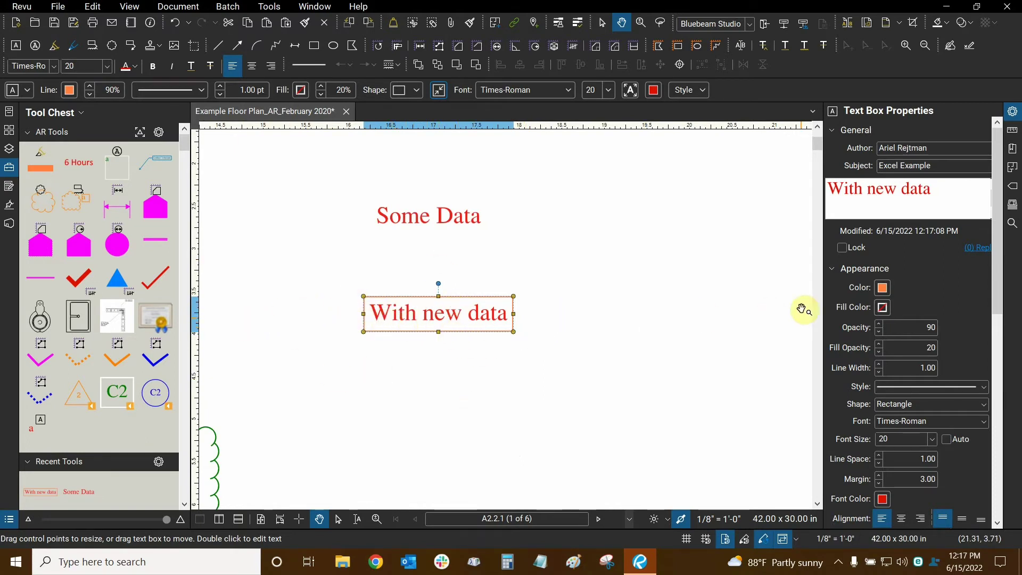
{"action": "right_click", "coordinate": [402, 318]}
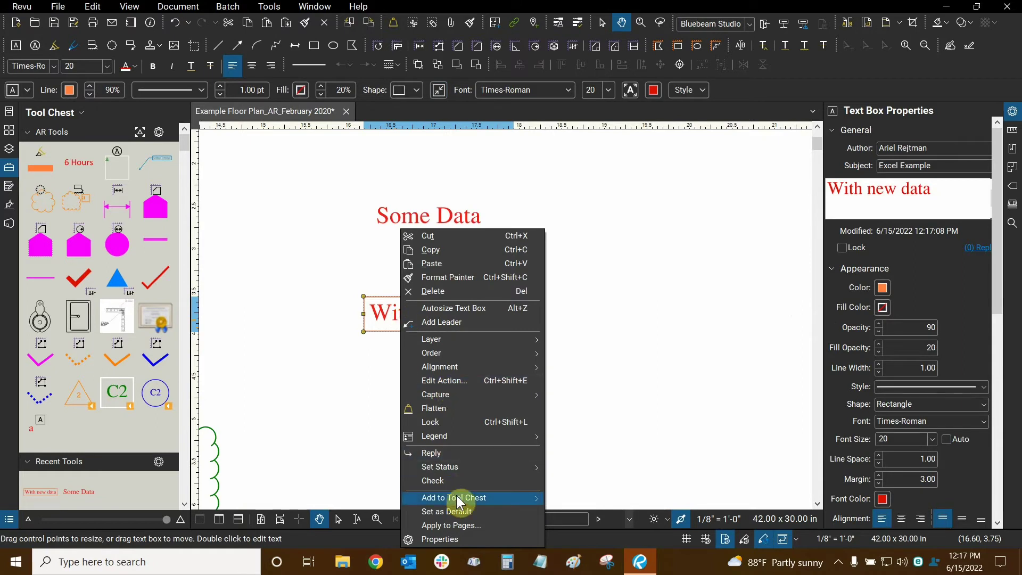
{"action": "mouse_move", "coordinate": [468, 498]}
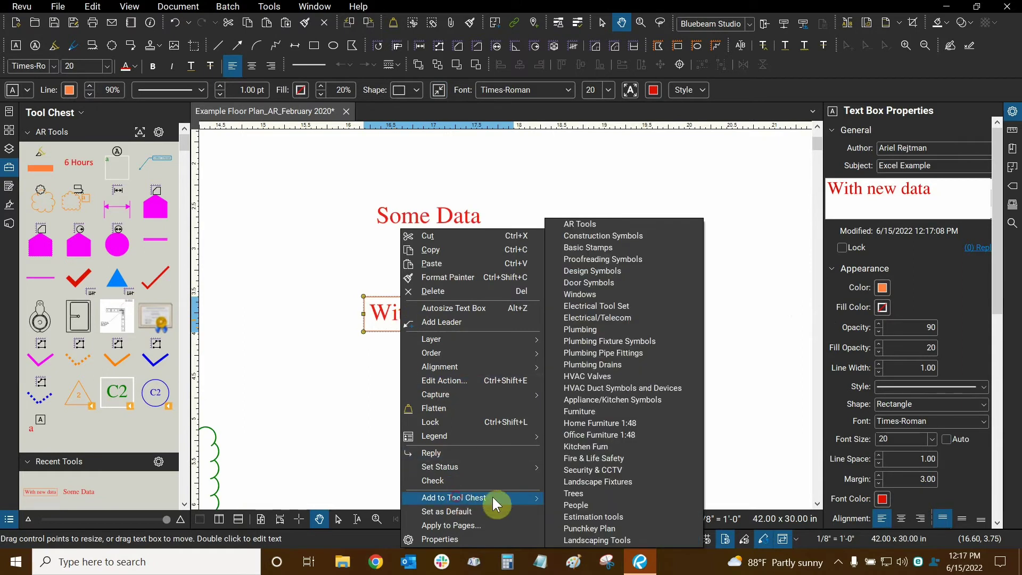
{"action": "left_click", "coordinate": [596, 225]}
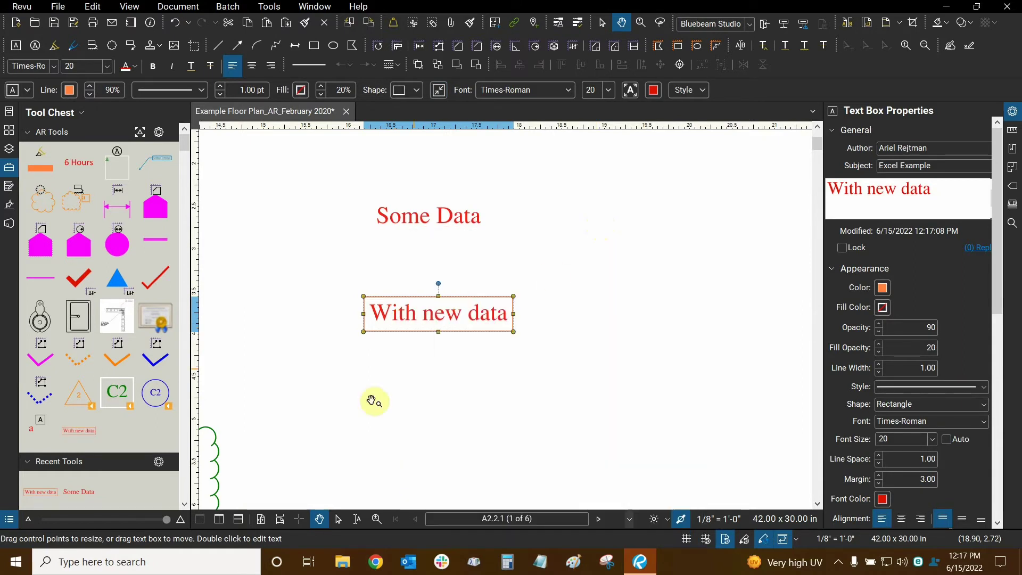
{"action": "left_click", "coordinate": [81, 433]}
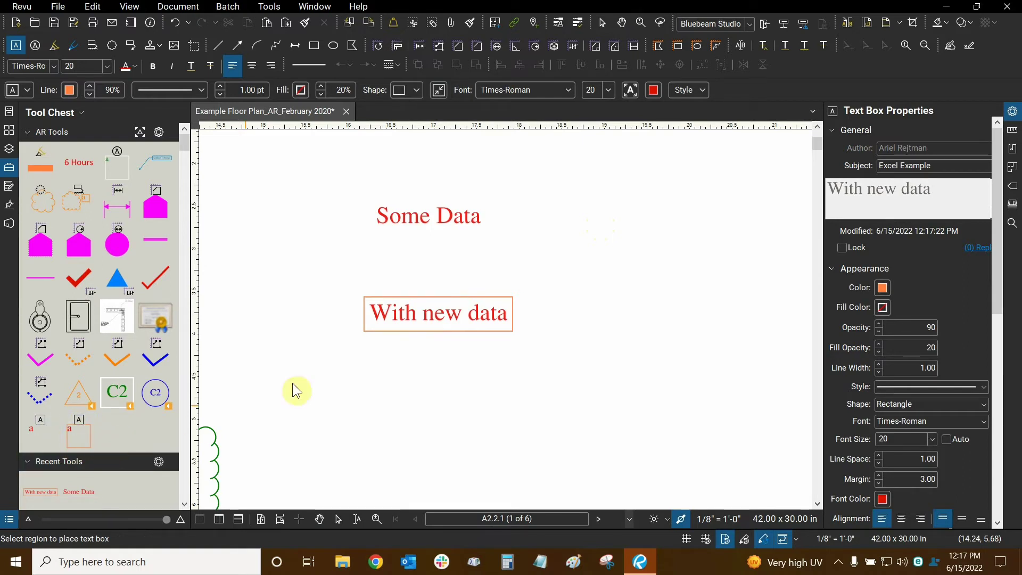
{"action": "key", "text": "Escape"}
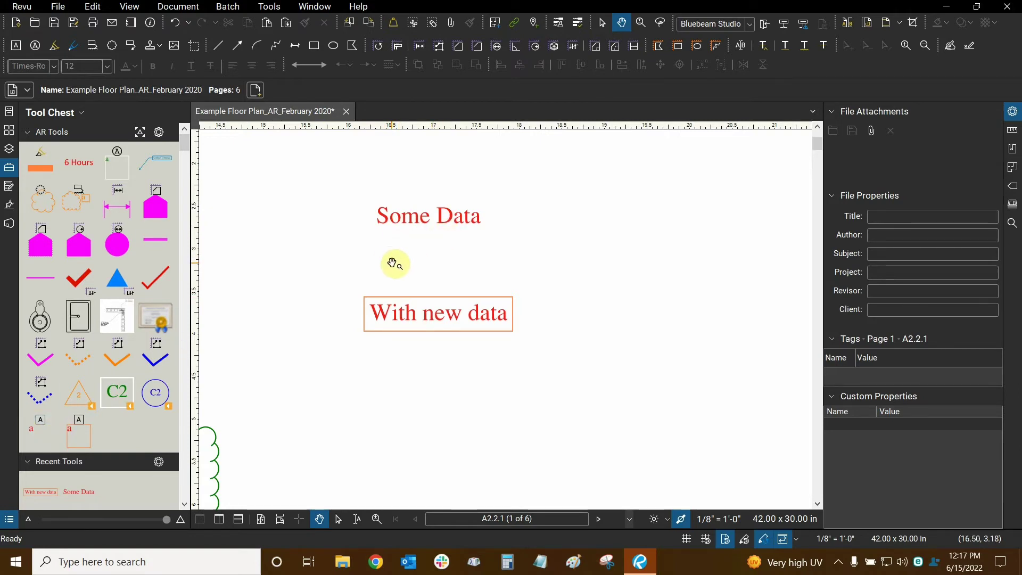
Step: Change the font color of the saved borderless text box tool in AR Tools to blue
{"action": "left_click", "coordinate": [39, 431]}
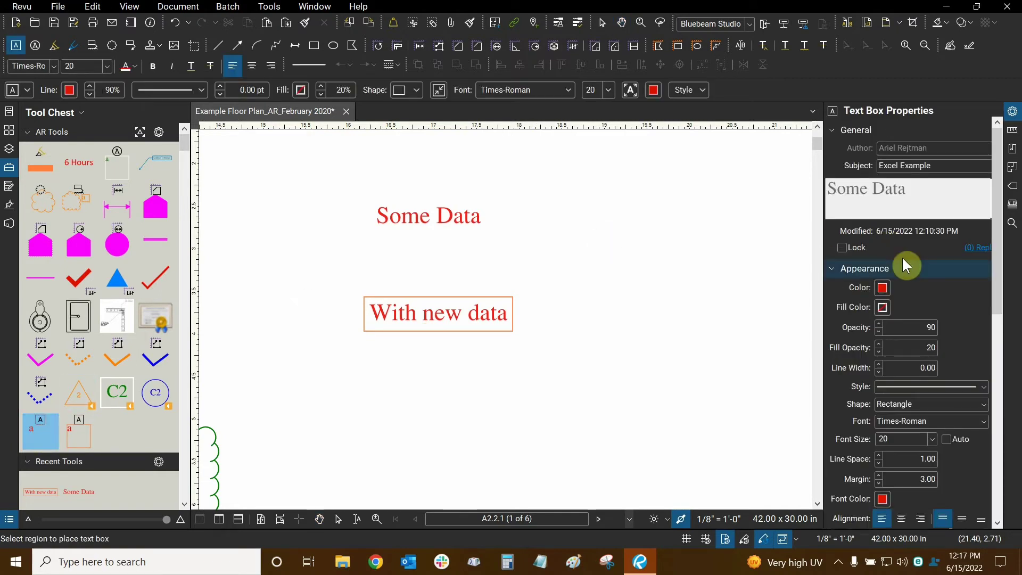
{"action": "left_click", "coordinate": [881, 500]}
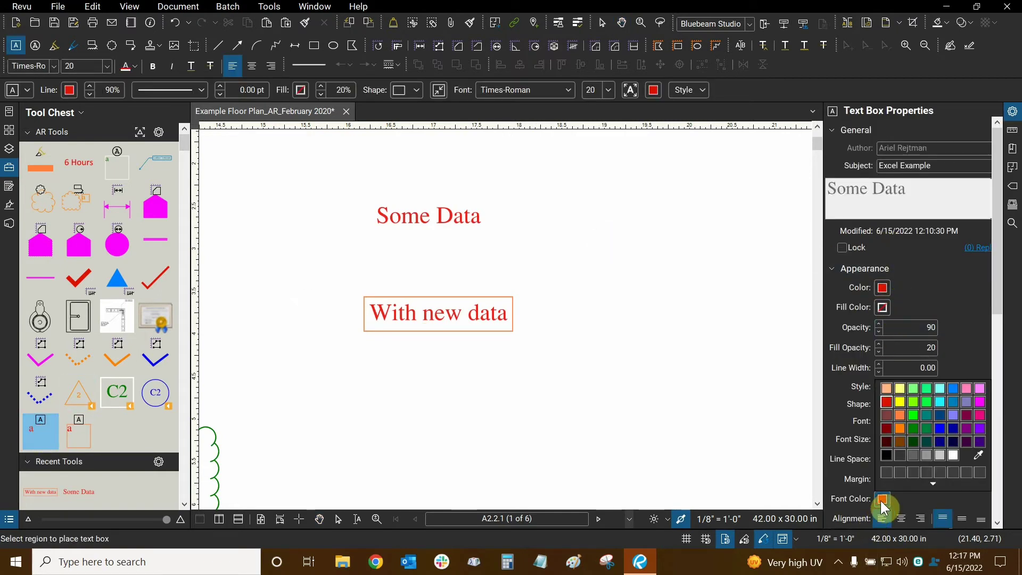
{"action": "left_click", "coordinate": [953, 389]}
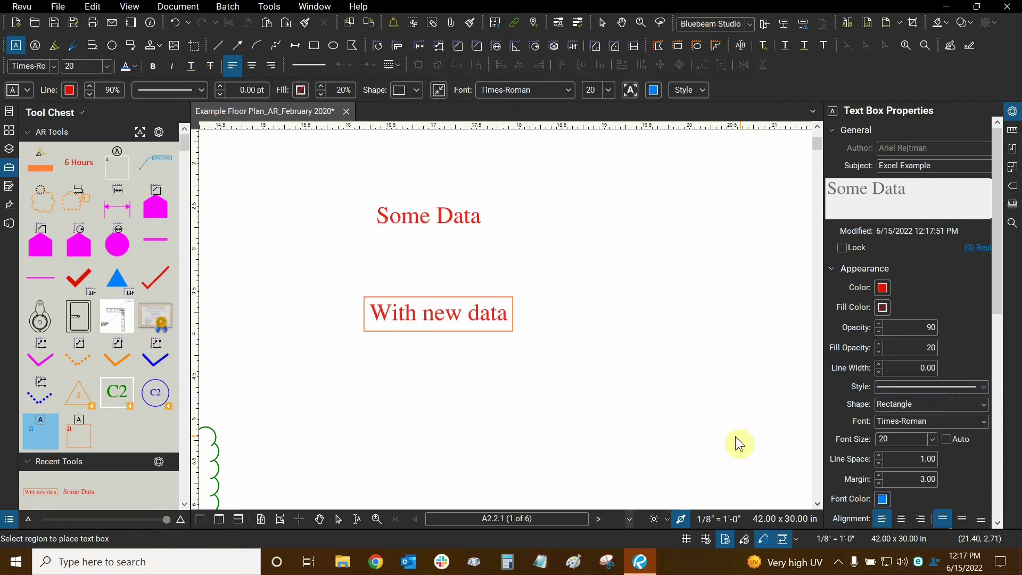
Step: Switch the saved blue "Some Data" tool back to drawing mode and place a copy beside the original red "Some Data" text
{"action": "left_click", "coordinate": [39, 435]}
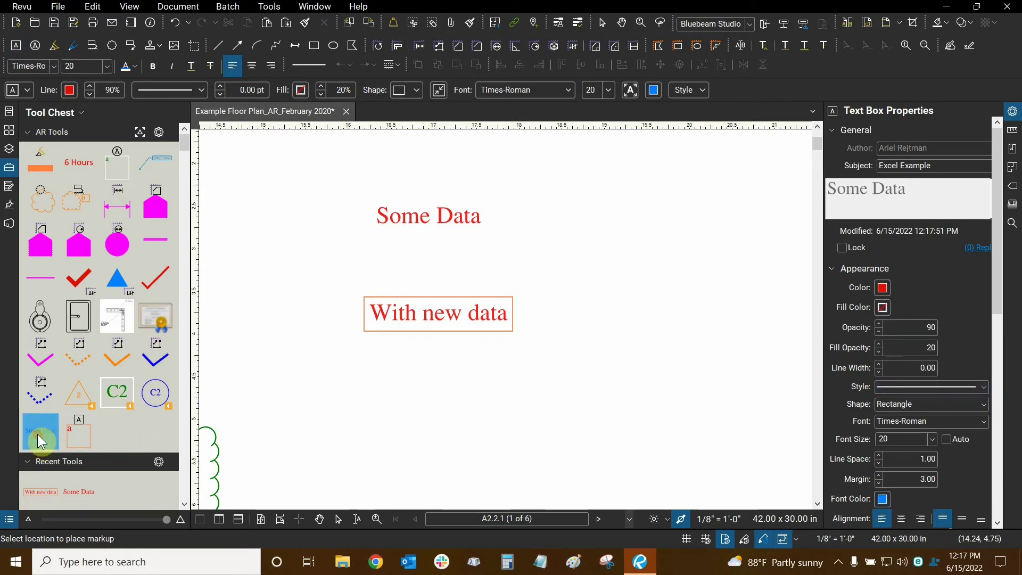
{"action": "key", "text": "Escape"}
{"action": "left_click", "coordinate": [45, 440]}
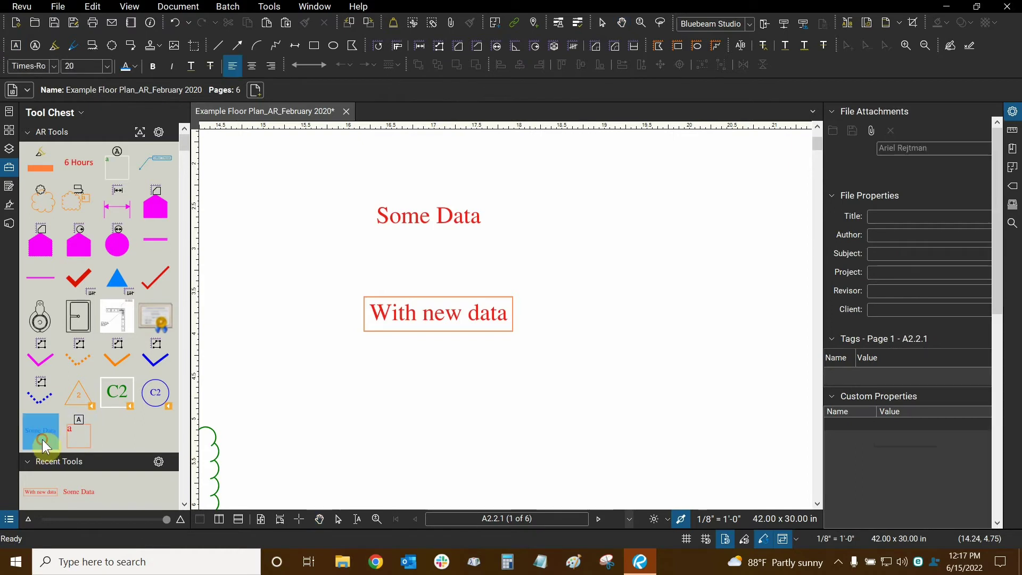
{"action": "left_click", "coordinate": [520, 238]}
{"action": "scroll", "coordinate": [438, 292], "scroll_direction": "down", "scroll_amount": 3}
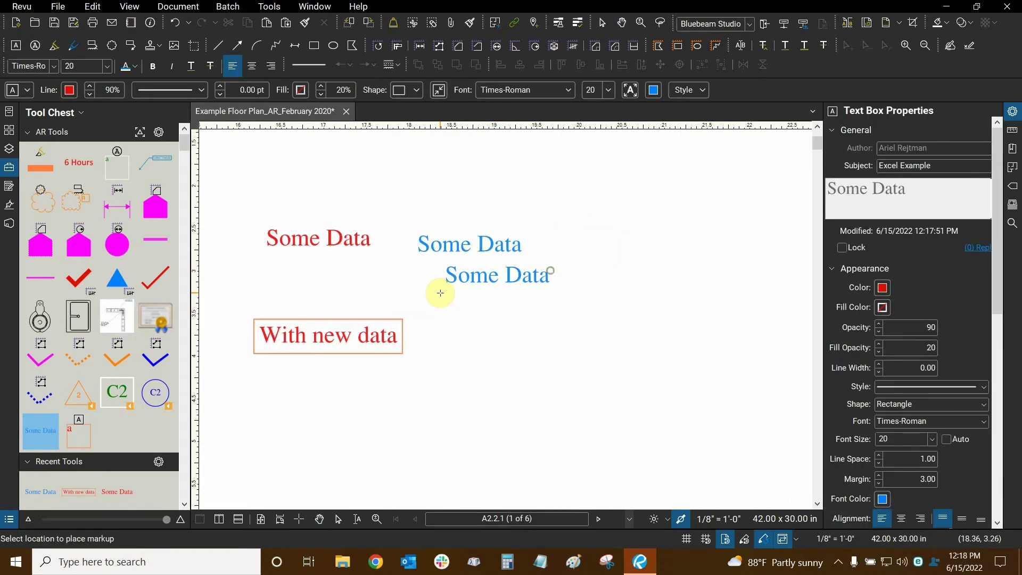
Step: Place four more copies of the saved blue "Some Data" text box in the blank area beside the existing text boxes
{"action": "left_click", "coordinate": [37, 430]}
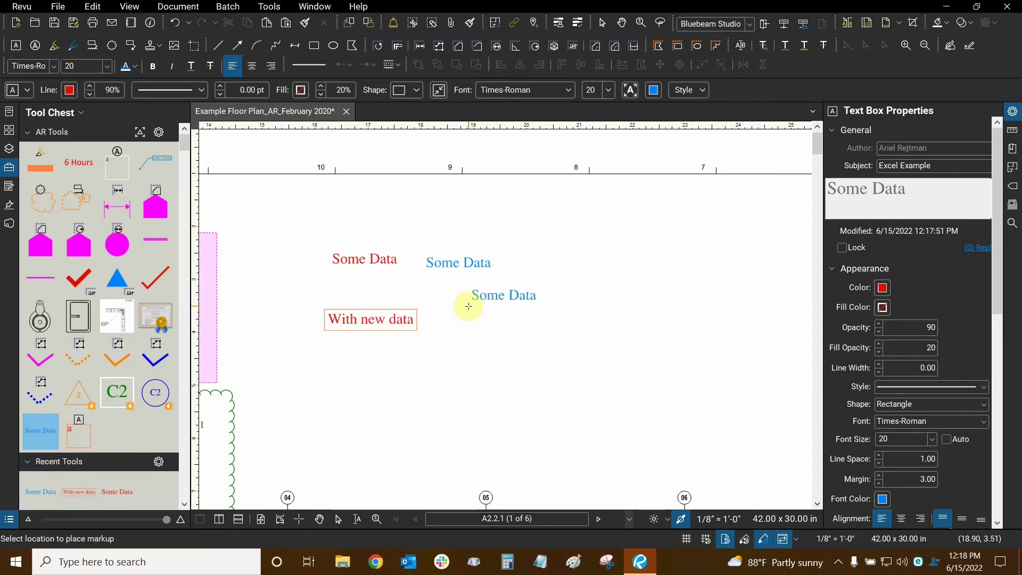
{"action": "left_click", "coordinate": [469, 306]}
{"action": "left_click", "coordinate": [532, 257]}
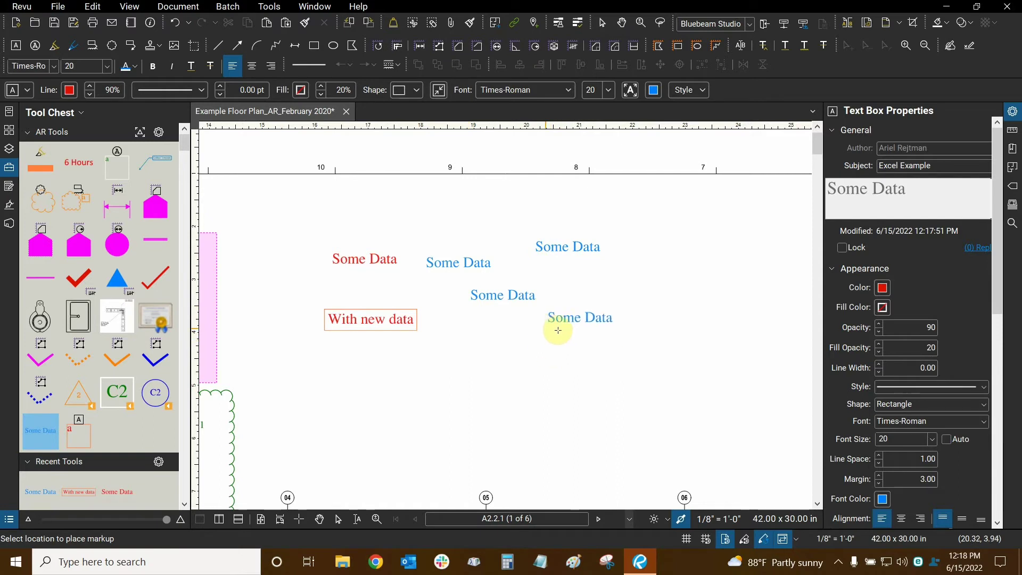
{"action": "left_click", "coordinate": [564, 331]}
{"action": "left_click", "coordinate": [614, 286]}
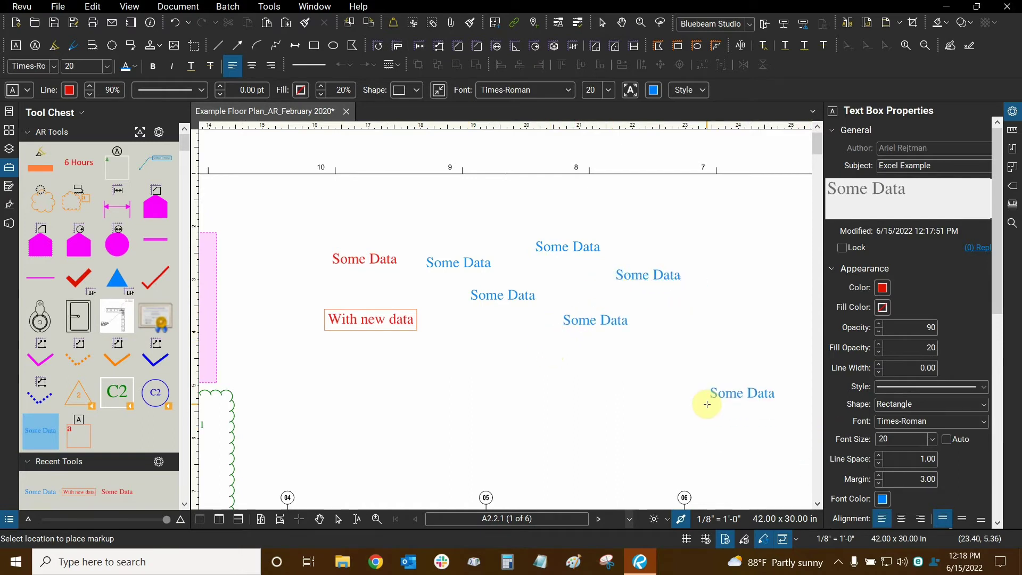
{"action": "key", "text": "Escape"}
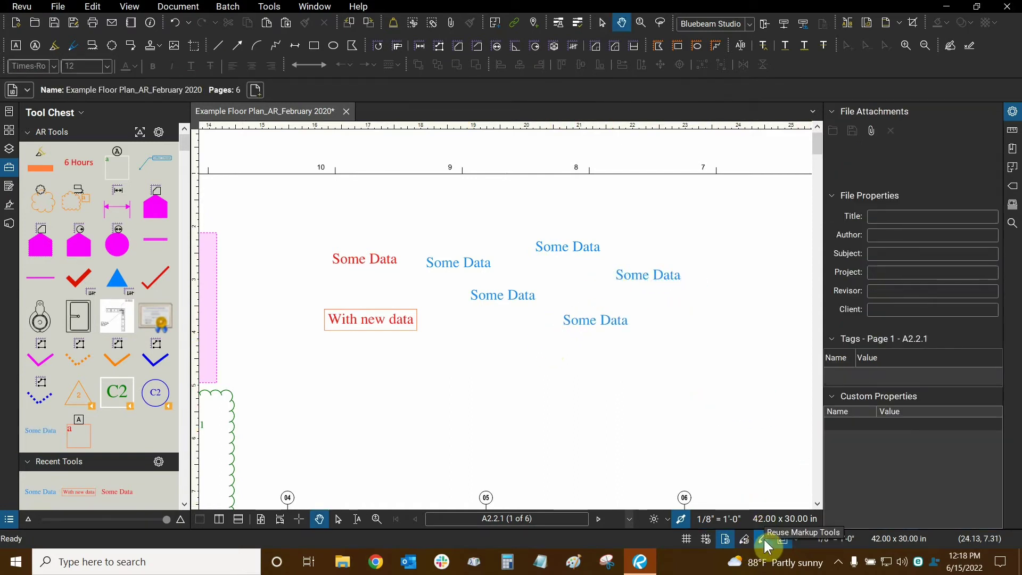
Step: Examine the Reuse Markup Tools toggle, its matching Reuse option, and the list of toolbars that includes the Status Bar
{"action": "left_click", "coordinate": [762, 538]}
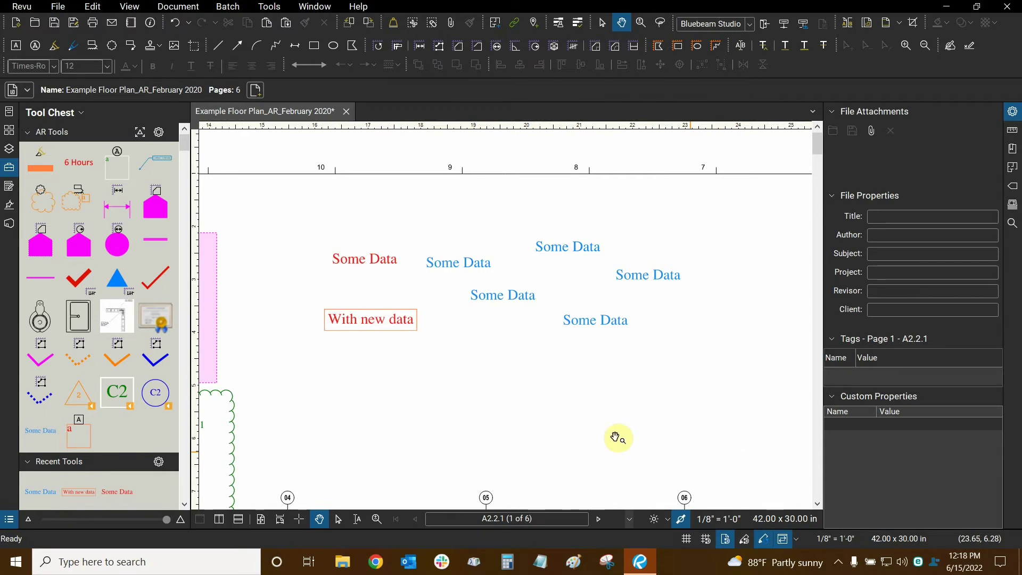
{"action": "left_click", "coordinate": [271, 10]}
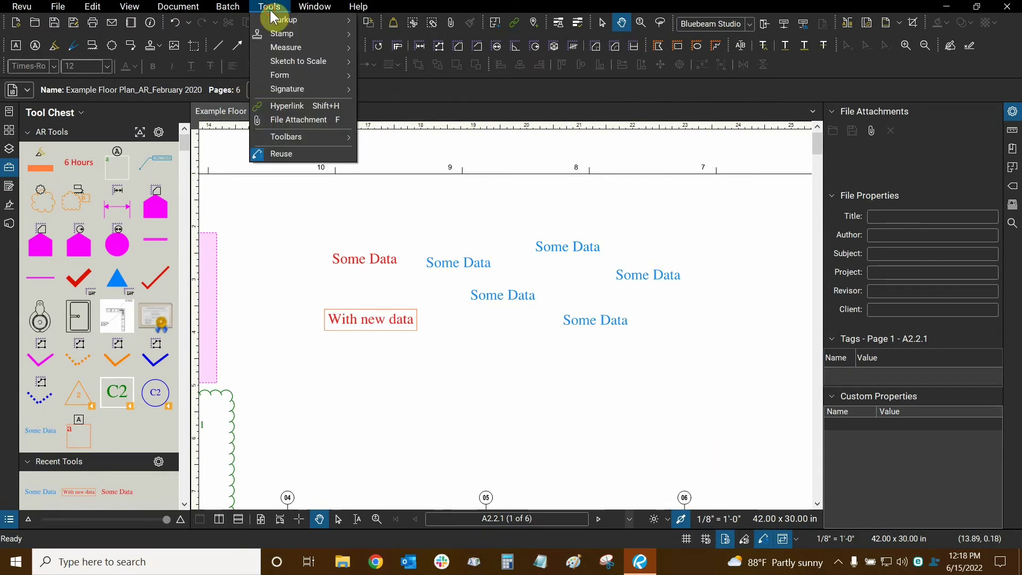
{"action": "mouse_move", "coordinate": [294, 136]}
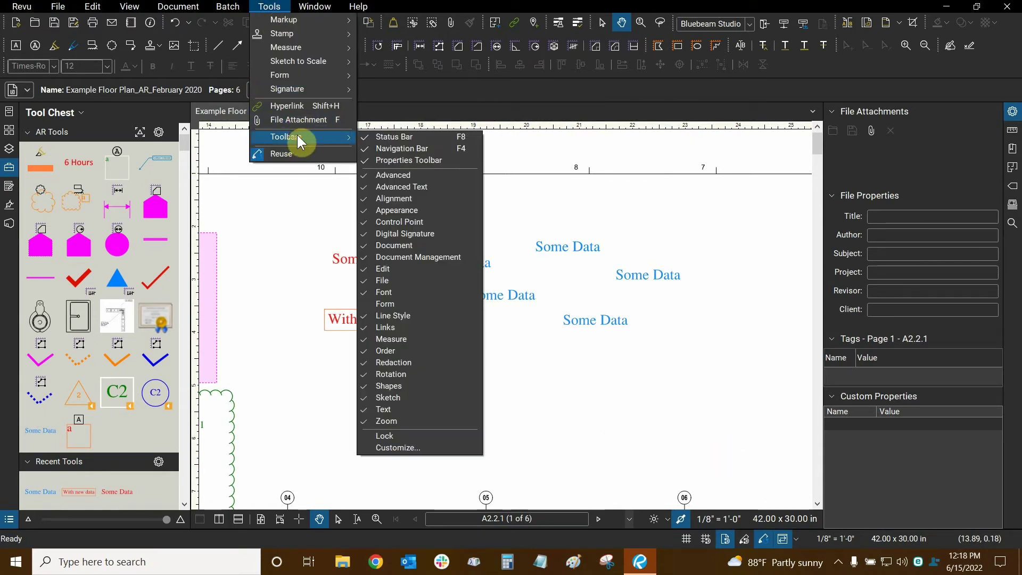
{"action": "left_click", "coordinate": [381, 141]}
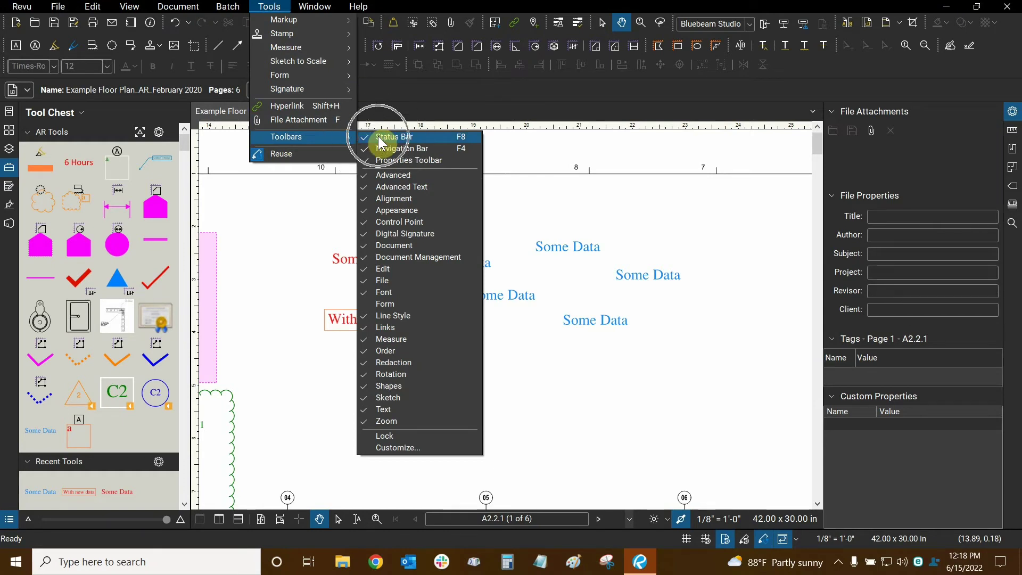
{"action": "left_click", "coordinate": [570, 222]}
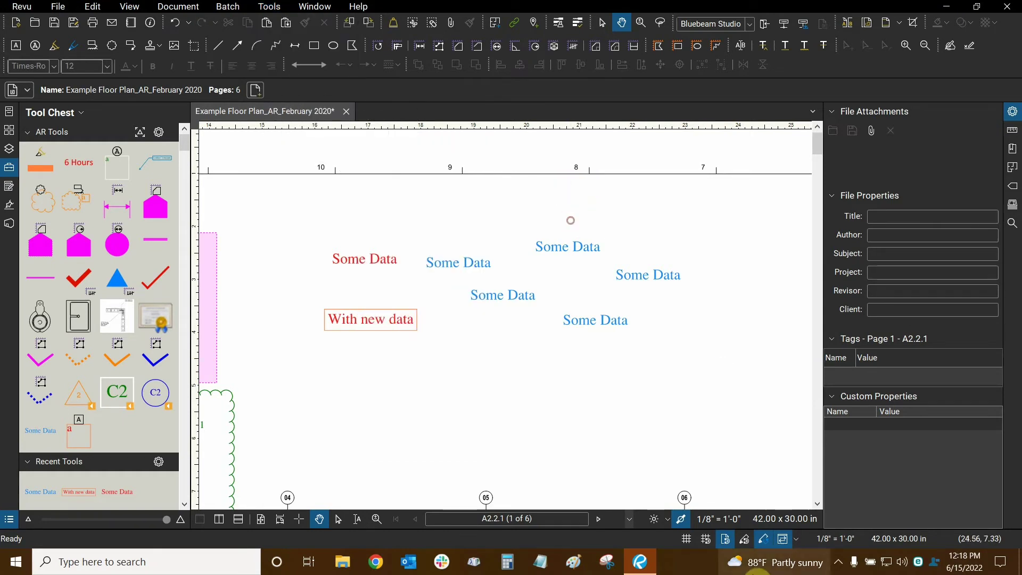
{"action": "left_click", "coordinate": [765, 544]}
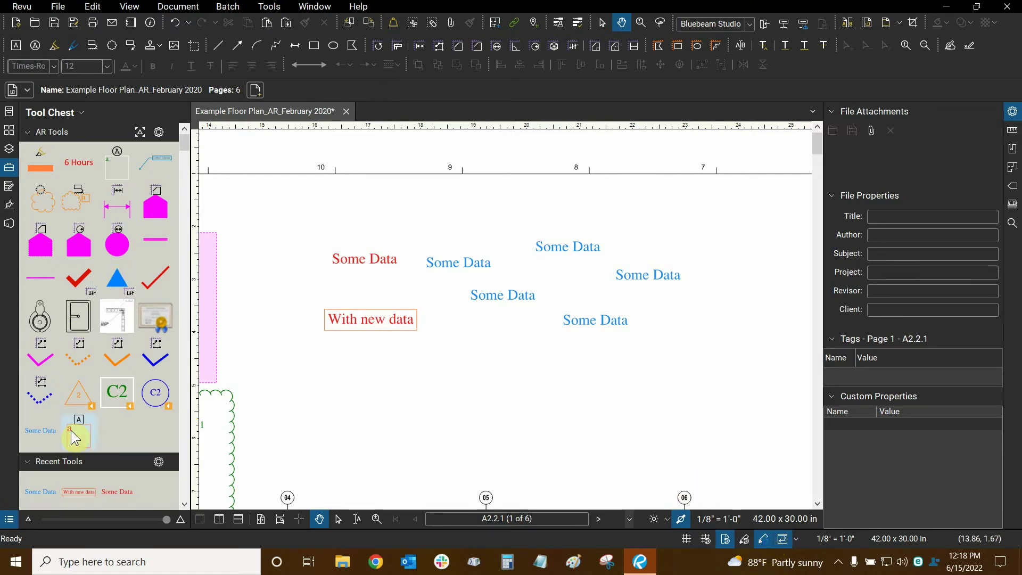
Step: With Reuse active, place five additional blue "Some Data" text boxes below and beside the earlier copies
{"action": "left_click", "coordinate": [39, 437]}
{"action": "left_click", "coordinate": [452, 364]}
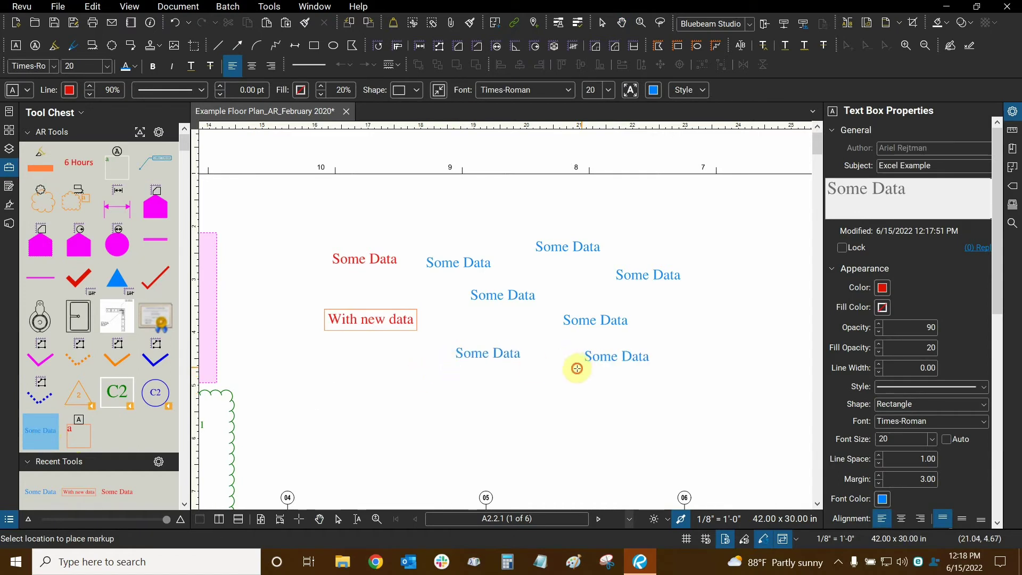
{"action": "left_click", "coordinate": [577, 368]}
{"action": "left_click", "coordinate": [671, 335]}
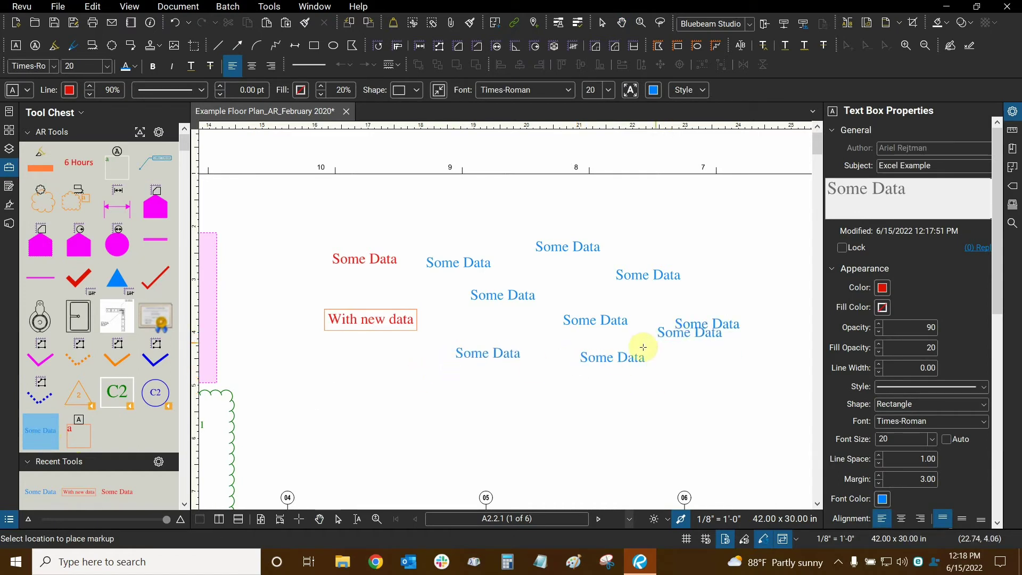
{"action": "left_click", "coordinate": [42, 437]}
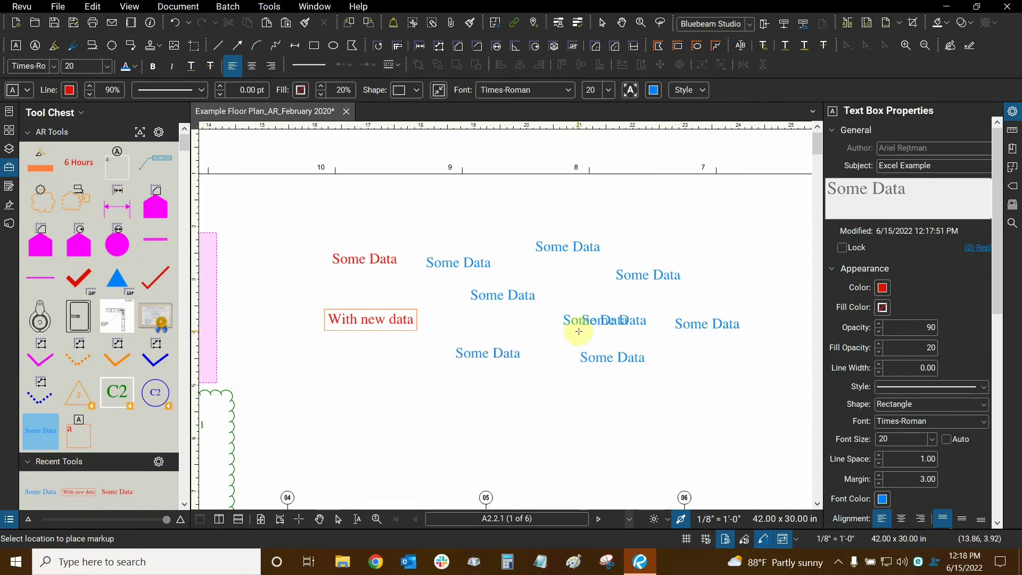
{"action": "left_click", "coordinate": [511, 411]}
{"action": "left_click", "coordinate": [673, 403]}
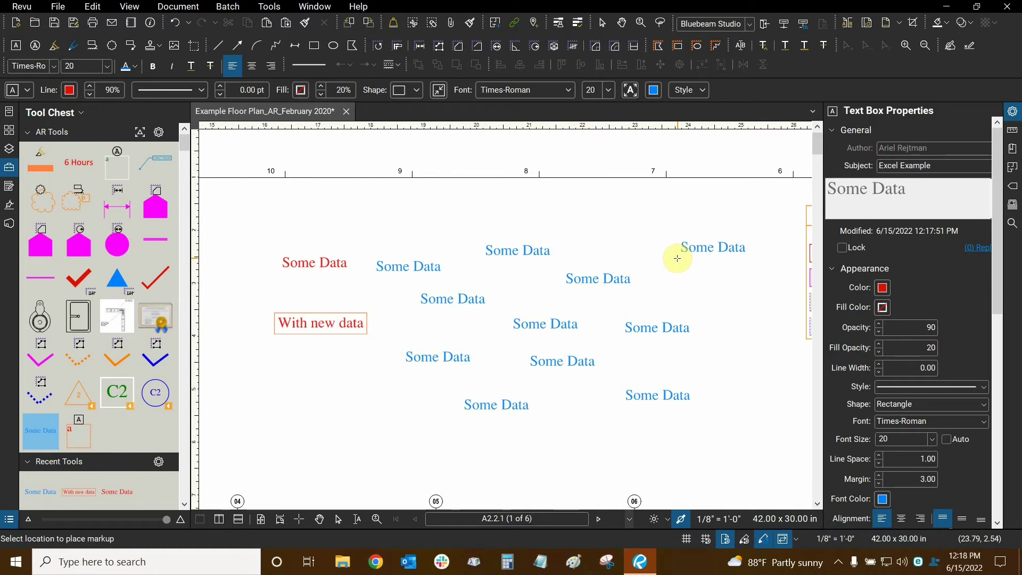
{"action": "key", "text": "Escape"}
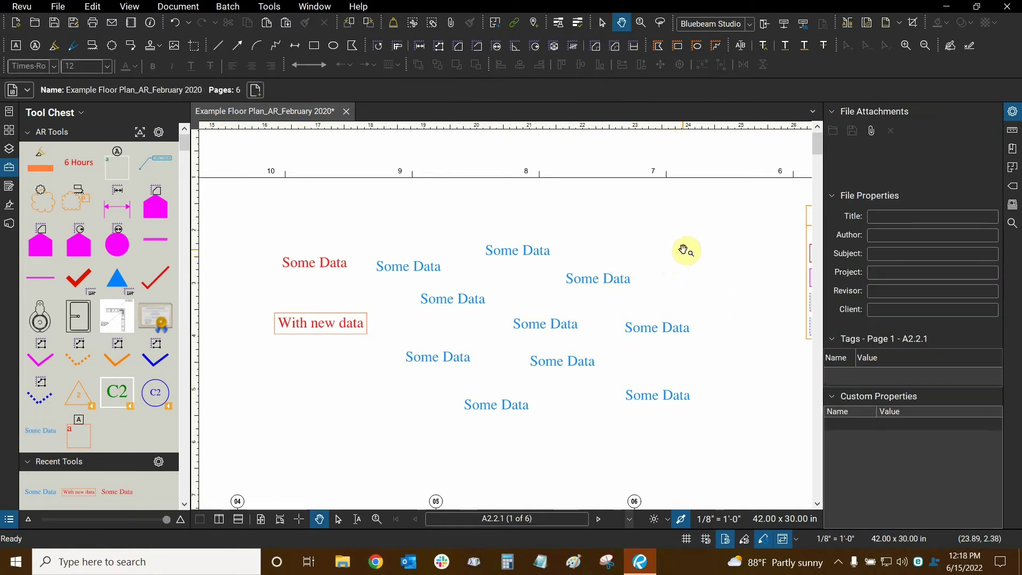
Step: Select all the "Some Data" copies, the original and the "With new data" text box together and delete them
{"action": "left_click", "coordinate": [338, 522]}
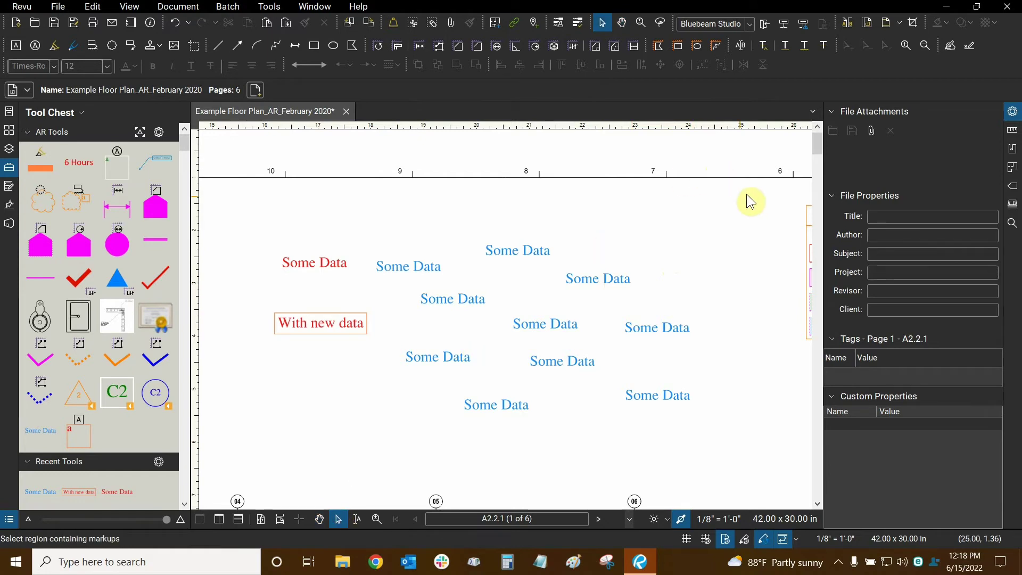
{"action": "left_click_drag", "start_coordinate": [726, 202], "coordinate": [263, 420]}
{"action": "right_click", "coordinate": [345, 323]}
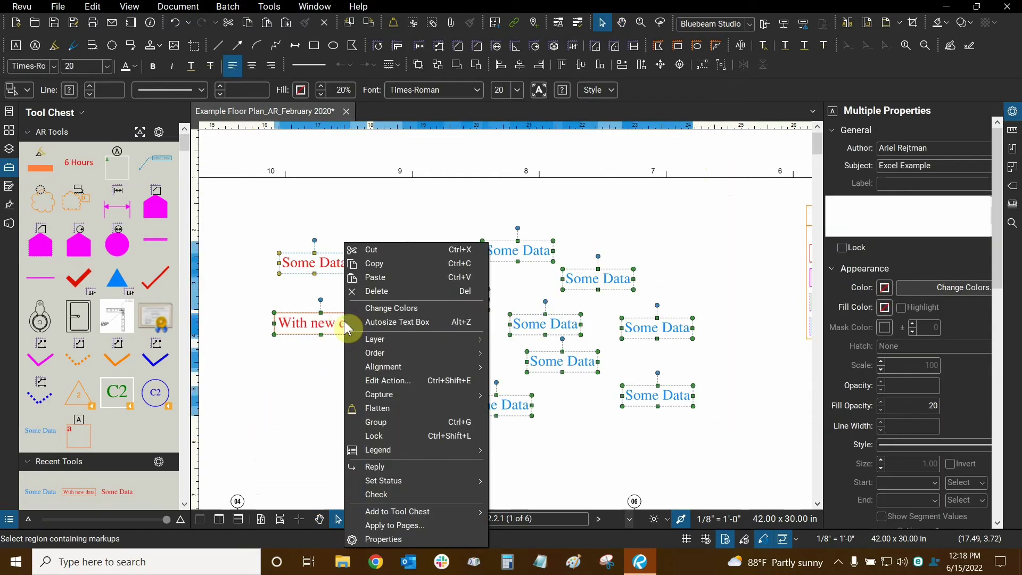
{"action": "left_click", "coordinate": [354, 294]}
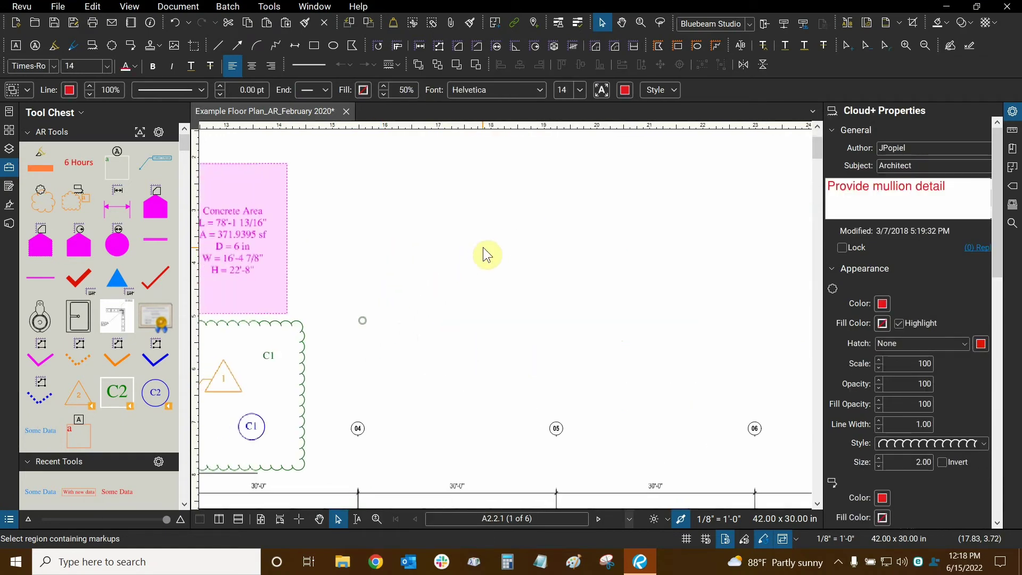
{"action": "scroll", "coordinate": [485, 251], "scroll_direction": "down", "scroll_amount": 1}
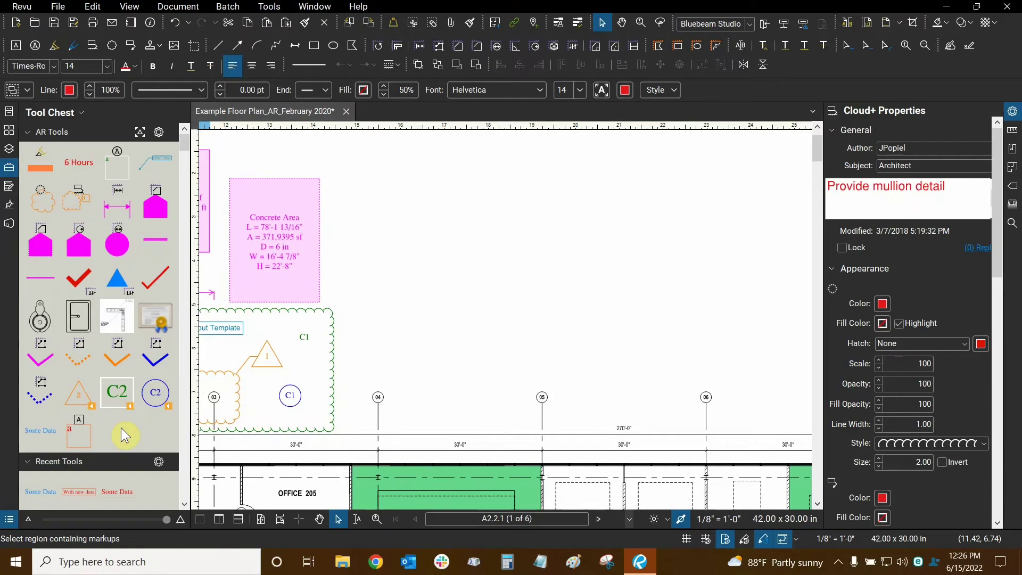
Step: Open the tool set manager and move the AR Tools set down the order and back to the top
{"action": "left_click", "coordinate": [56, 113]}
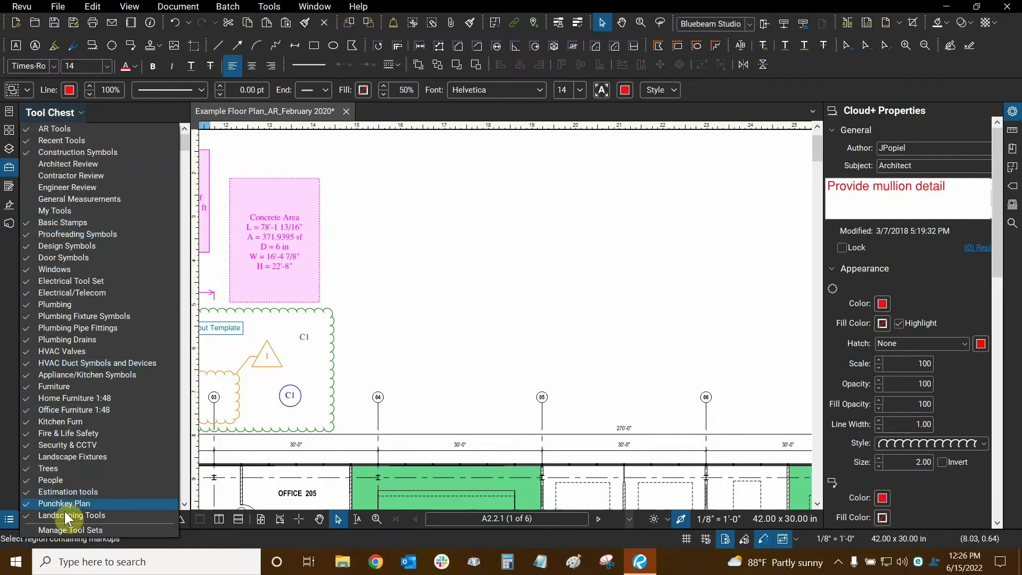
{"action": "left_click", "coordinate": [81, 530]}
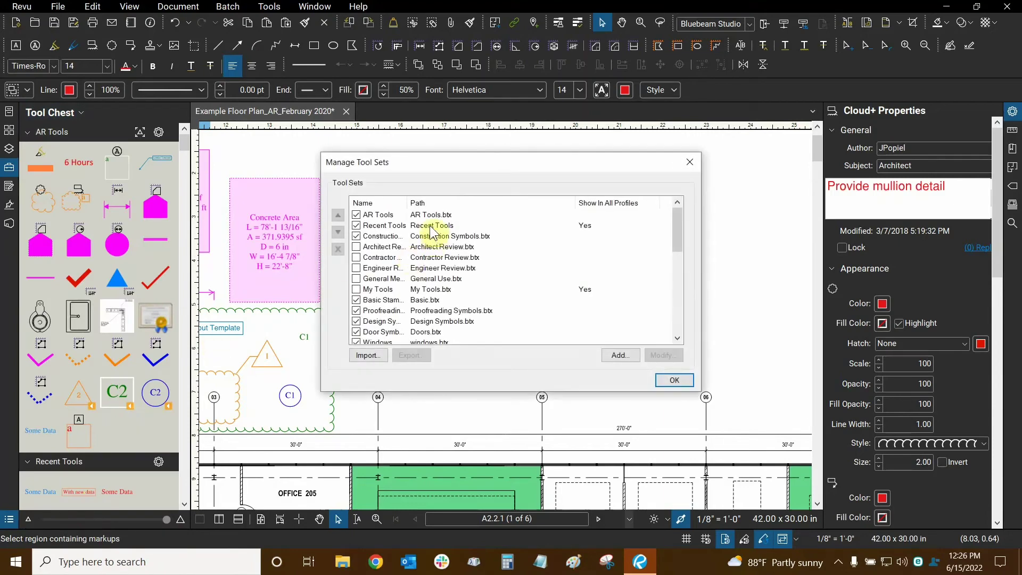
{"action": "left_click", "coordinate": [389, 216]}
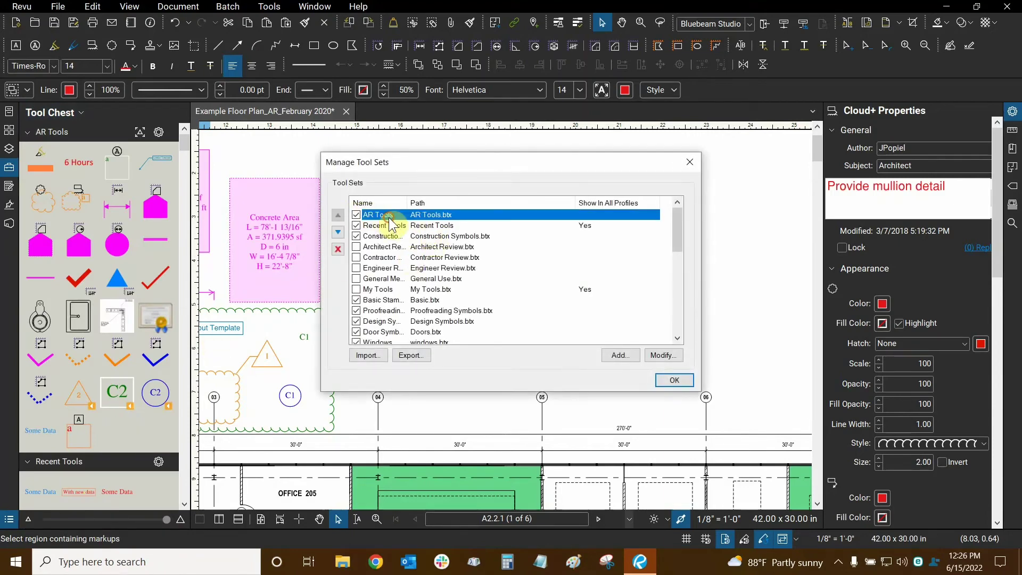
{"action": "left_click", "coordinate": [338, 232]}
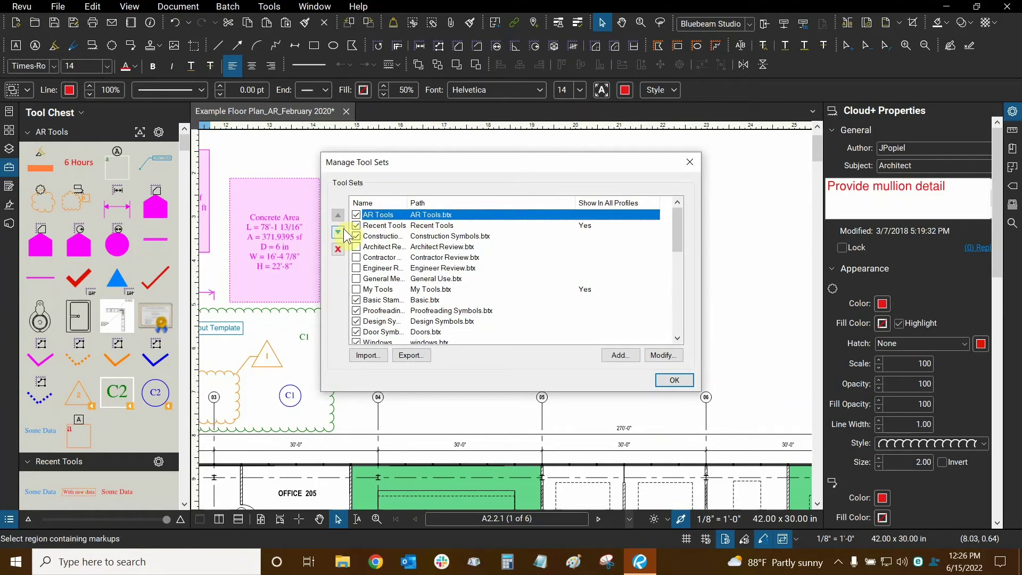
{"action": "left_click", "coordinate": [338, 232]}
{"action": "left_click", "coordinate": [337, 215]}
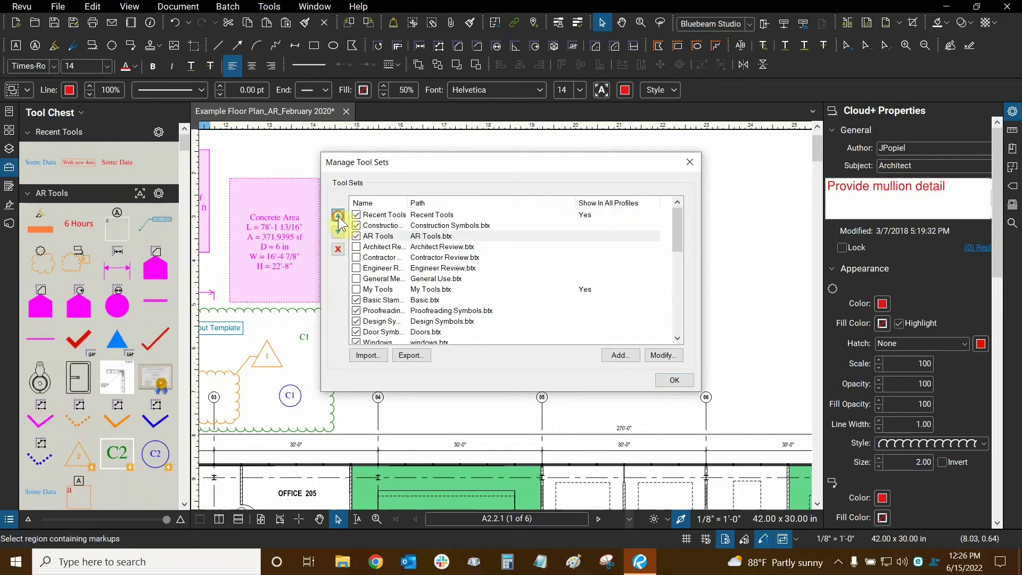
{"action": "left_click", "coordinate": [338, 216]}
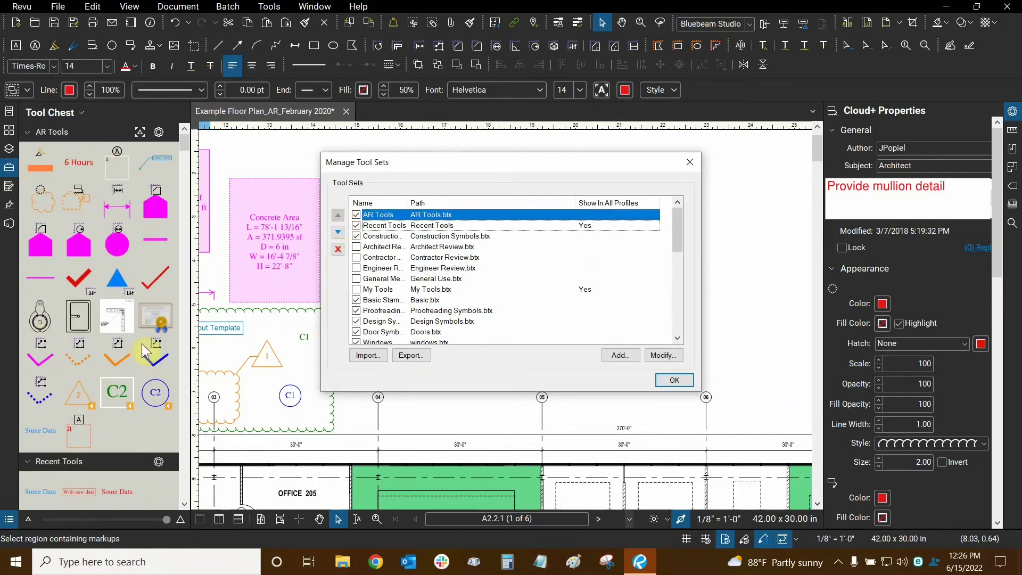
{"action": "left_click", "coordinate": [338, 232]}
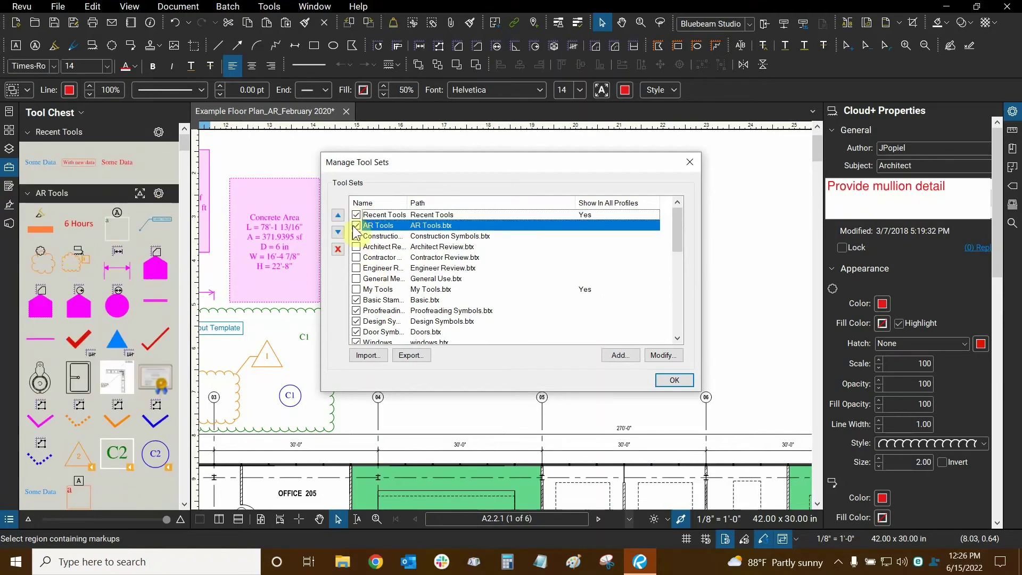
{"action": "left_click", "coordinate": [337, 215]}
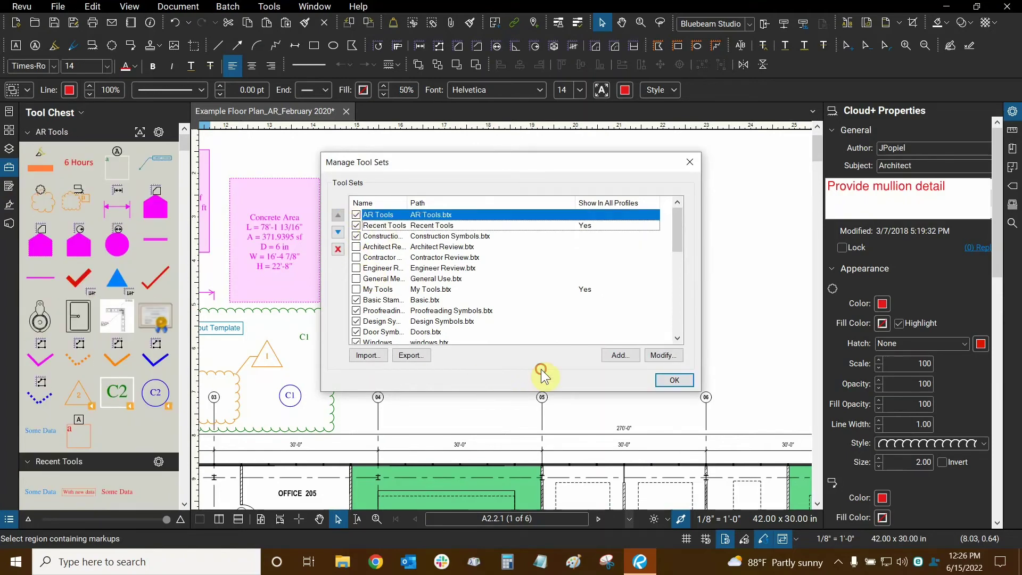
Step: Add a new tool set titled "Training Tools" and accept its options to reach the save location
{"action": "left_click", "coordinate": [619, 360]}
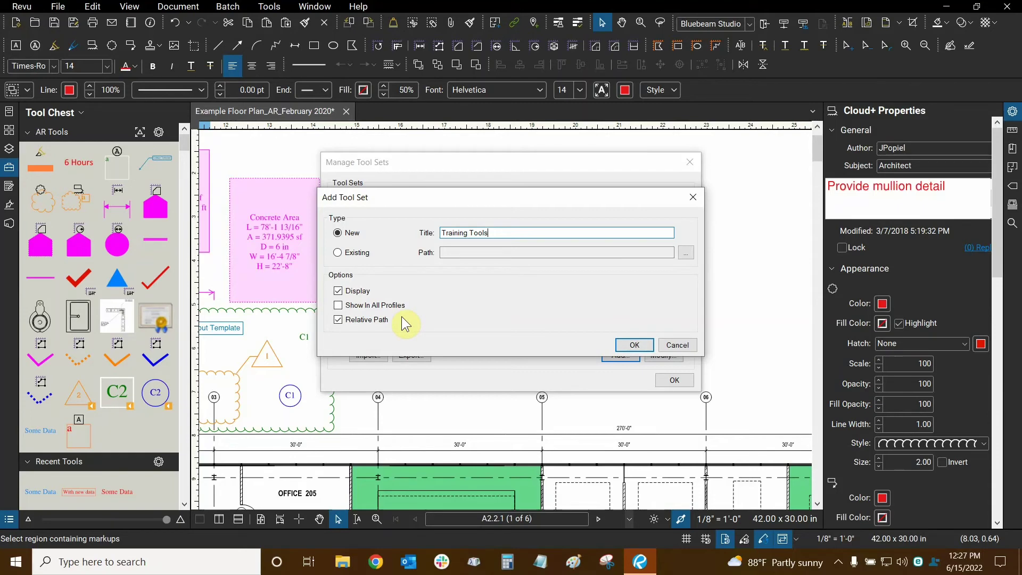
{"action": "left_click", "coordinate": [338, 319]}
{"action": "left_click", "coordinate": [336, 314]}
{"action": "left_click", "coordinate": [631, 345]}
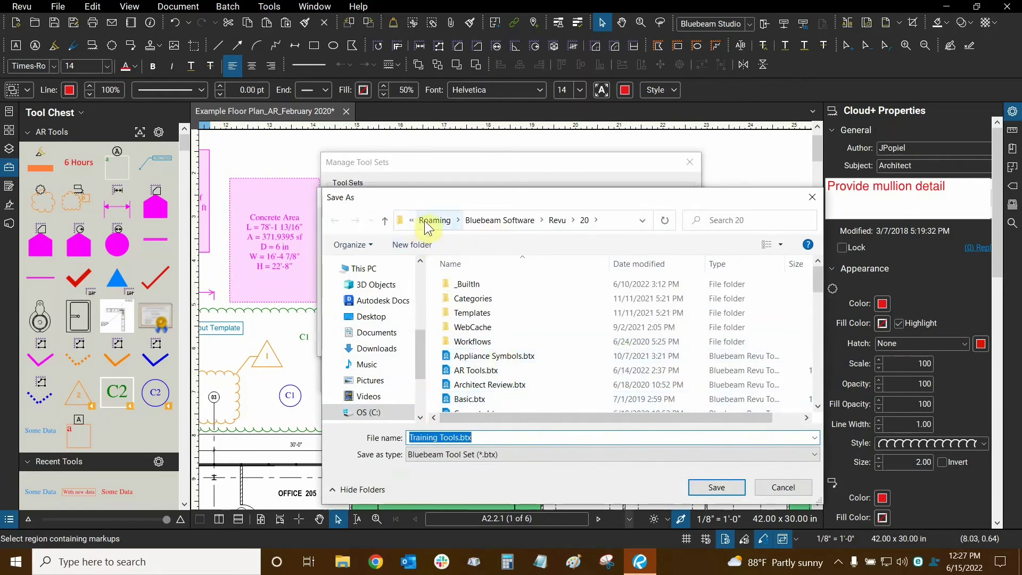
Step: Inspect the full folder path of the default save location for the new tool set
{"action": "left_click", "coordinate": [615, 220]}
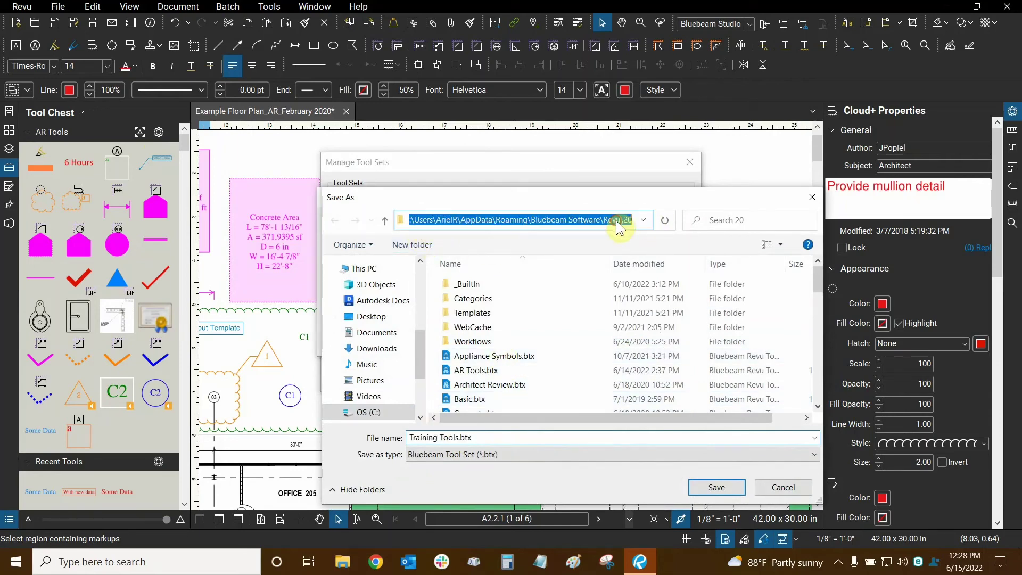
{"action": "left_click", "coordinate": [461, 221]}
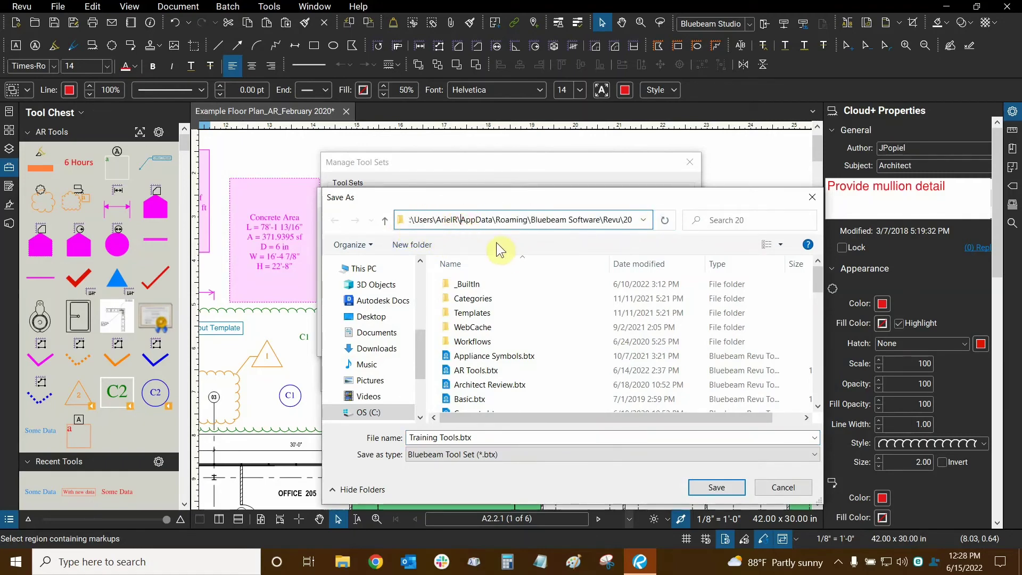
{"action": "left_click", "coordinate": [490, 220]}
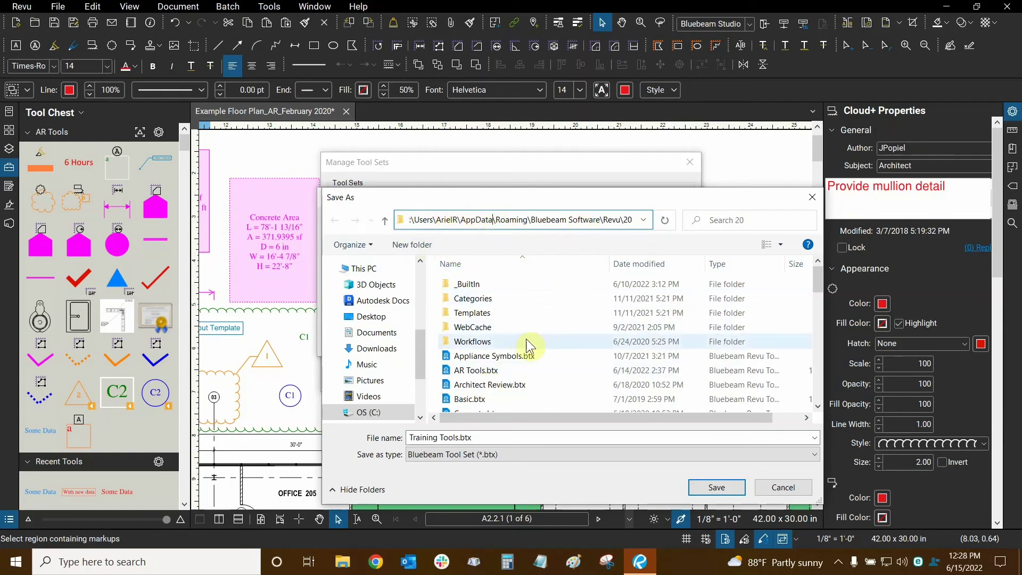
Step: Save the new tool set as Training Tools.btx in the Documents > Bluebeam Revu > Tool Sets folder
{"action": "left_click", "coordinate": [371, 338]}
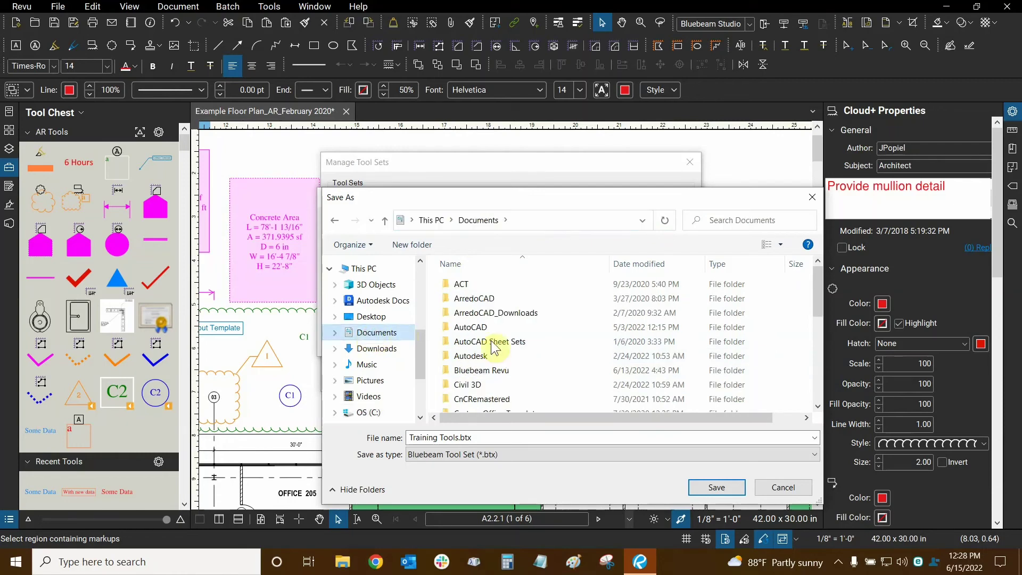
{"action": "double_click", "coordinate": [496, 369]}
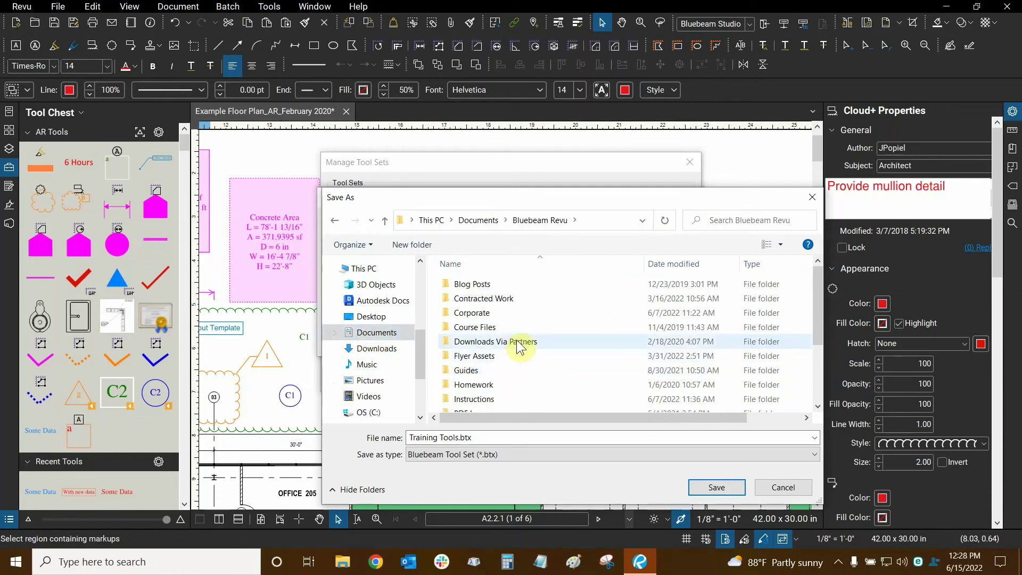
{"action": "scroll", "coordinate": [501, 352], "scroll_direction": "down", "scroll_amount": 2}
{"action": "double_click", "coordinate": [491, 376]}
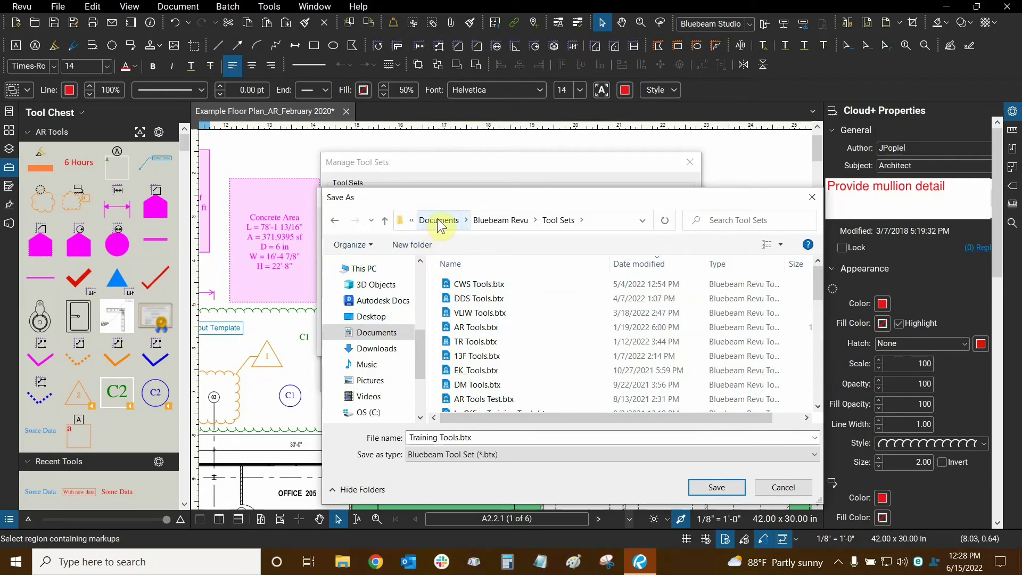
{"action": "left_click", "coordinate": [731, 491]}
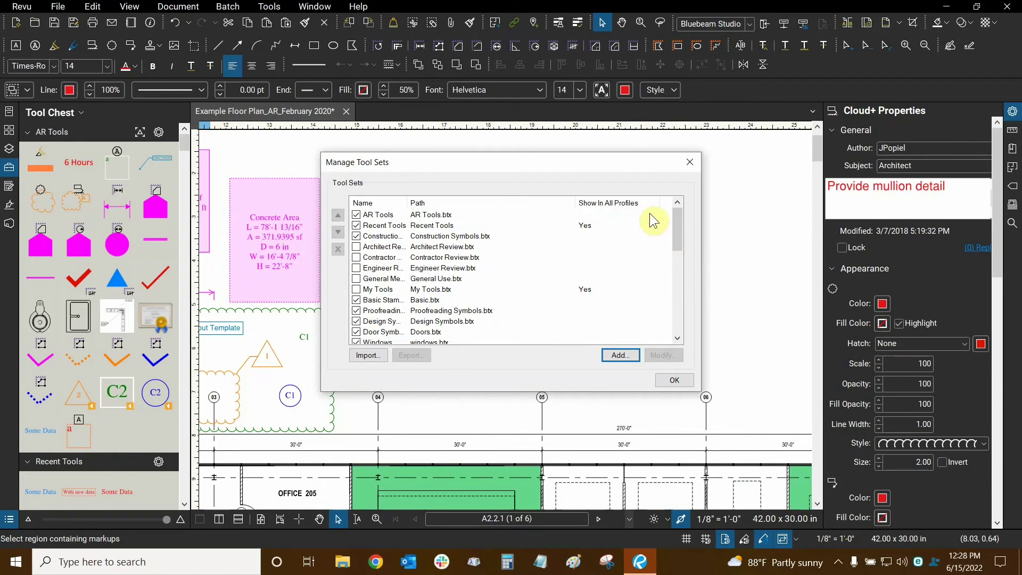
Step: Move the Training Tools set from the end of the tool set list up to first place, above AR Tools
{"action": "left_click_drag", "start_coordinate": [679, 215], "coordinate": [677, 309]}
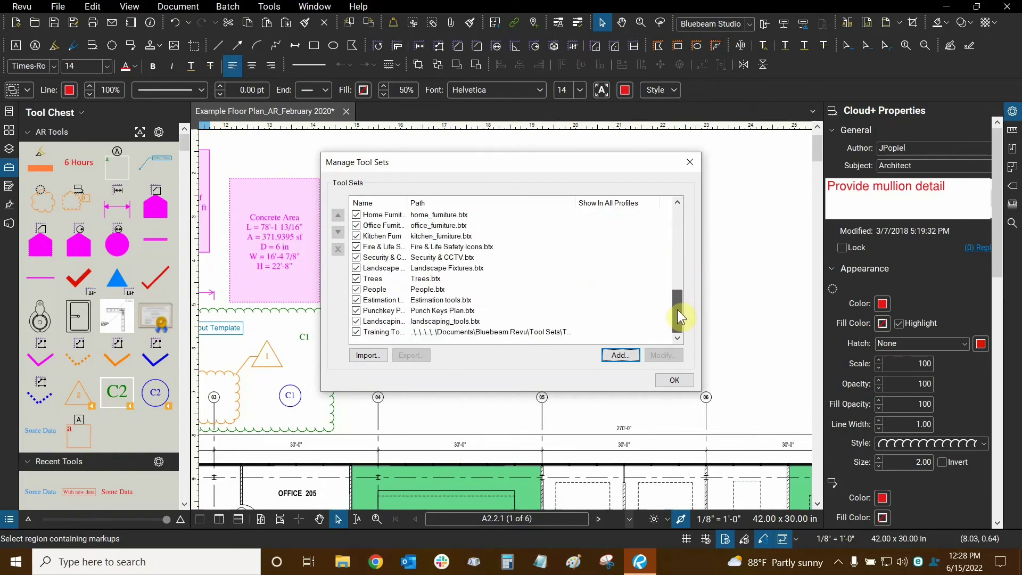
{"action": "left_click", "coordinate": [391, 336]}
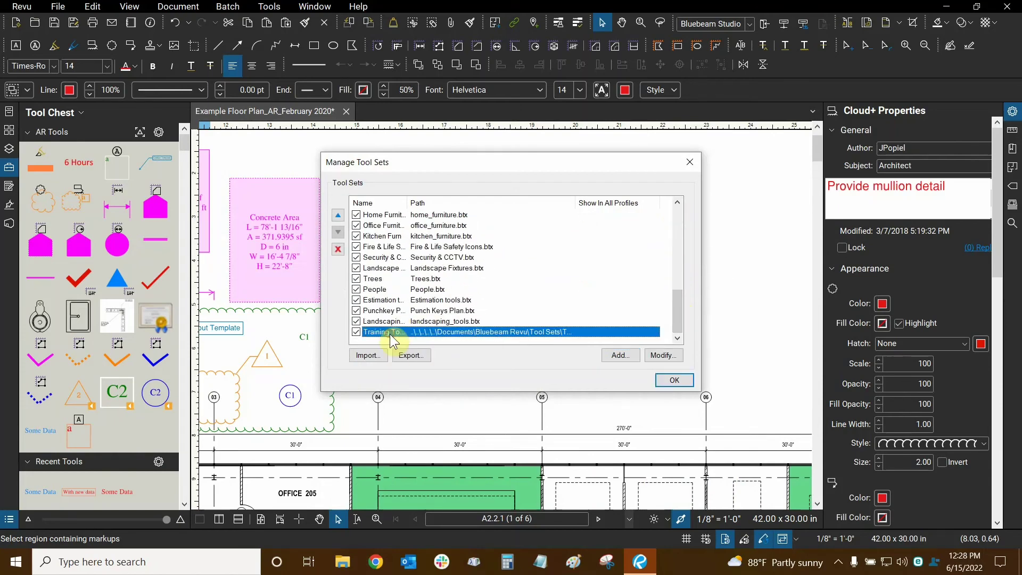
{"action": "left_click", "coordinate": [338, 218]}
{"action": "left_click", "coordinate": [337, 218]}
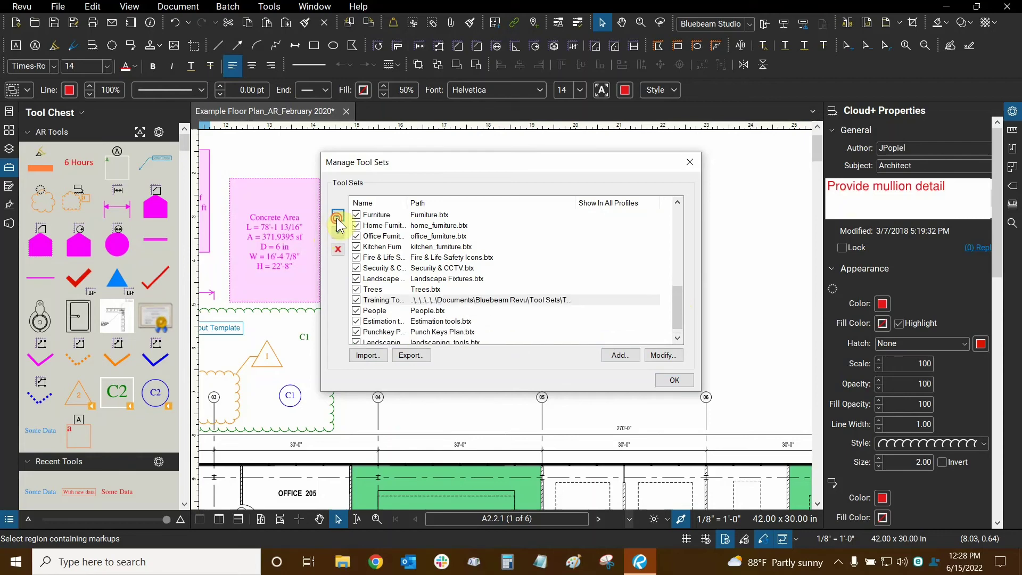
{"action": "left_click", "coordinate": [337, 218]}
{"action": "left_click", "coordinate": [338, 218]}
{"action": "left_click", "coordinate": [338, 218]}
{"action": "left_click", "coordinate": [337, 218]}
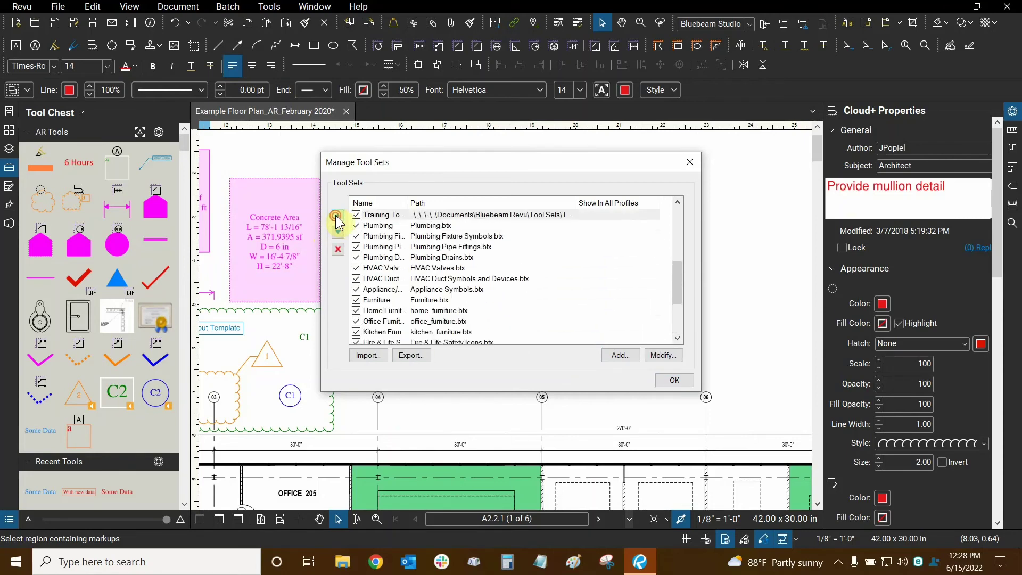
{"action": "left_click", "coordinate": [338, 217]}
{"action": "left_click", "coordinate": [337, 218]}
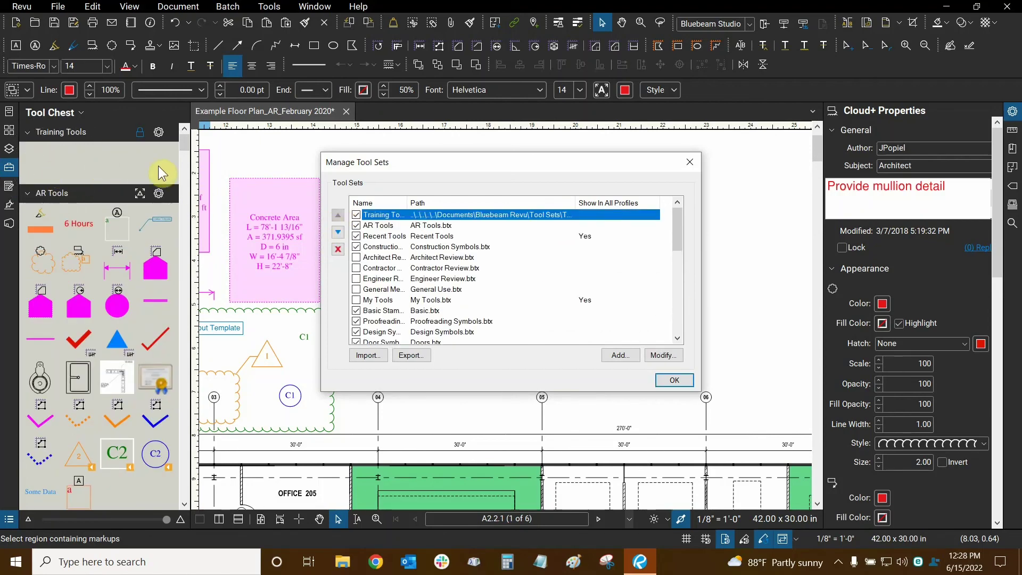
Step: Review the AR Tools set's list of tools and preview its "6 Hours" text box, closing the modify options without changes
{"action": "left_click", "coordinate": [386, 227]}
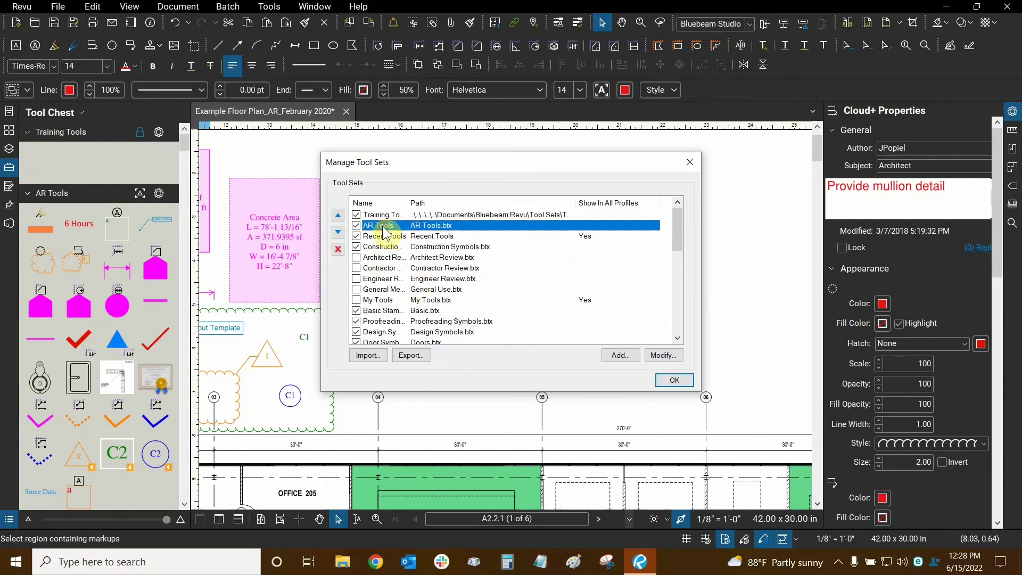
{"action": "left_click", "coordinate": [677, 355]}
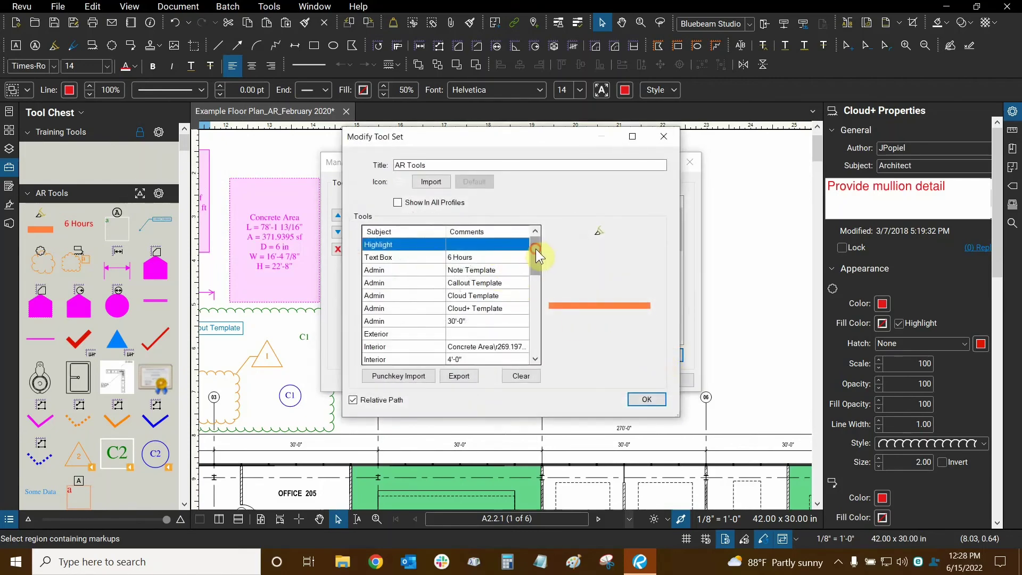
{"action": "mouse_move", "coordinate": [535, 248]}
{"action": "left_mouse_down"}
{"action": "mouse_move", "coordinate": [538, 321]}
{"action": "mouse_move", "coordinate": [529, 249]}
{"action": "left_mouse_up"}
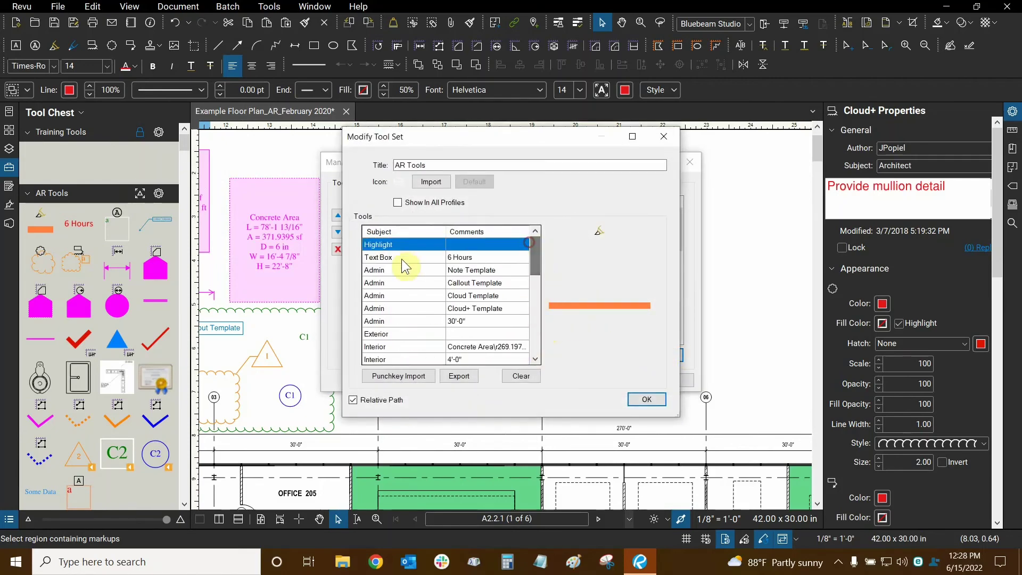
{"action": "left_click", "coordinate": [403, 259]}
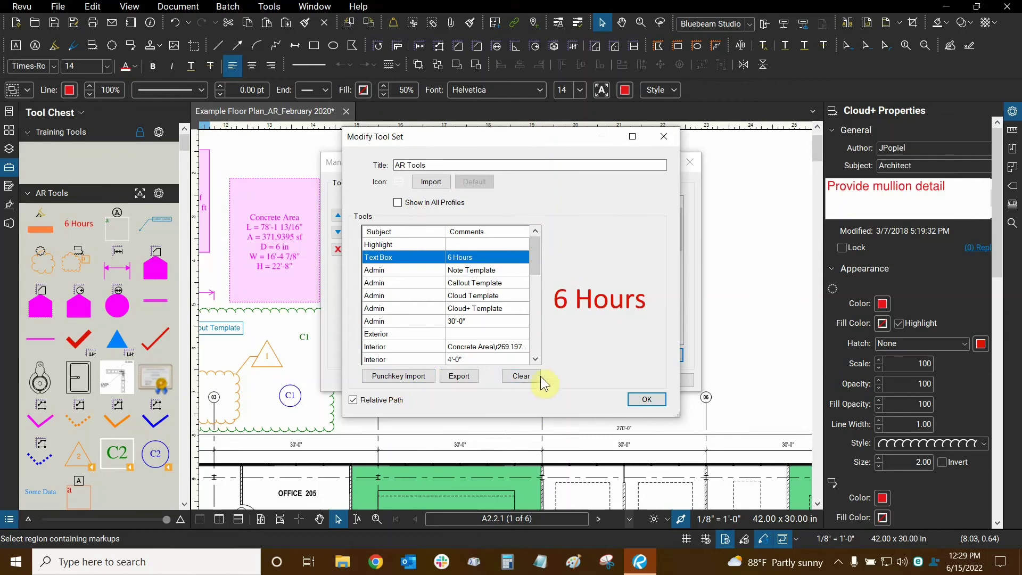
{"action": "left_click", "coordinate": [664, 137]}
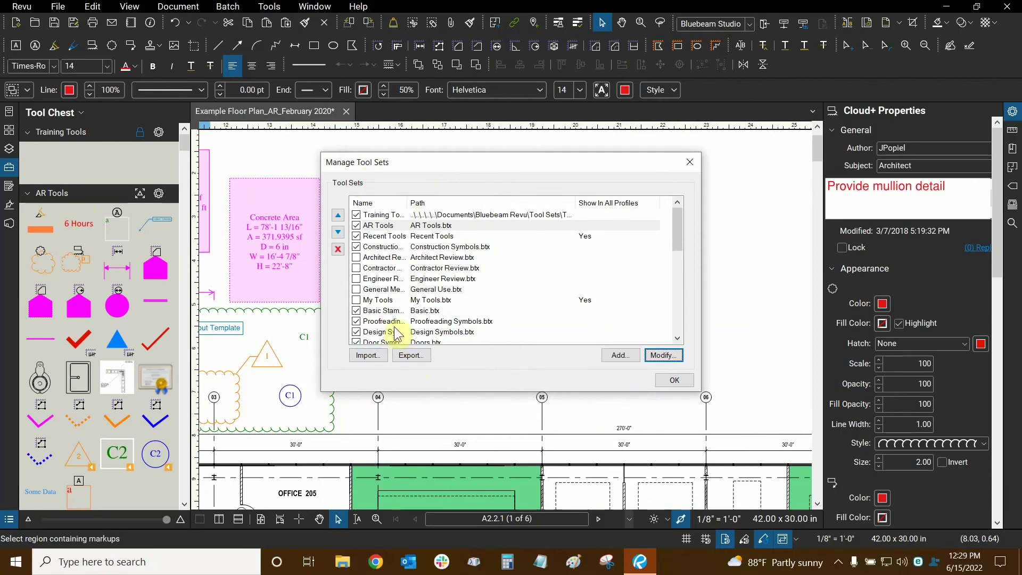
Step: Save the AR Tools set and view its export destination, cancelling the export and closing the tool set manager
{"action": "left_click", "coordinate": [386, 227]}
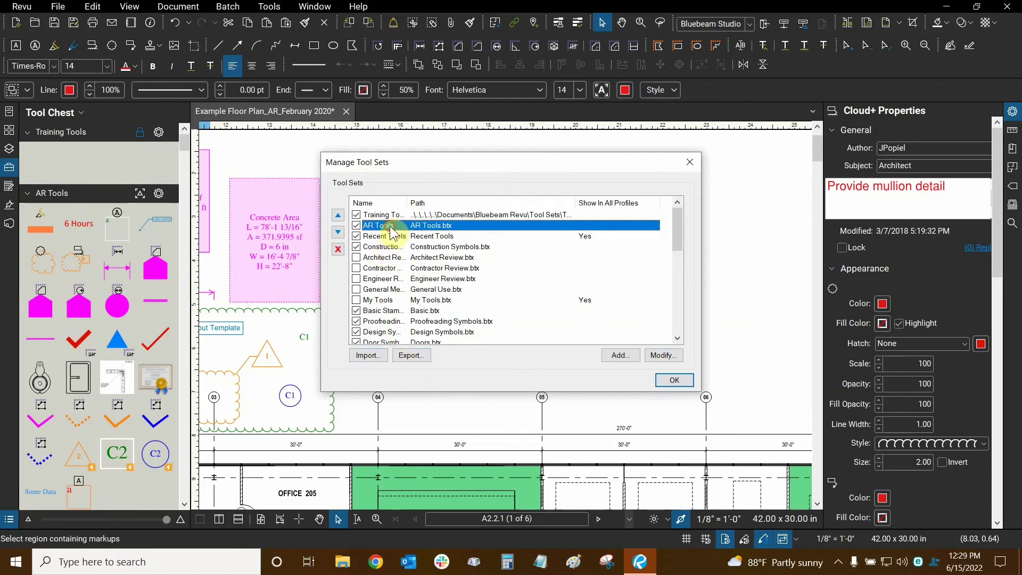
{"action": "left_click", "coordinate": [407, 357]}
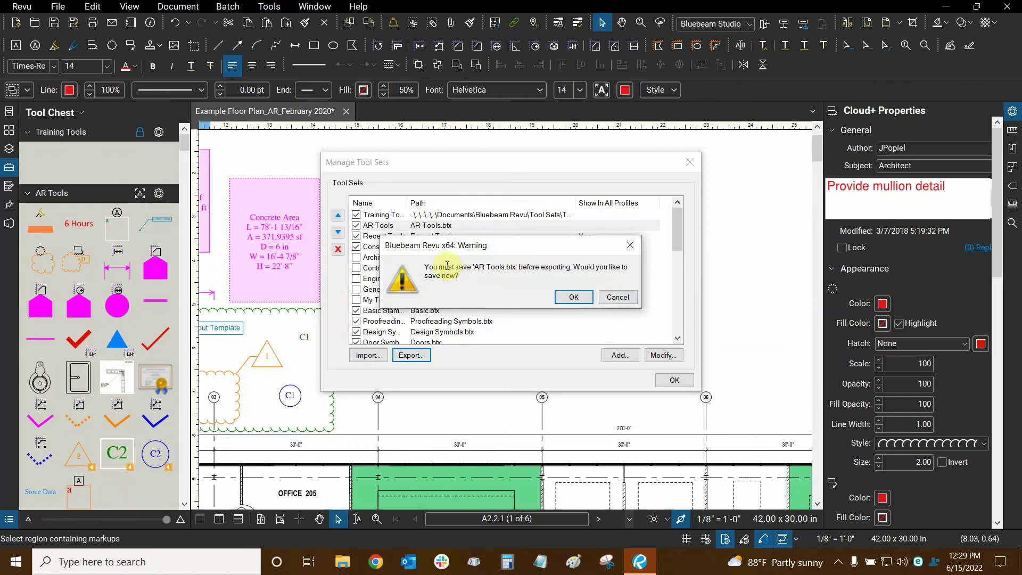
{"action": "left_click", "coordinate": [573, 297]}
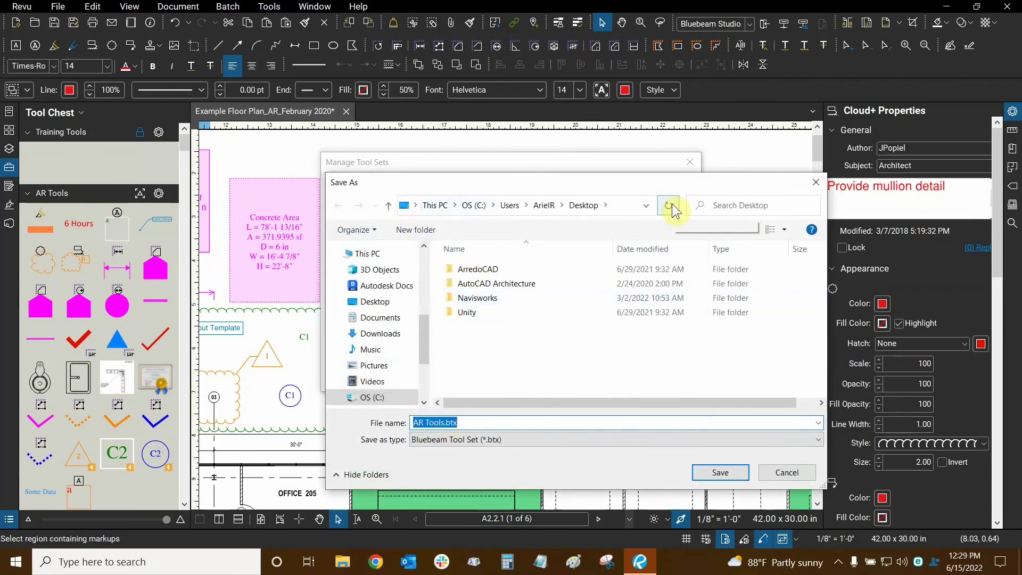
{"action": "left_click", "coordinate": [788, 473]}
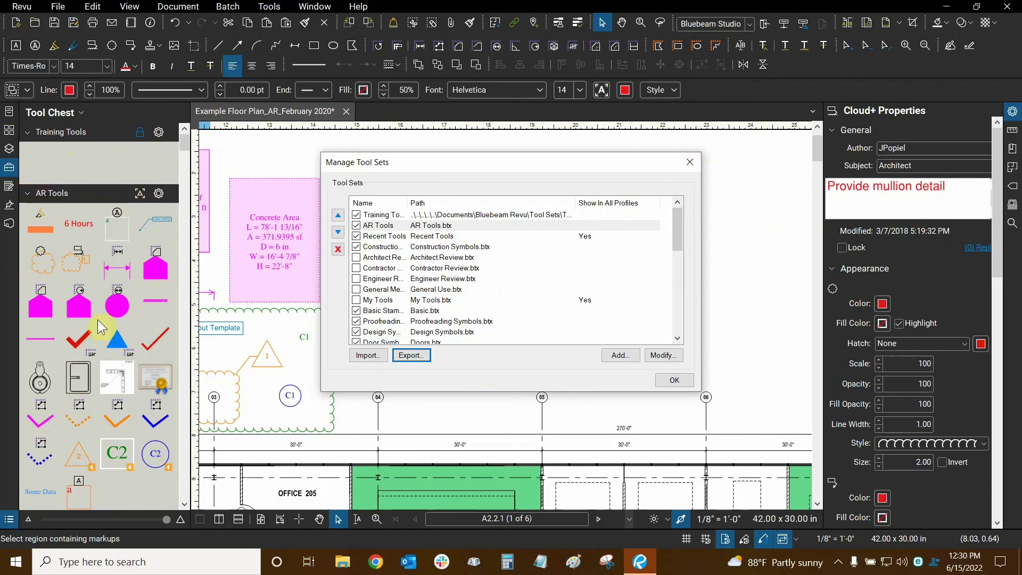
{"action": "left_click", "coordinate": [692, 166]}
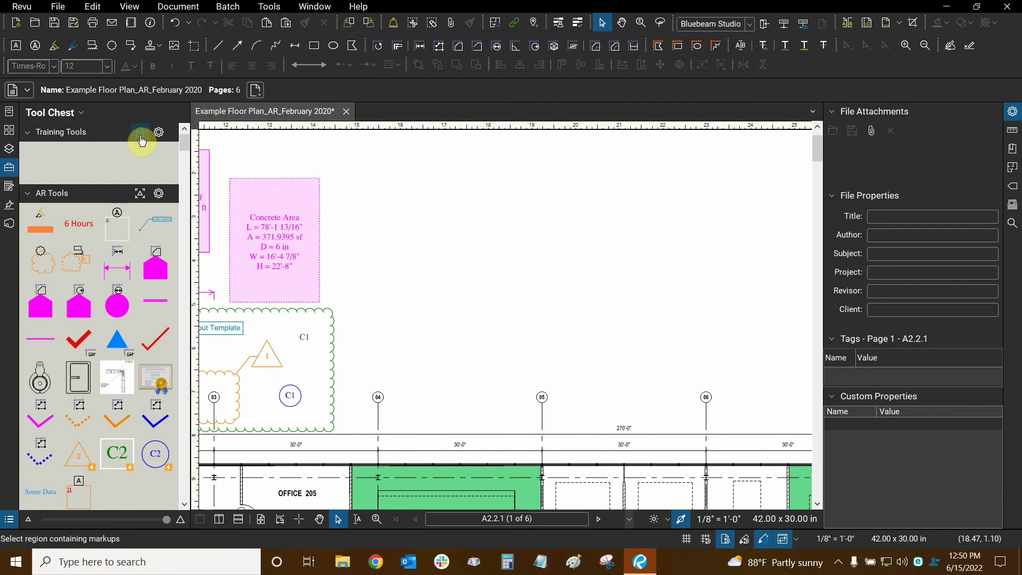
Step: Add the Concrete Area measurement above the cloud markup to the Training Tools set, accepting the lock on that set
{"action": "left_click", "coordinate": [271, 250]}
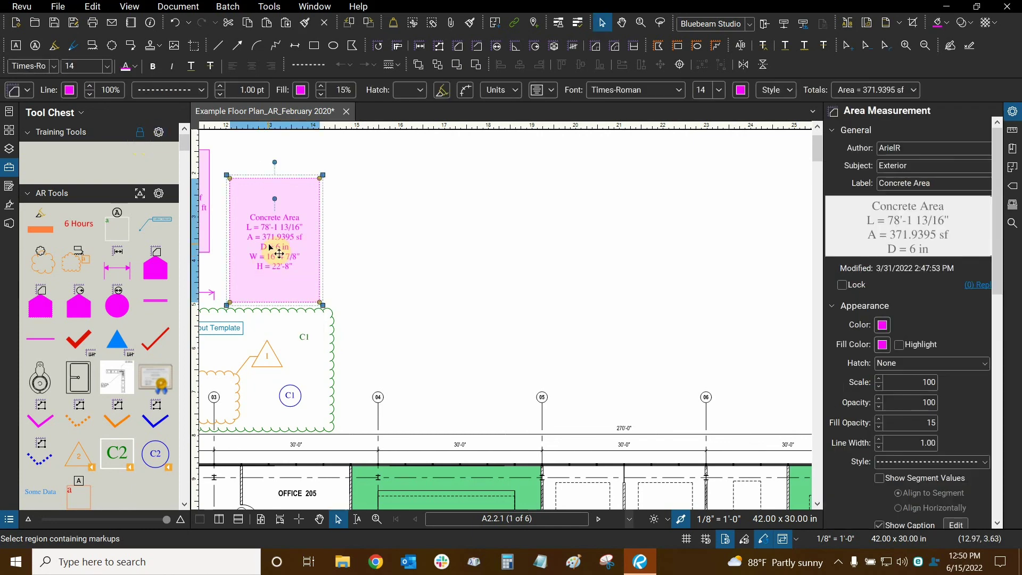
{"action": "right_click", "coordinate": [270, 248]}
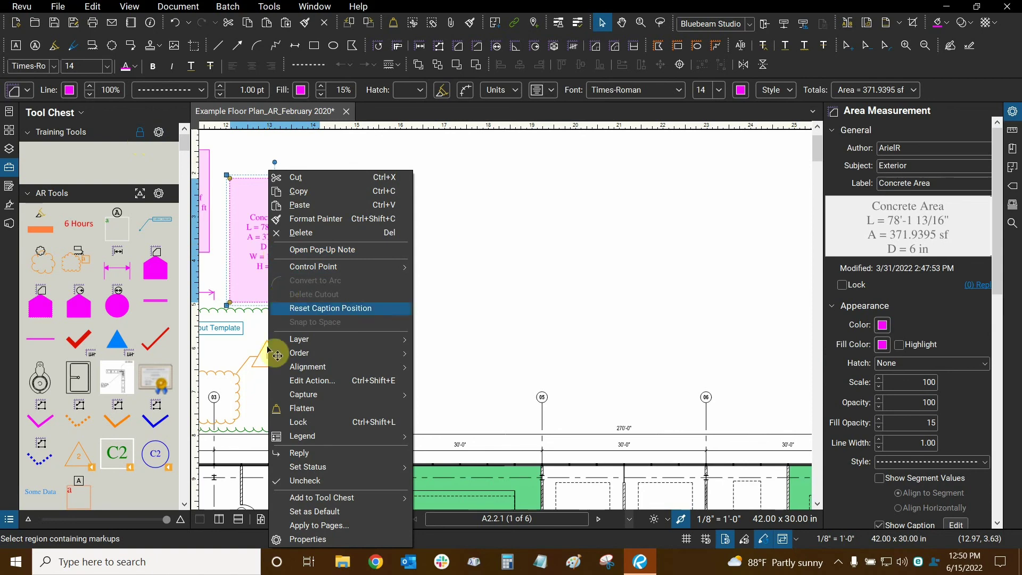
{"action": "mouse_move", "coordinate": [324, 497]}
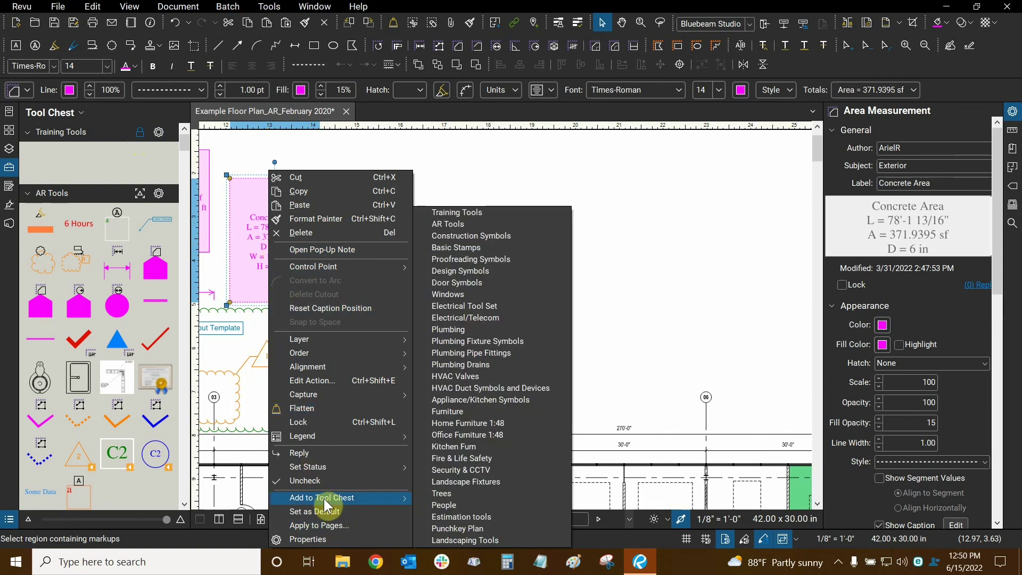
{"action": "left_click", "coordinate": [479, 219]}
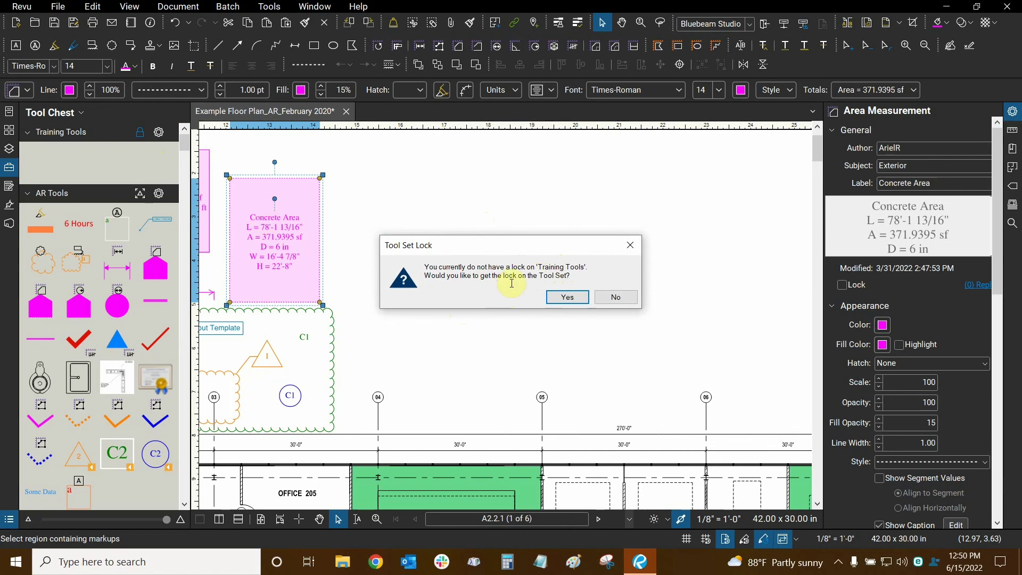
{"action": "left_click", "coordinate": [566, 299]}
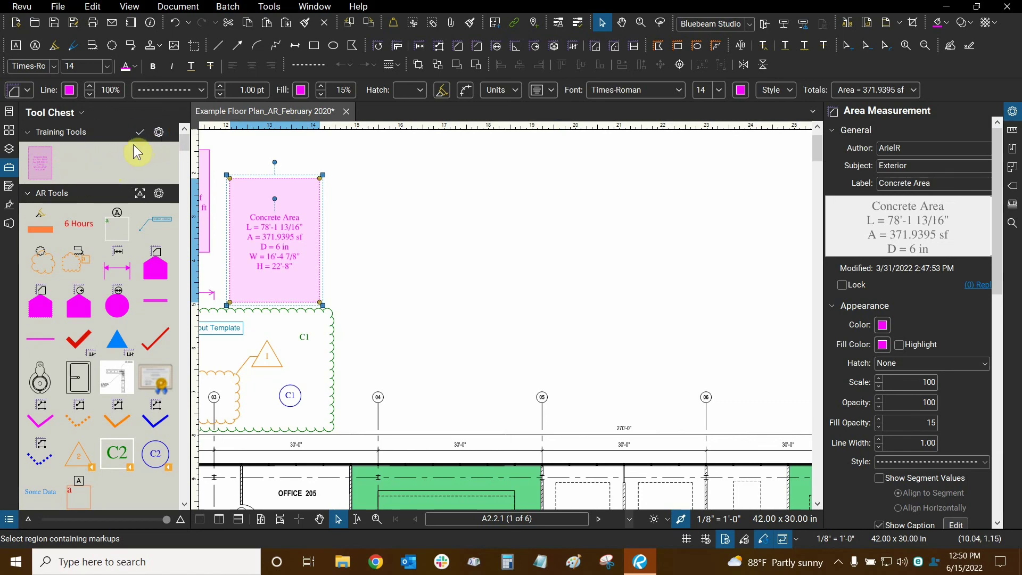
Step: Save the Training Tools set and deselect the area measurement on the floor plan
{"action": "left_click", "coordinate": [158, 135]}
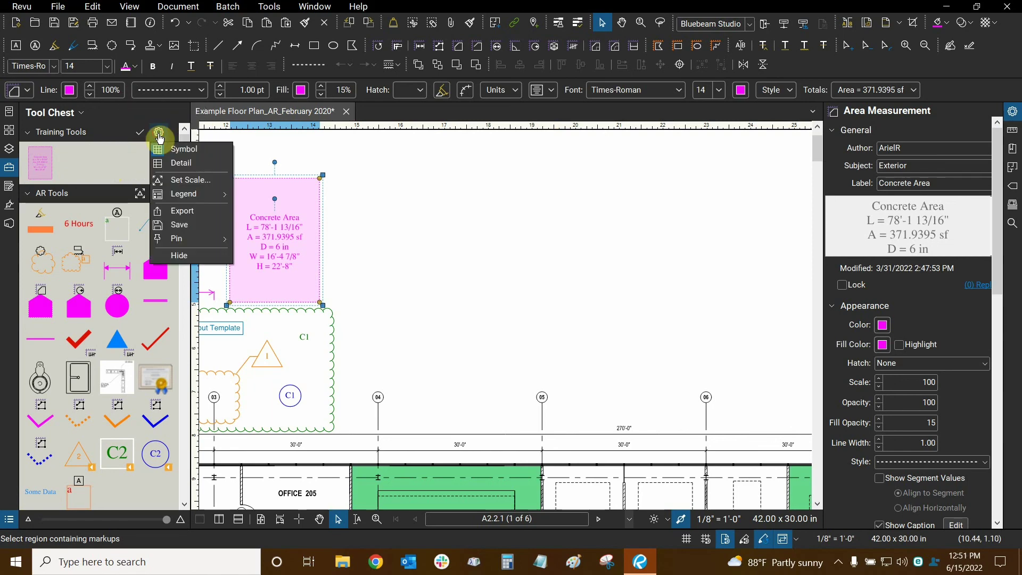
{"action": "left_click", "coordinate": [167, 229]}
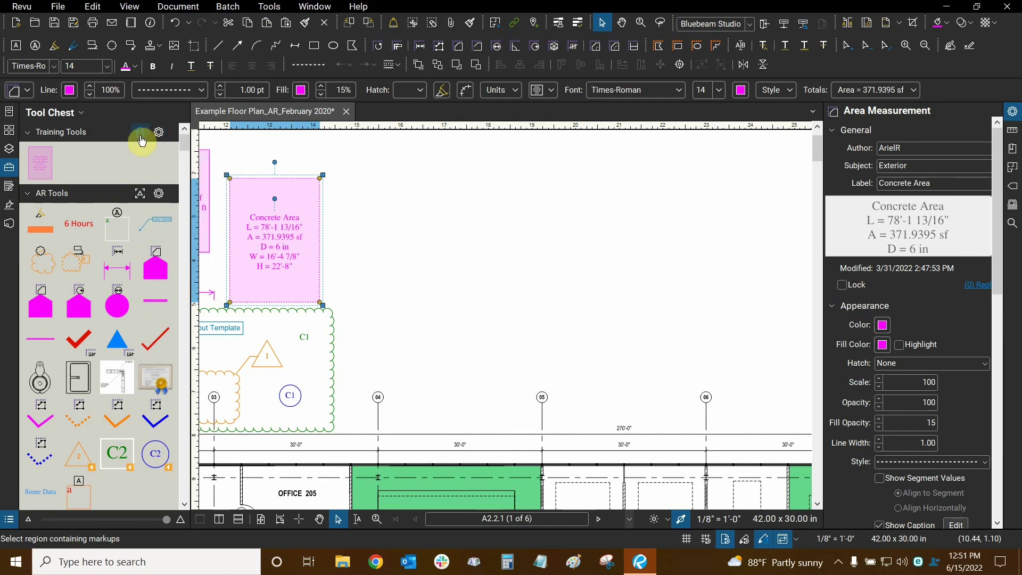
{"action": "left_click", "coordinate": [409, 245]}
{"action": "scroll", "coordinate": [408, 242], "scroll_direction": "down", "scroll_amount": 3}
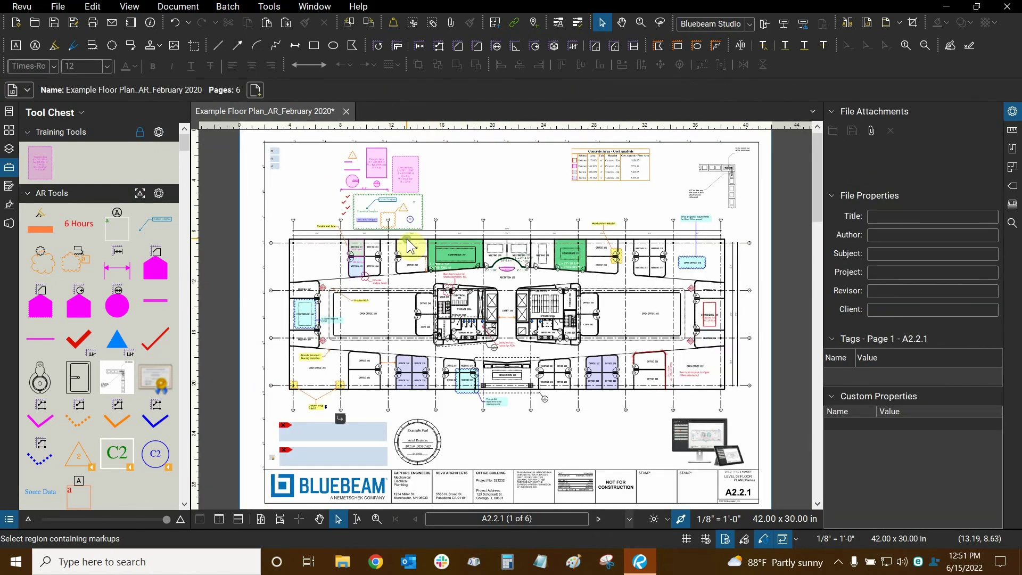